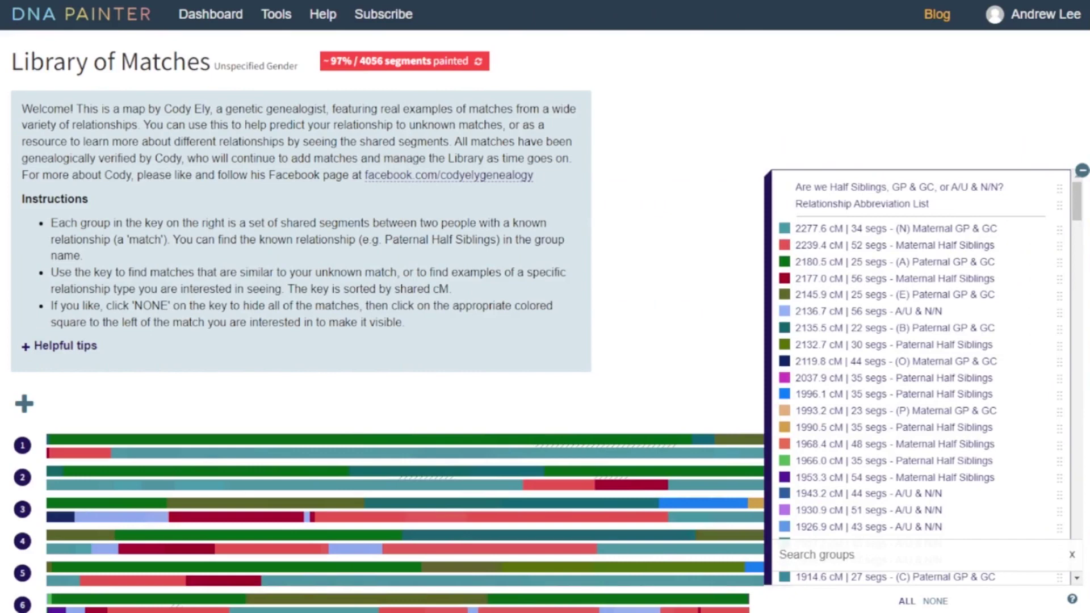
# Step: Hide all match groups on the Library of Matches chromosome map
pyautogui.scroll(-1, 914, 375)
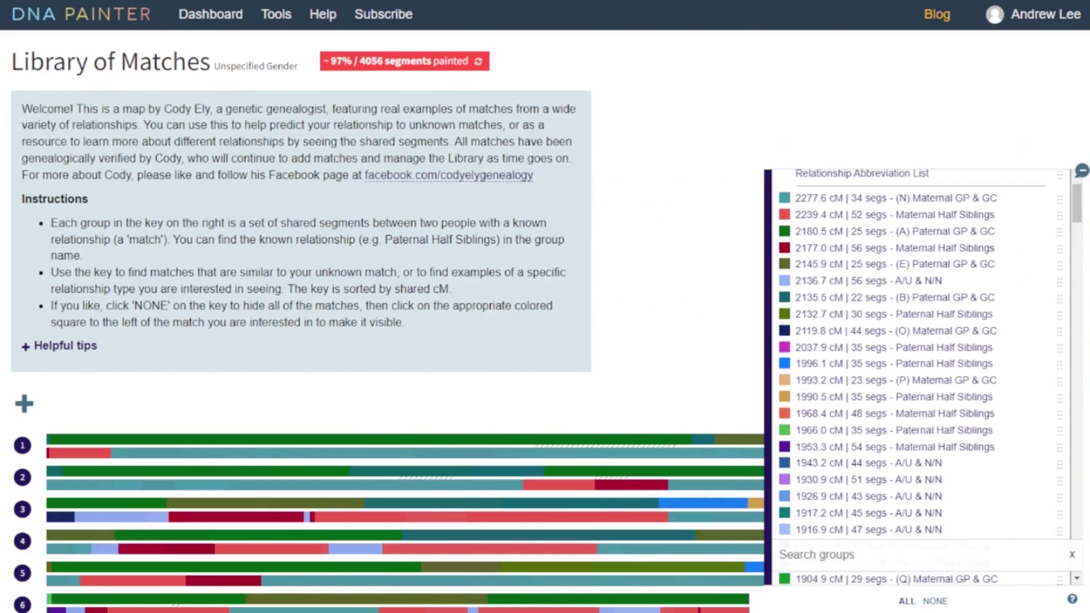
pyautogui.scroll(-1, 398, 499)
pyautogui.scroll(-5, 398, 455)
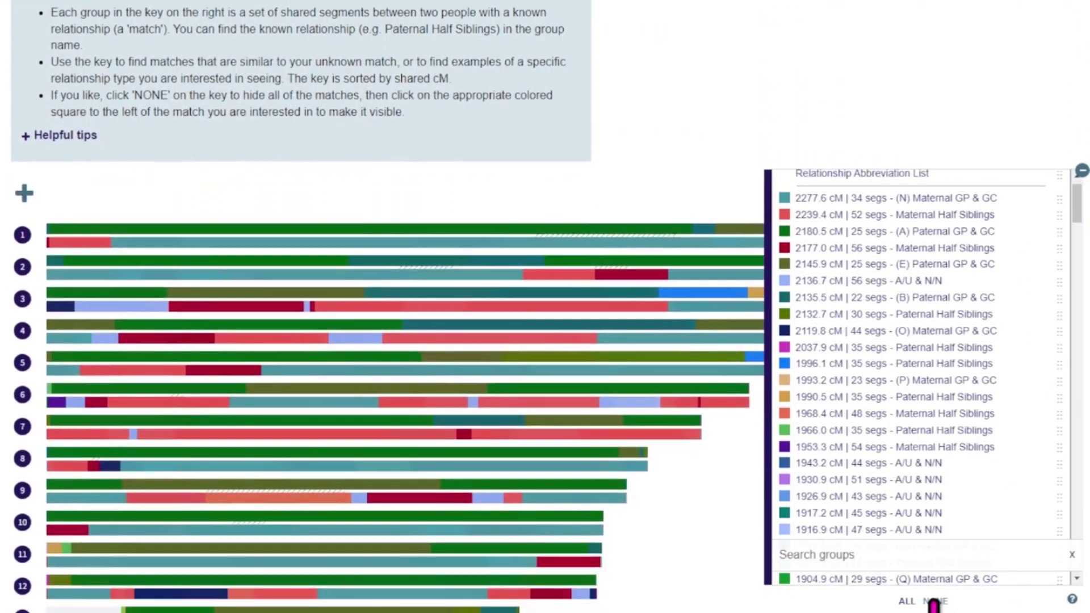
pyautogui.click(935, 603)
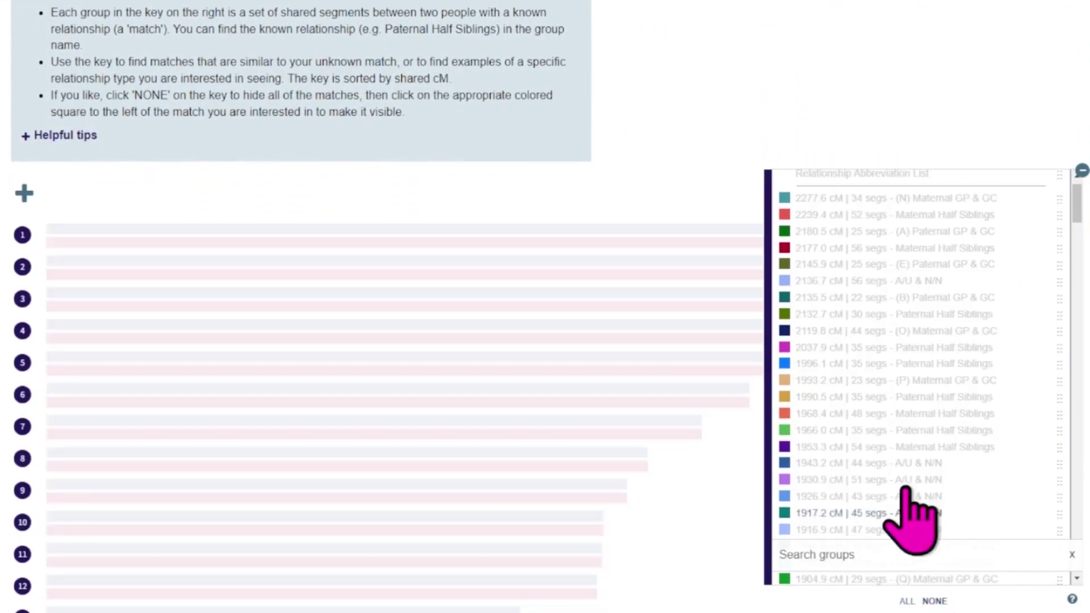
# Step: View the shared segments of the 1968.4 cM Maternal Half Siblings group and the 2135.5 cM (B) Paternal GP & GC group
pyautogui.click(880, 414)
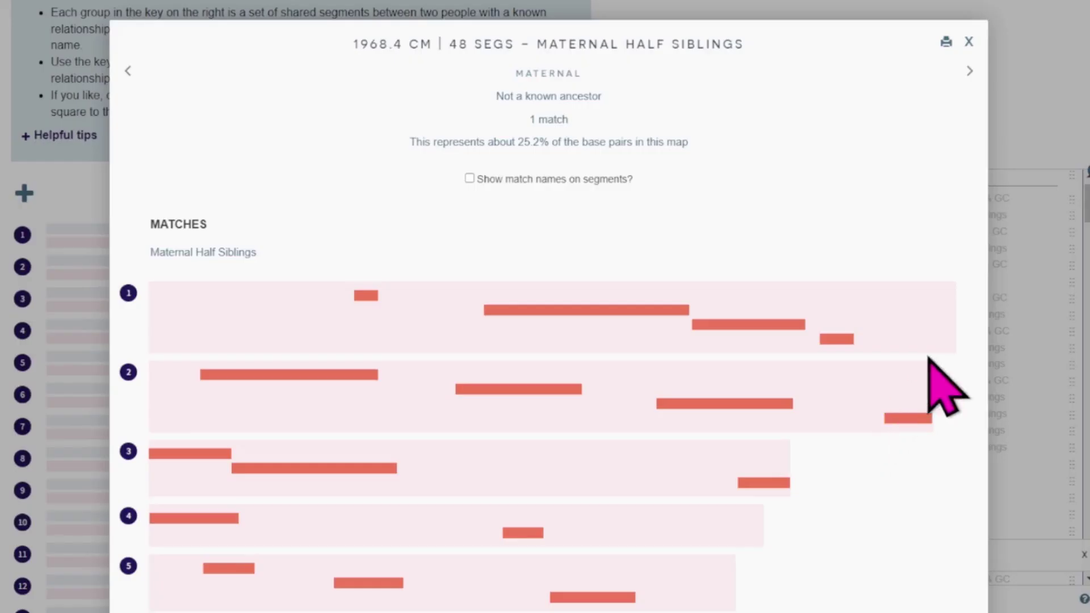
pyautogui.click(968, 42)
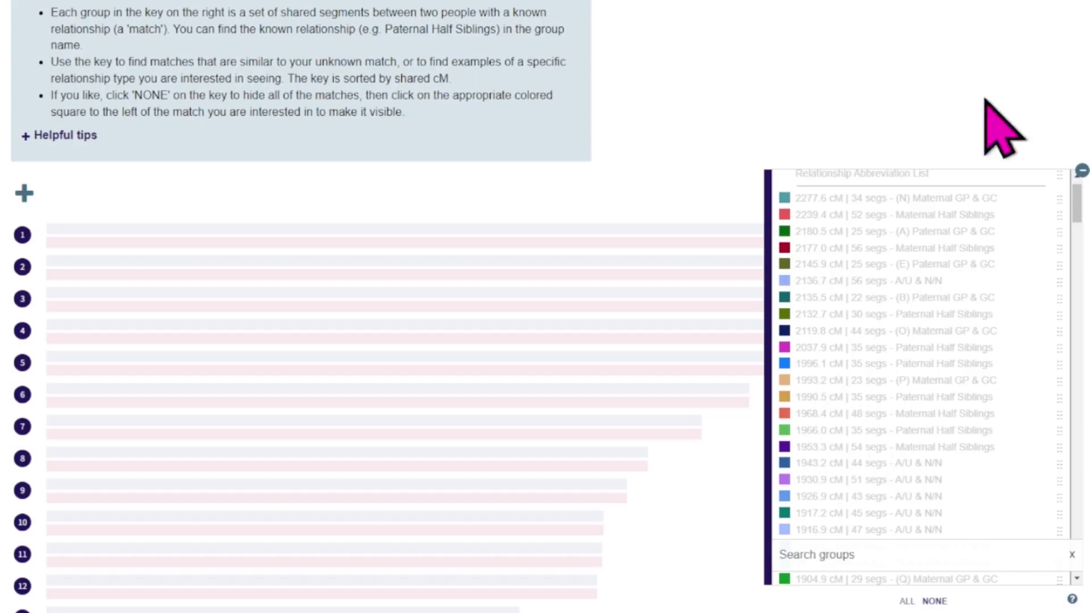
pyautogui.click(906, 299)
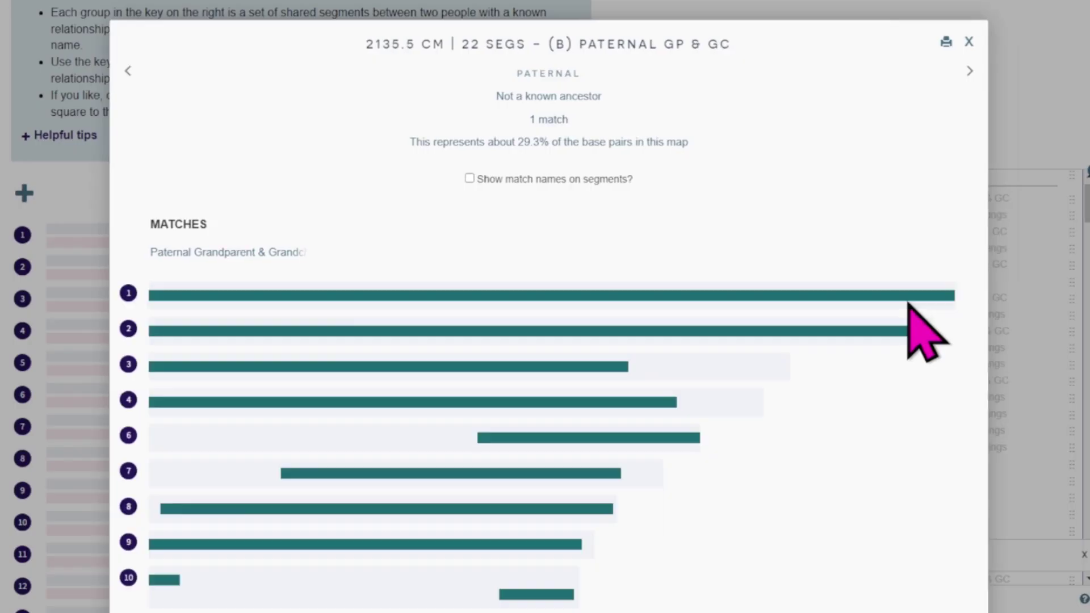
pyautogui.click(969, 42)
# Step: View the shared segments of the 1521.5 cM (N) Maternal GP & GC group and browse the smaller matches in the key
pyautogui.scroll(-10, 943, 466)
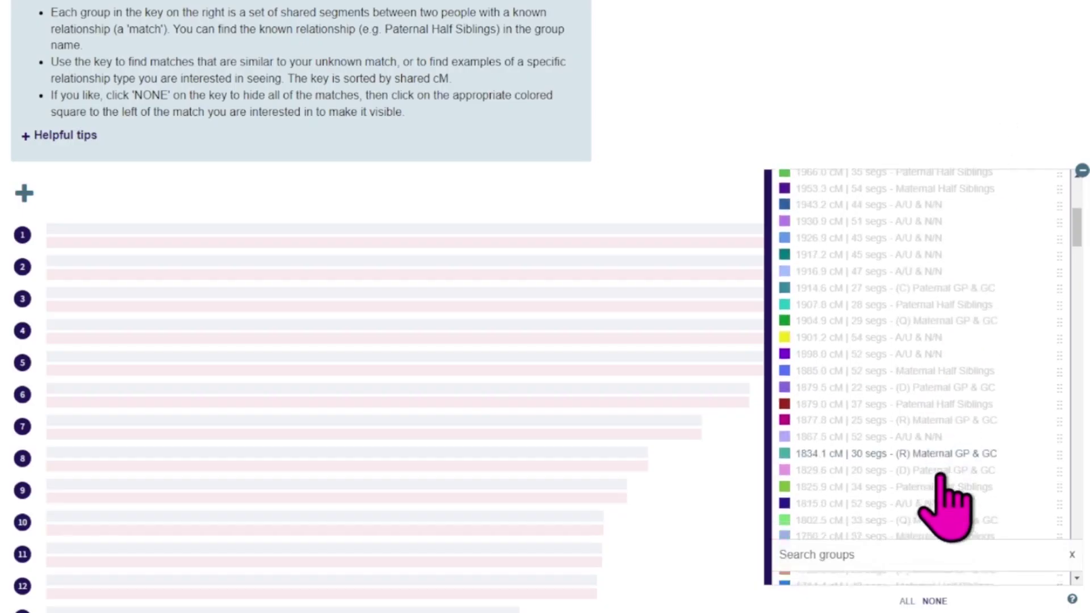
pyautogui.click(934, 467)
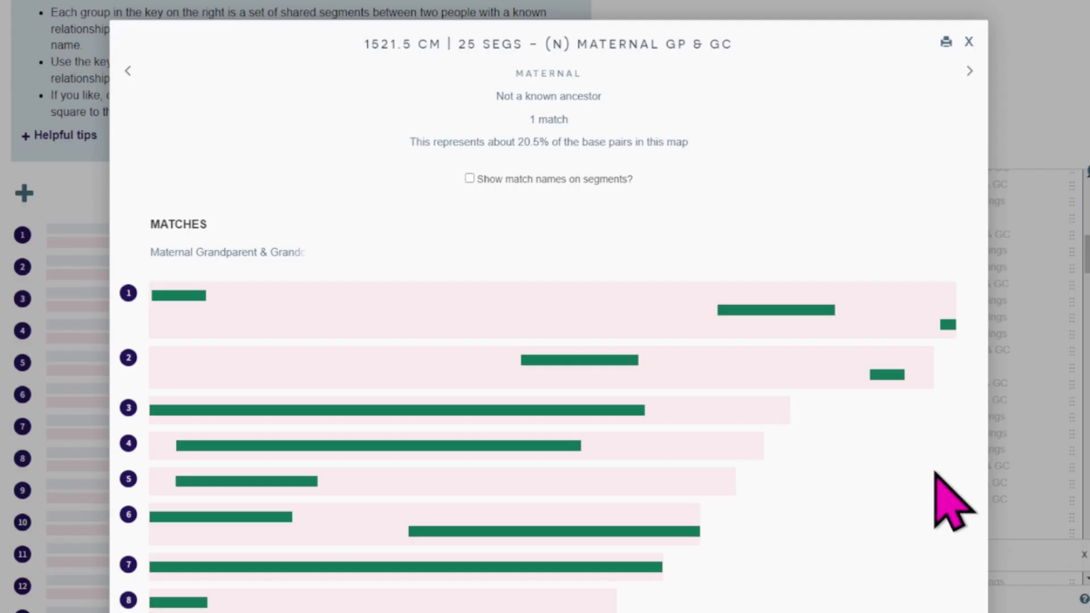
pyautogui.click(969, 42)
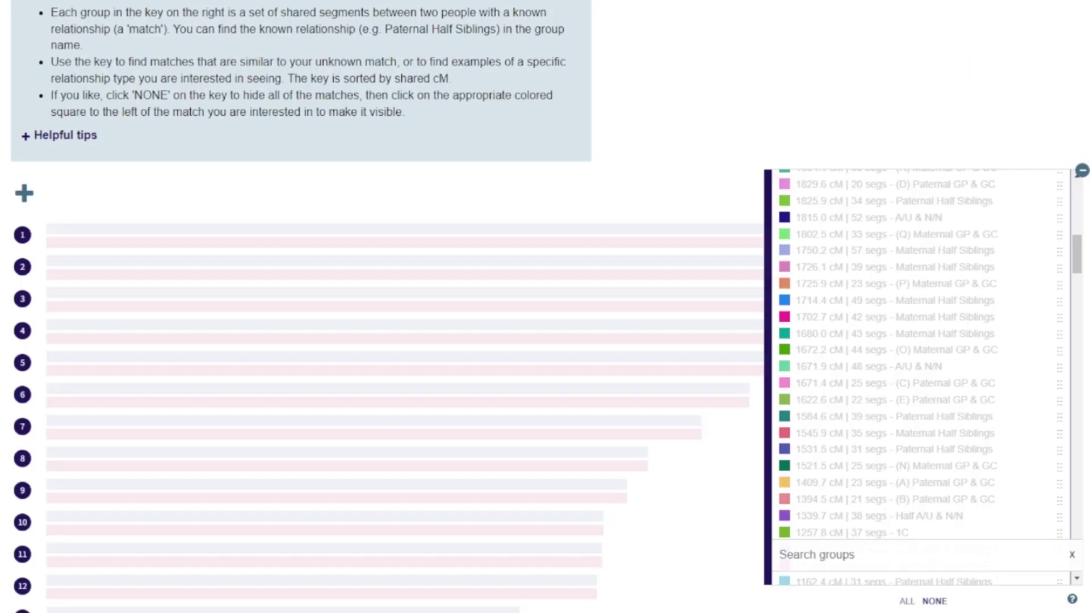
pyautogui.scroll(-5, 871, 457)
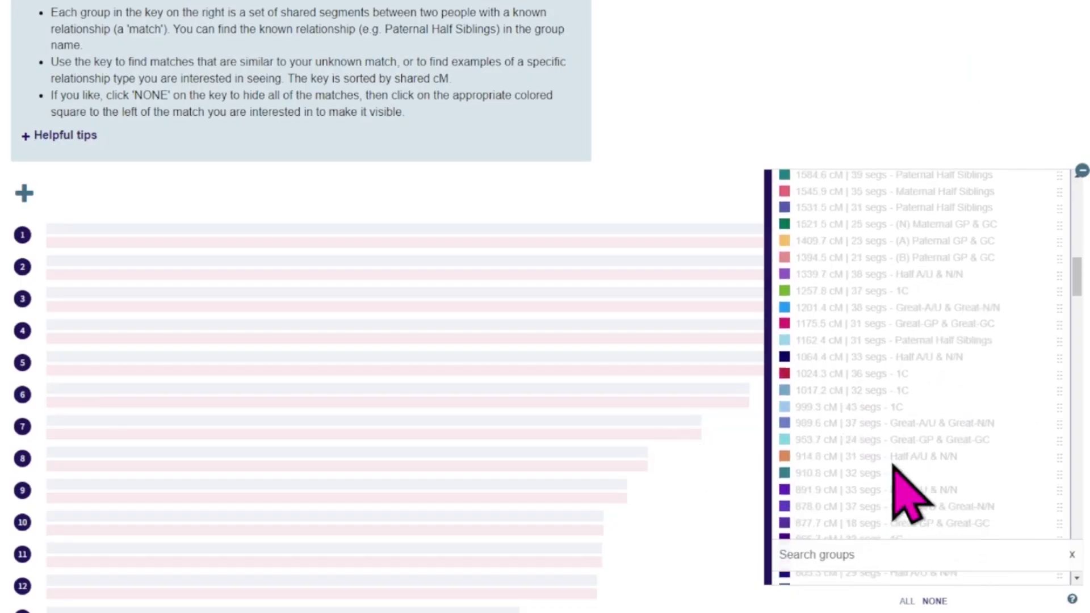
pyautogui.click(871, 481)
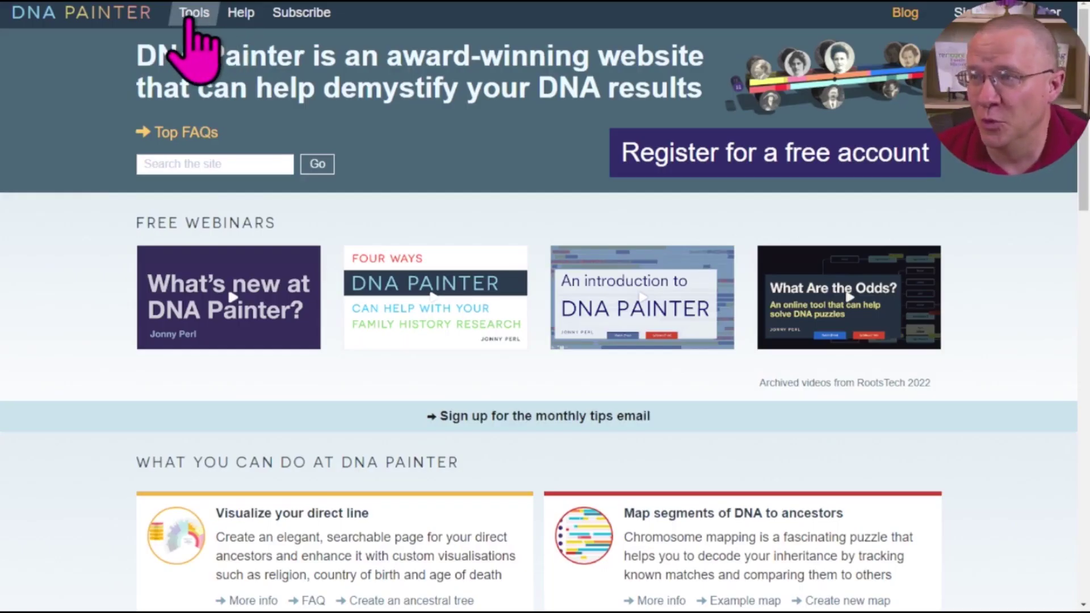
# Step: Open the site's genetic genealogy tools page and look through the listed tools
pyautogui.click(189, 17)
pyautogui.scroll(-10, 815, 316)
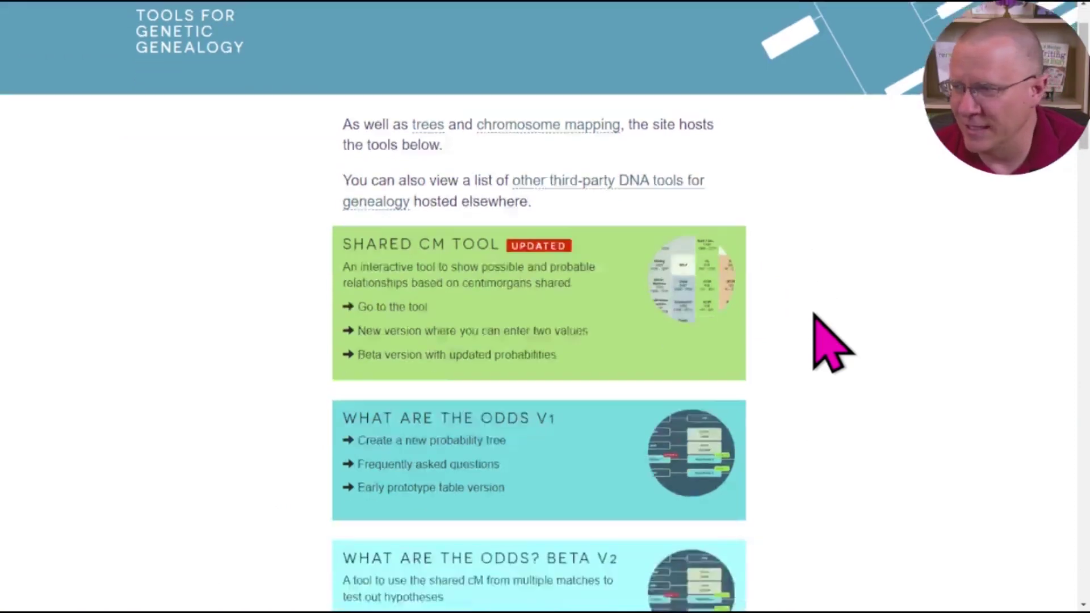
pyautogui.scroll(-7, 815, 314)
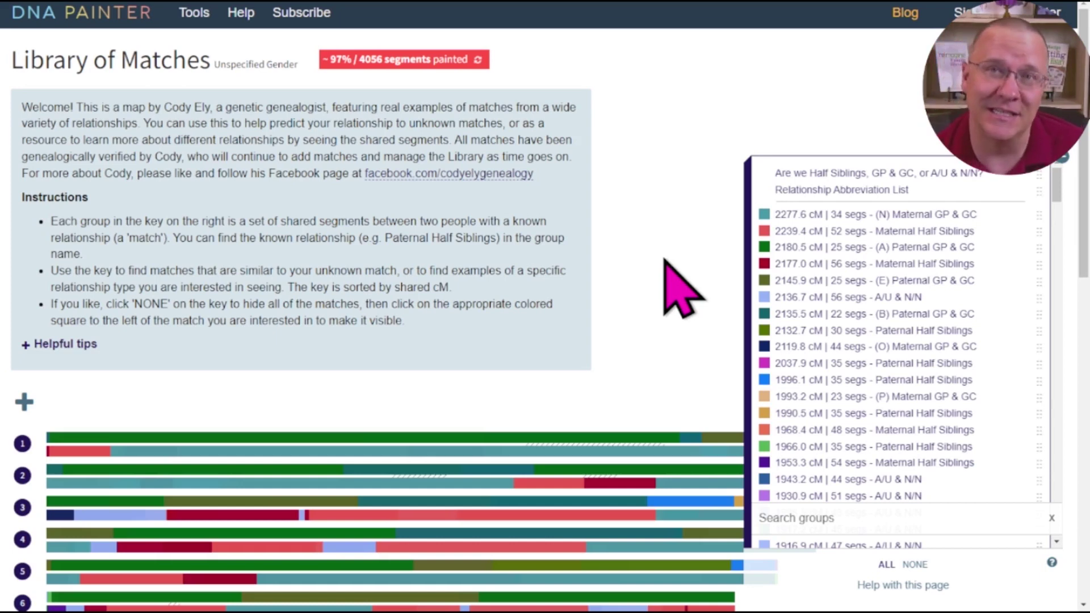
# Step: Examine the shared segments of the 2277.6 cM (N) Maternal GP & GC group across all chromosomes and close its details
pyautogui.scroll(-2, 665, 259)
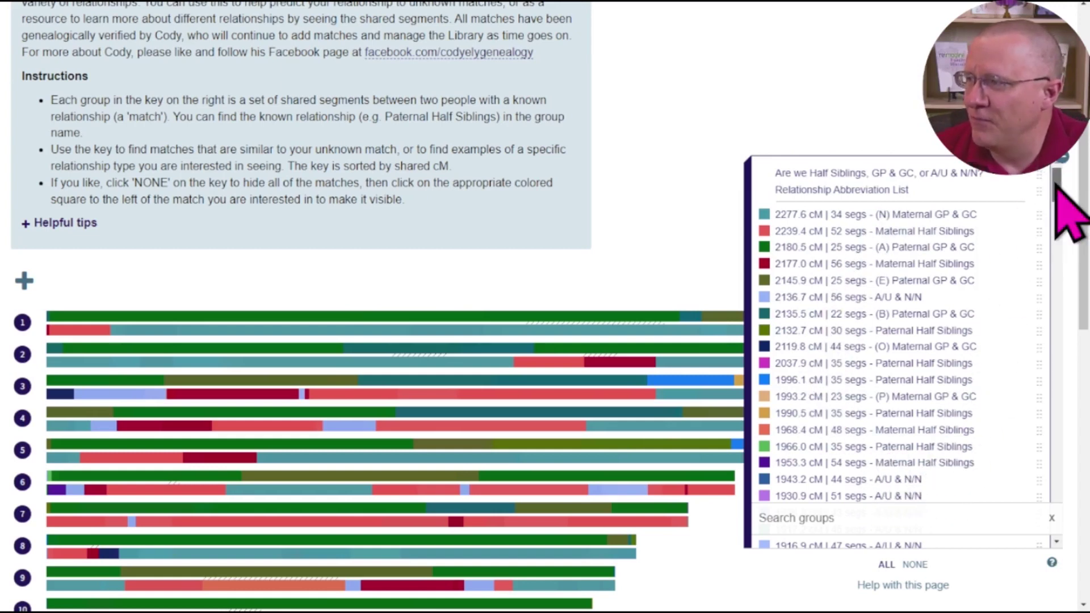
pyautogui.scroll(-1, 1058, 193)
pyautogui.scroll(1, 1062, 201)
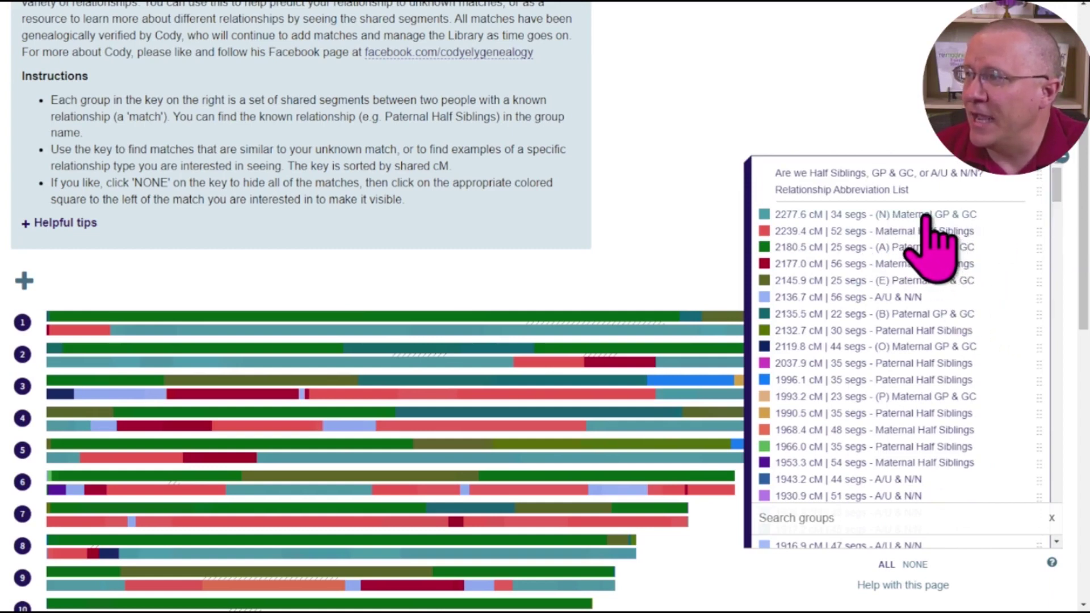
pyautogui.click(817, 214)
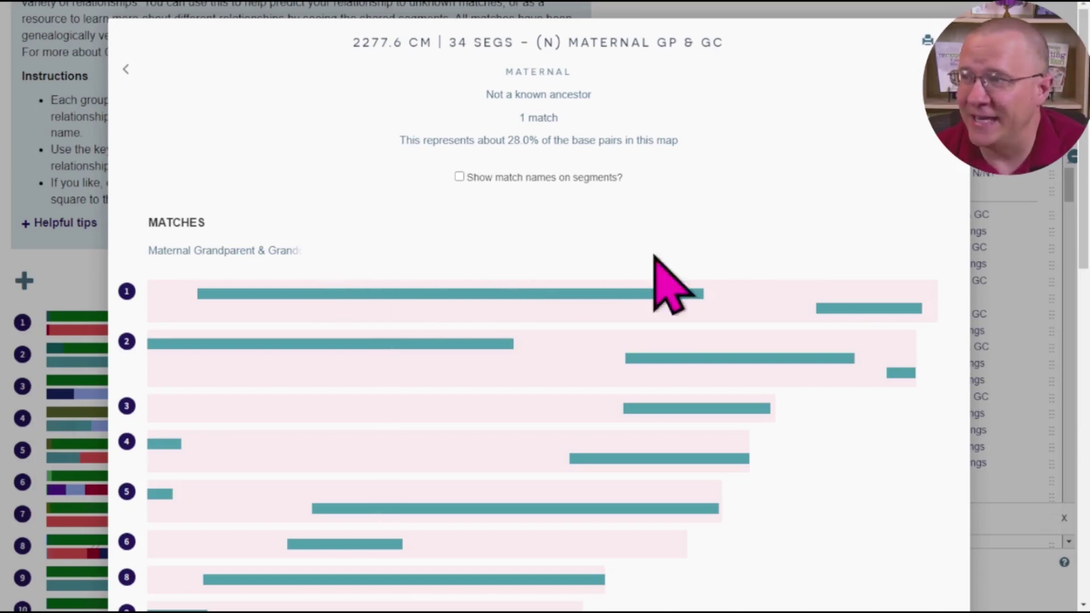
pyautogui.scroll(-1, 840, 219)
pyautogui.scroll(-7, 763, 300)
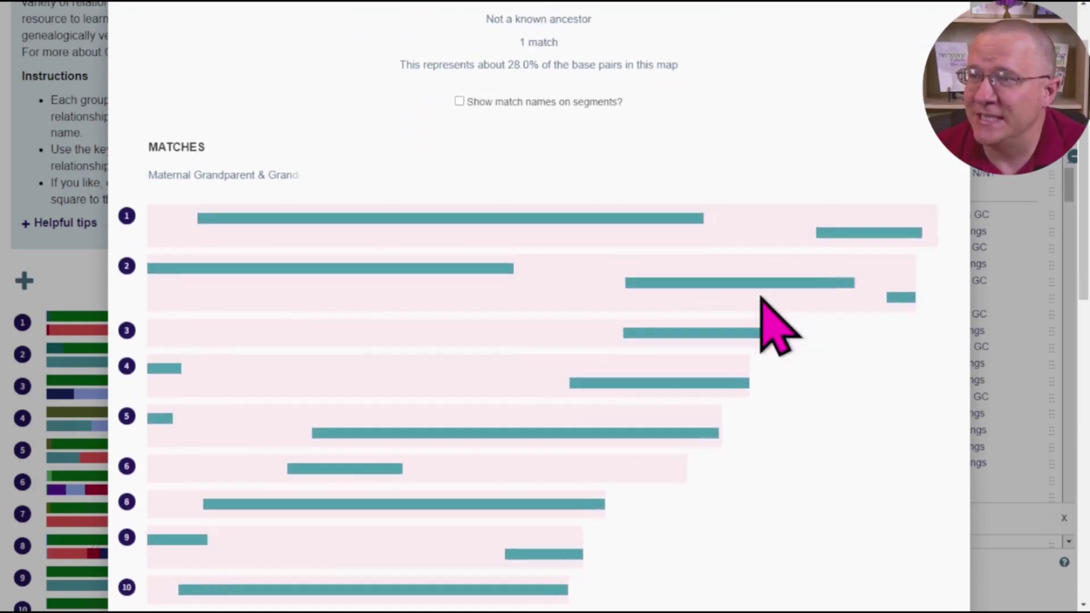
pyautogui.scroll(-4, 745, 380)
pyautogui.scroll(-10, 744, 379)
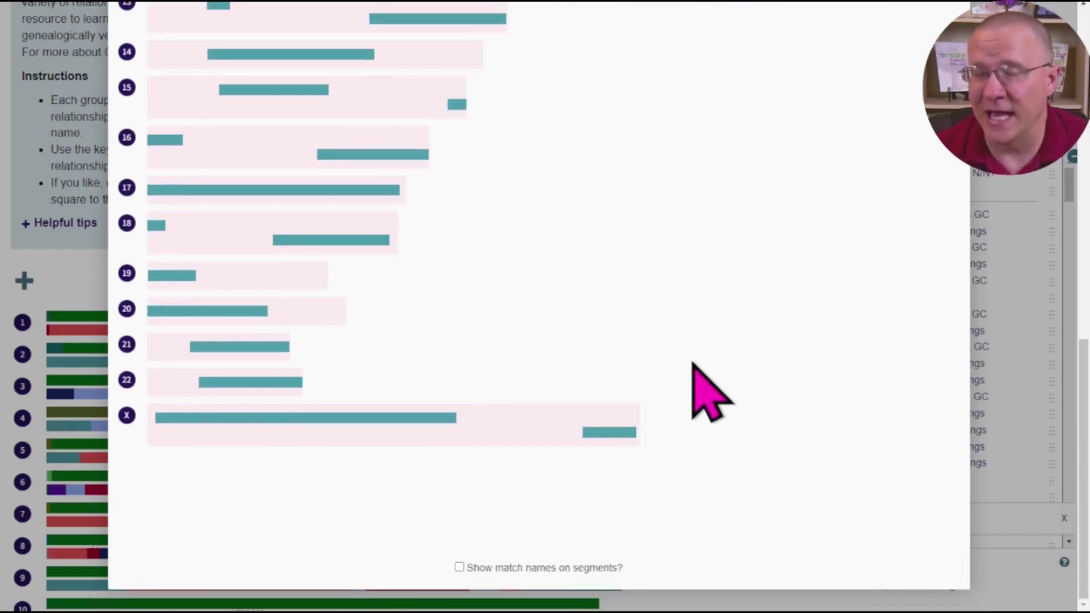
pyautogui.scroll(20, 784, 360)
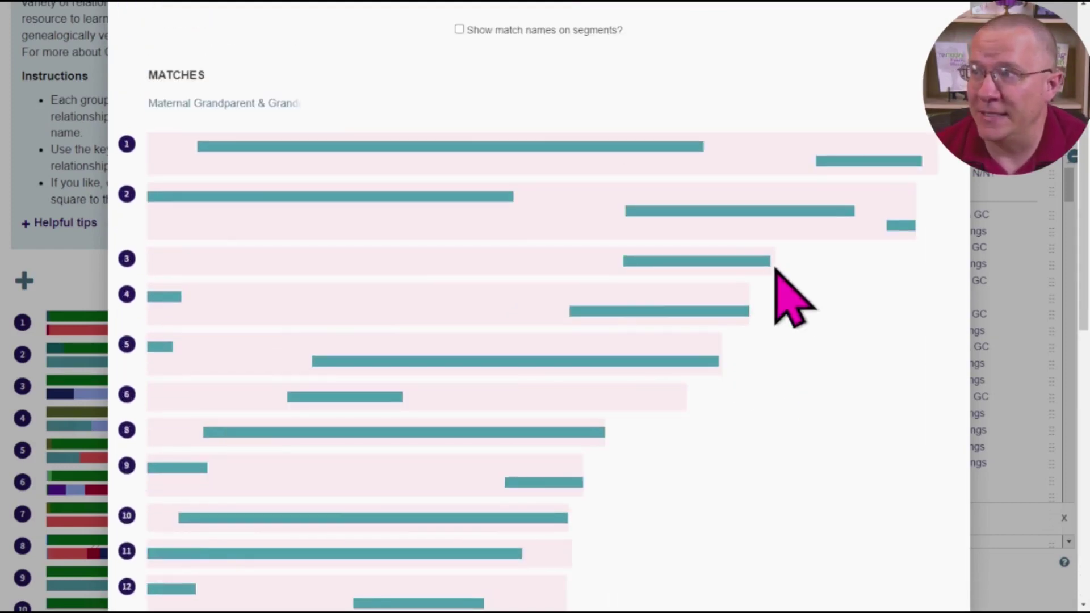
pyautogui.scroll(3, 777, 271)
pyautogui.press('Escape')
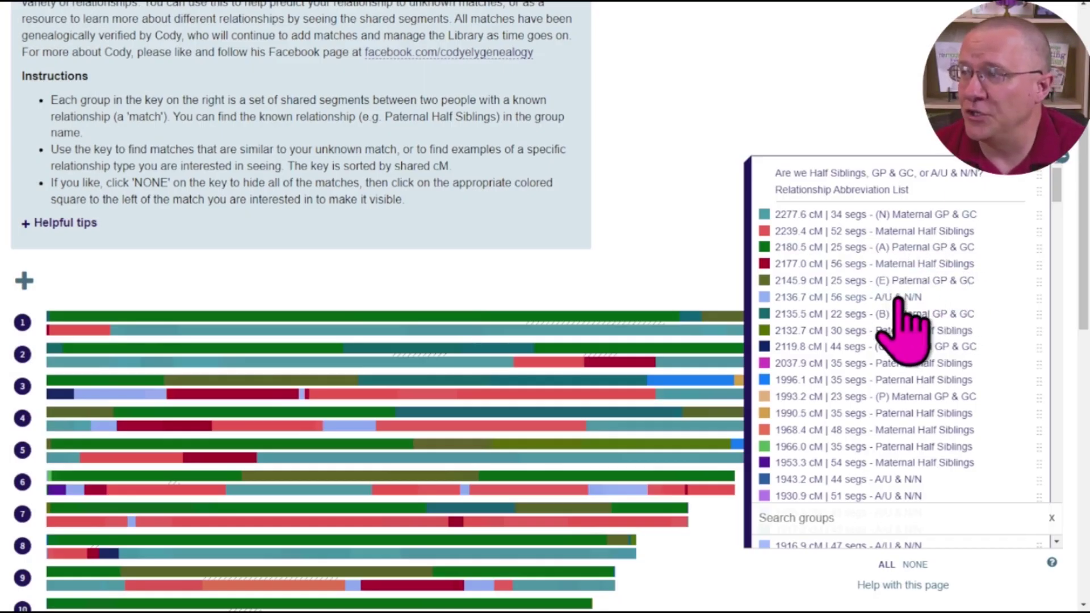
# Step: Examine the shared segments of the 2180.5 cM (A) Paternal GP & GC group across its chromosomes and close its details
pyautogui.click(908, 248)
pyautogui.scroll(-5, 630, 238)
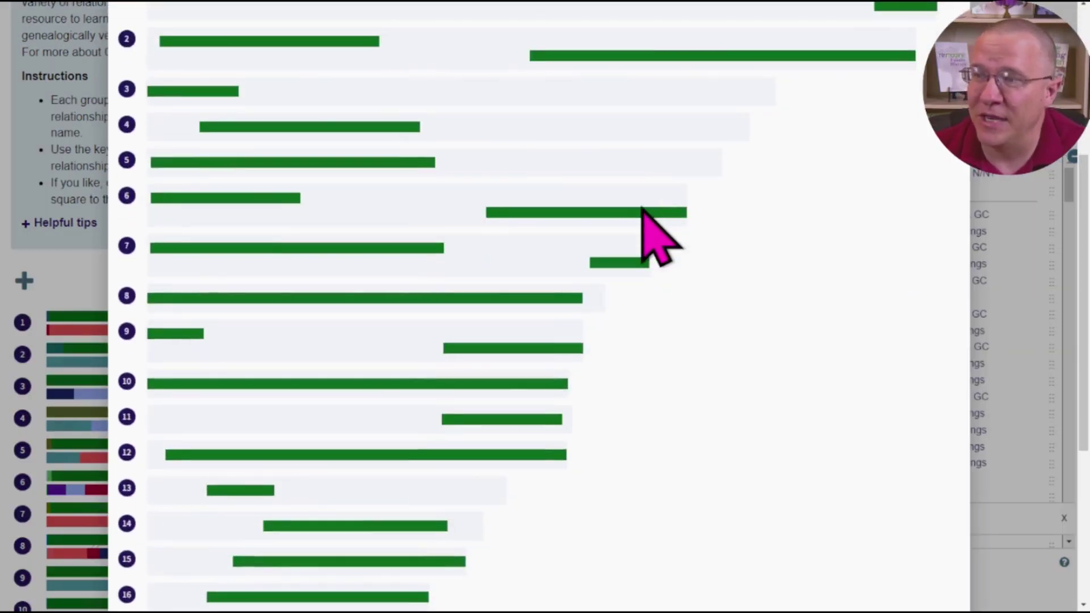
pyautogui.scroll(-5, 642, 208)
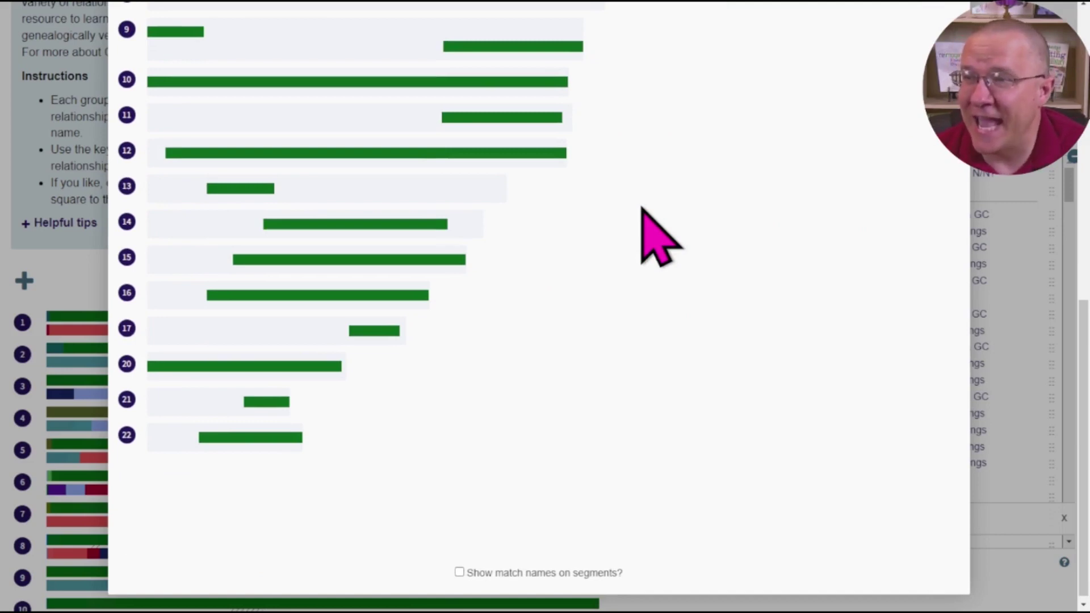
pyautogui.scroll(6, 540, 295)
pyautogui.press('Escape')
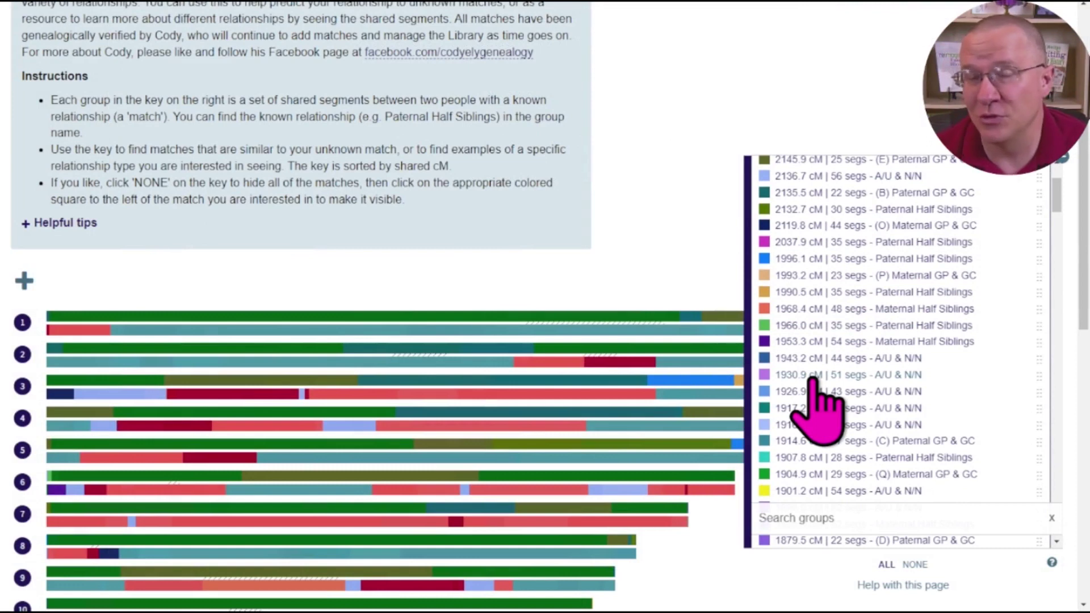
# Step: Examine the shared segments of the 1943.2 cM, 44-segment A/U & N/N group across its chromosomes and close its details
pyautogui.scroll(1, 852, 329)
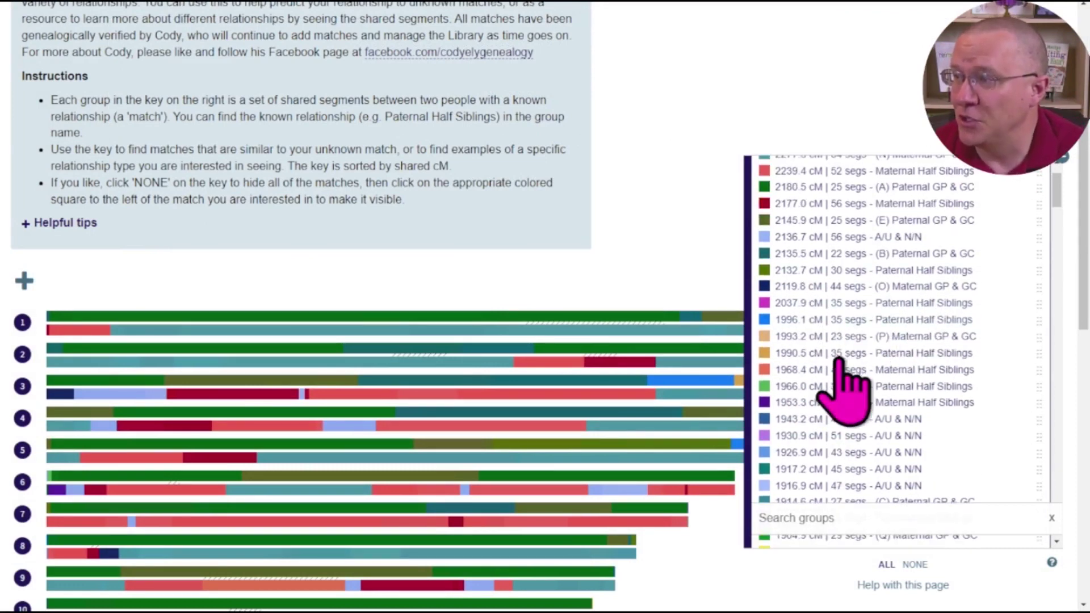
pyautogui.click(816, 420)
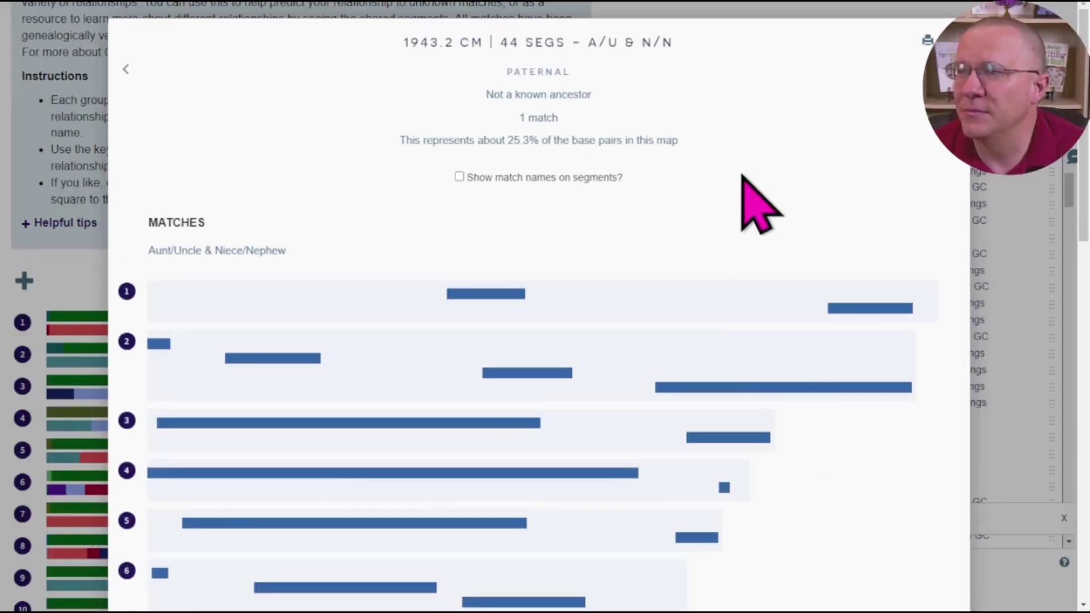
pyautogui.scroll(-5, 778, 161)
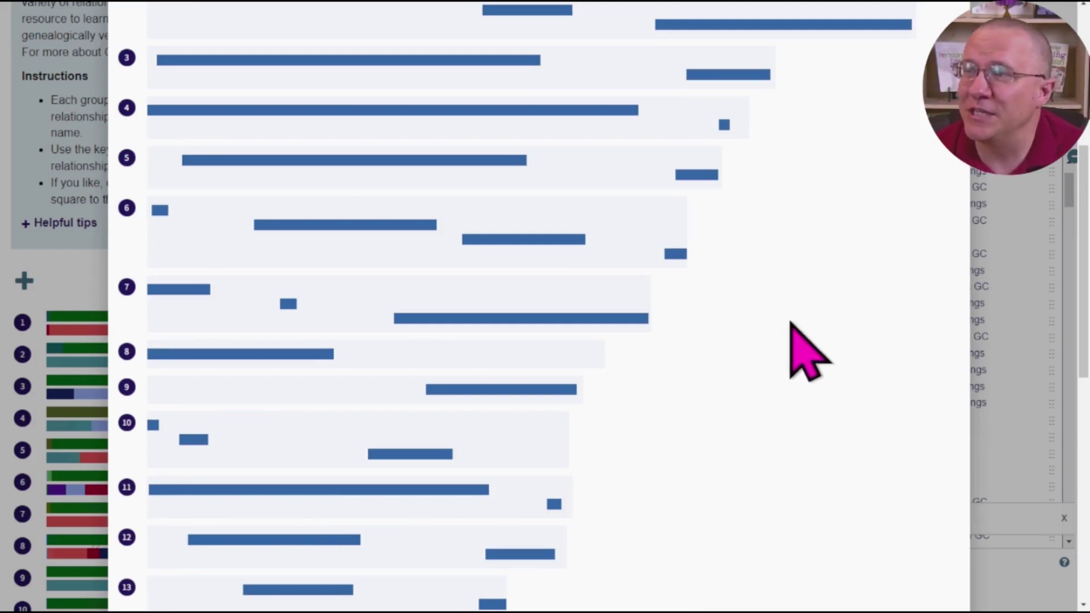
pyautogui.scroll(-4, 735, 414)
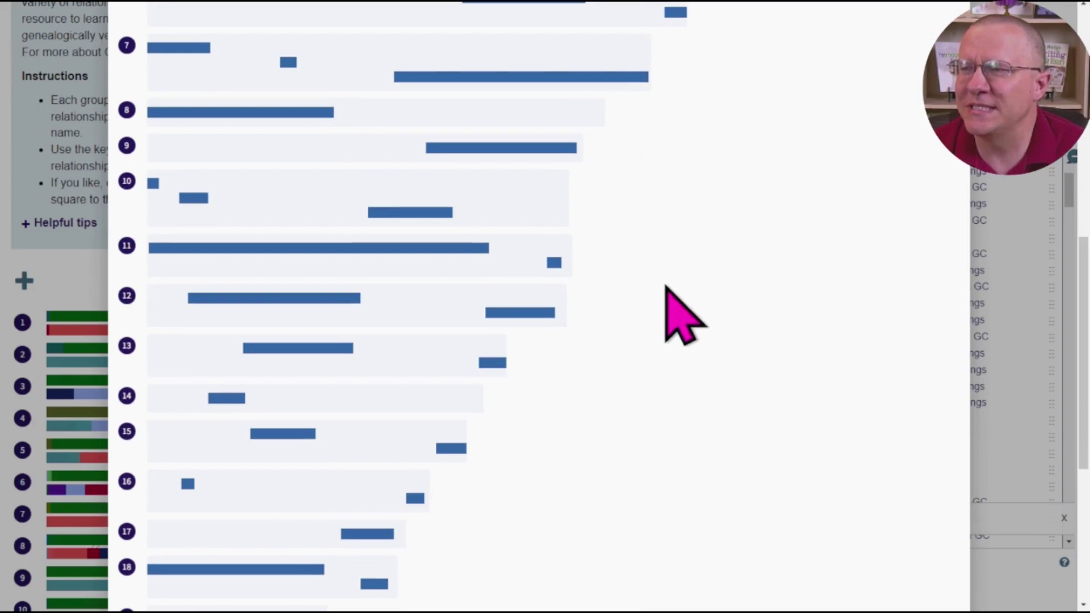
pyautogui.scroll(-1, 754, 297)
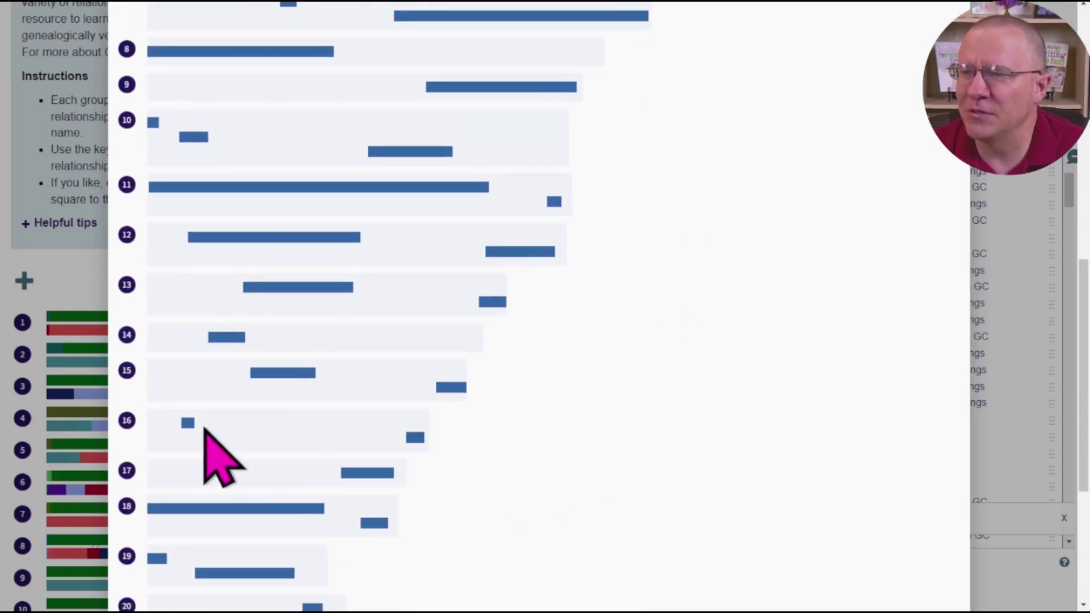
pyautogui.scroll(2, 669, 431)
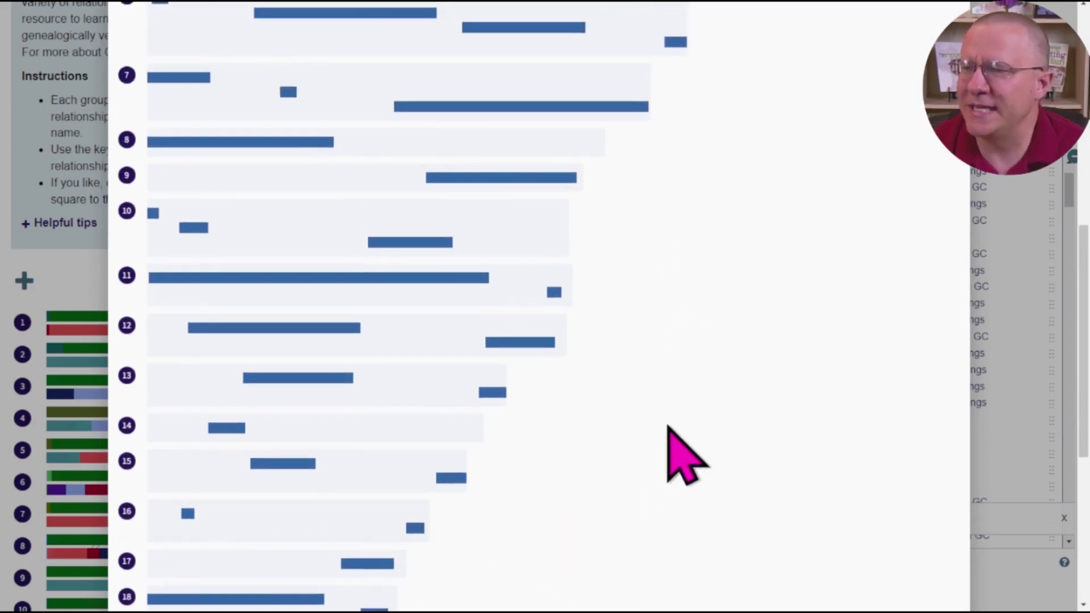
pyautogui.scroll(-3, 710, 398)
pyautogui.click(755, 360)
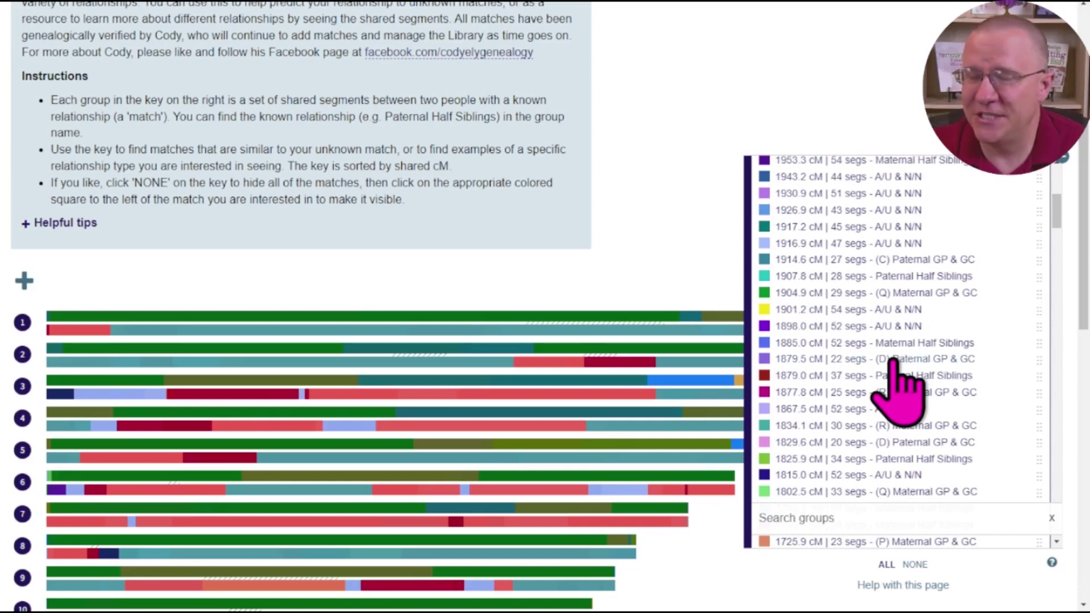
# Step: Browse the key down to its smallest matches and open the details of the 22.3 cM, 1-segment 3C group
pyautogui.scroll(-15, 894, 361)
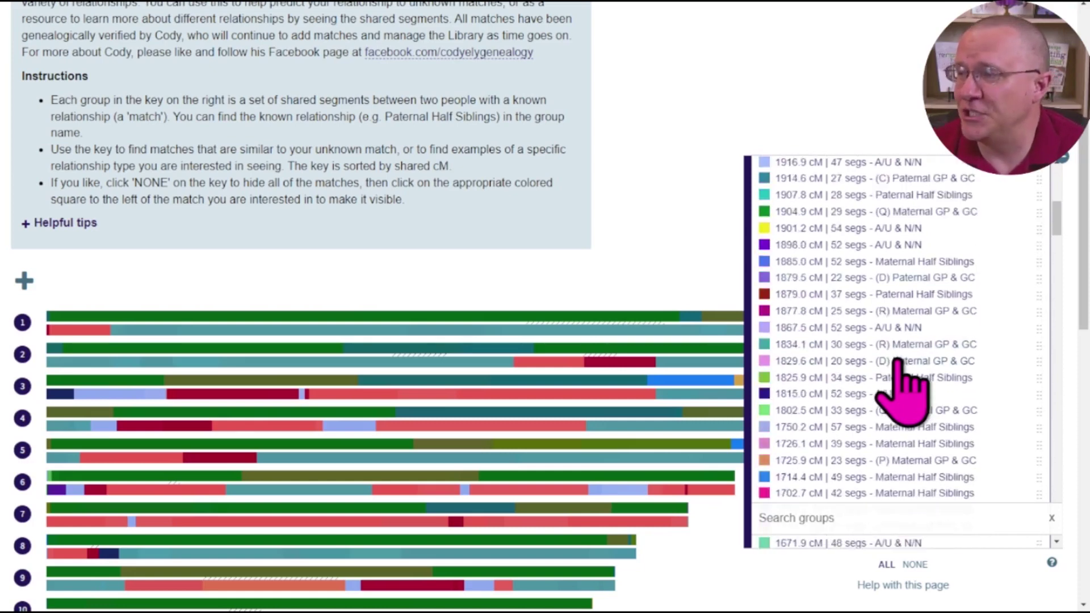
pyautogui.scroll(5, 903, 281)
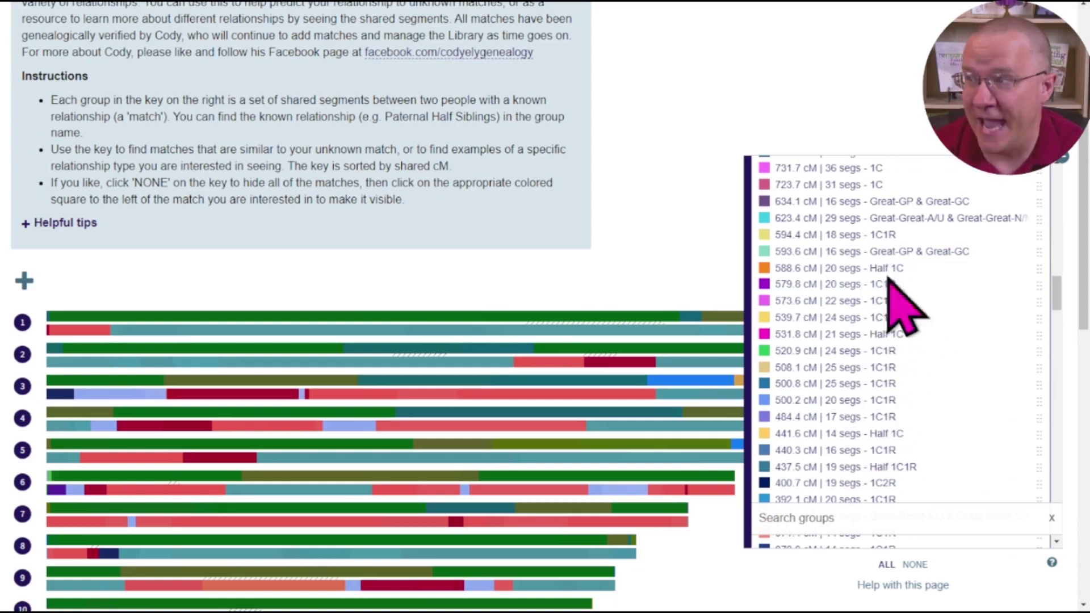
pyautogui.scroll(-3, 869, 375)
pyautogui.scroll(-12, 866, 377)
pyautogui.scroll(-10, 866, 378)
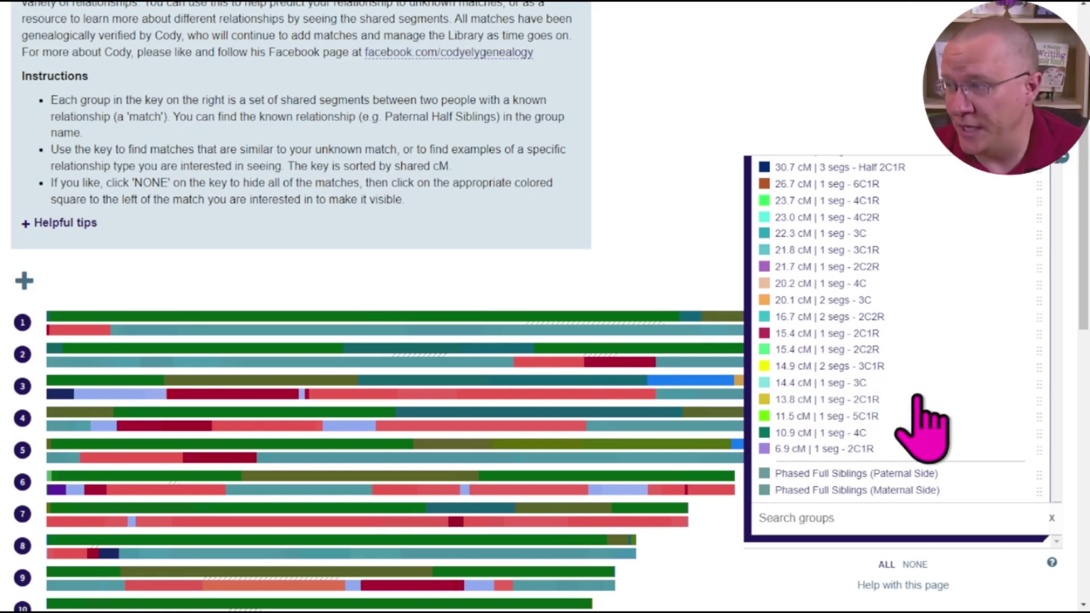
pyautogui.scroll(-2, 498, 170)
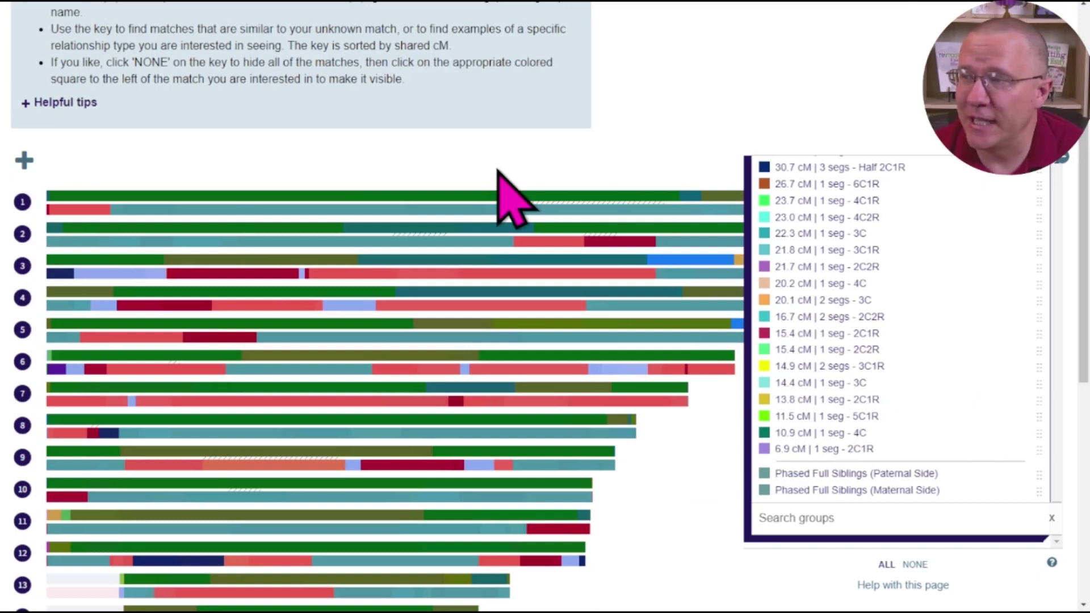
pyautogui.click(803, 234)
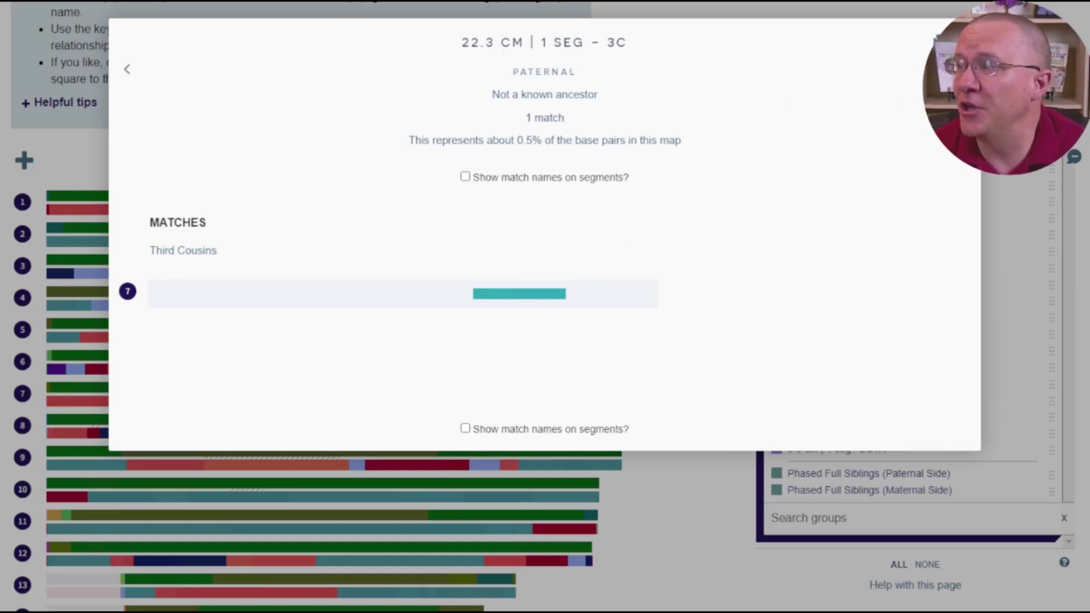
# Step: Close the 22.3 cM 3C details, expand chromosome 6 and examine the labelled paternal segments of the different relationships
pyautogui.press('Escape')
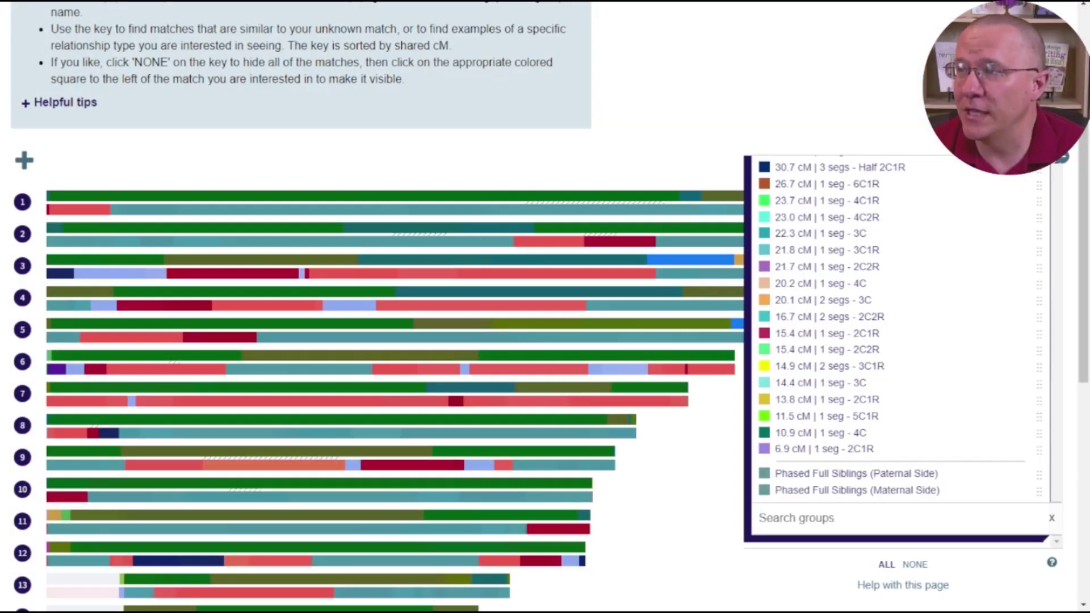
pyautogui.click(23, 364)
pyautogui.scroll(-3, 579, 392)
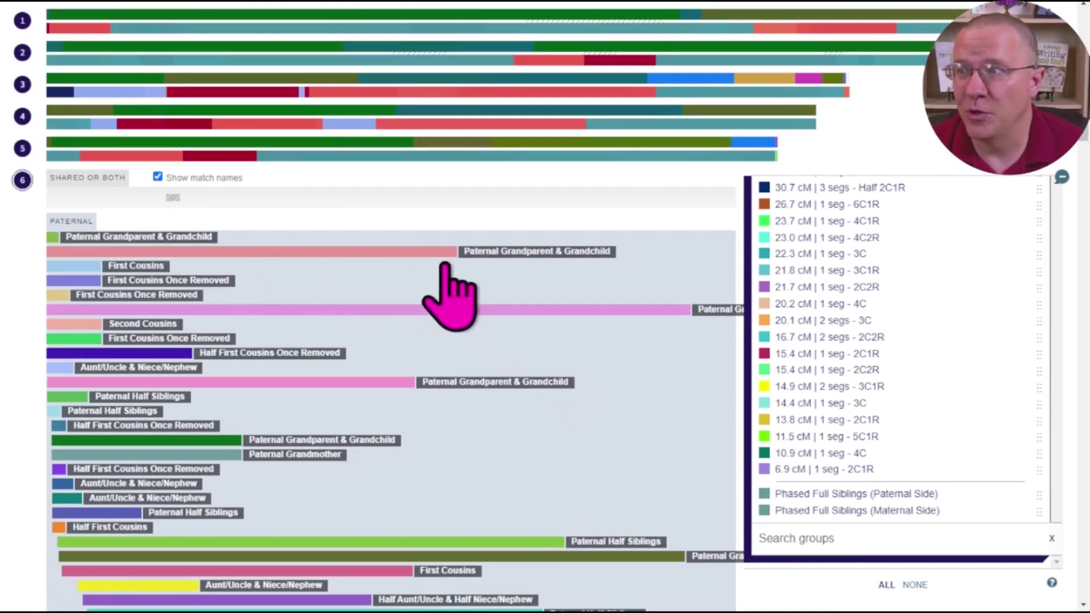
pyautogui.scroll(-3, 320, 284)
pyautogui.scroll(-1, 320, 284)
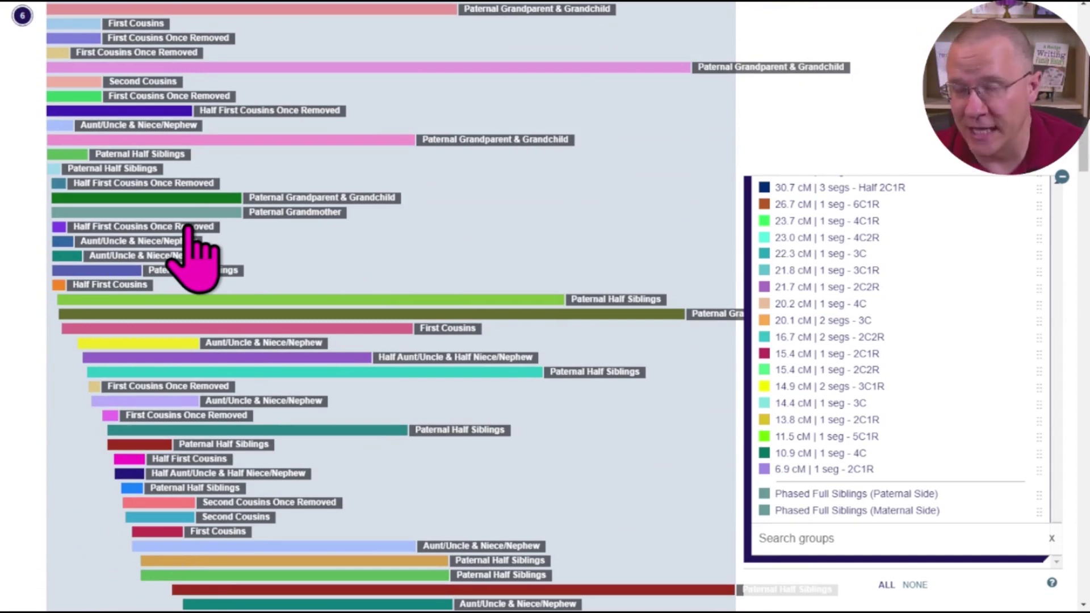
pyautogui.scroll(-6, 585, 432)
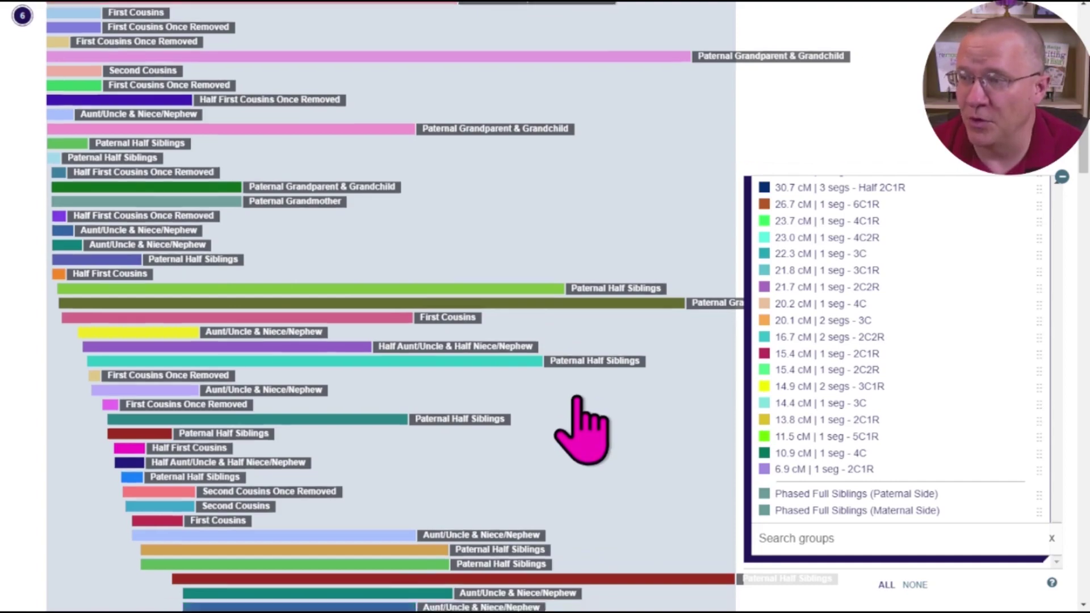
pyautogui.scroll(1, 619, 350)
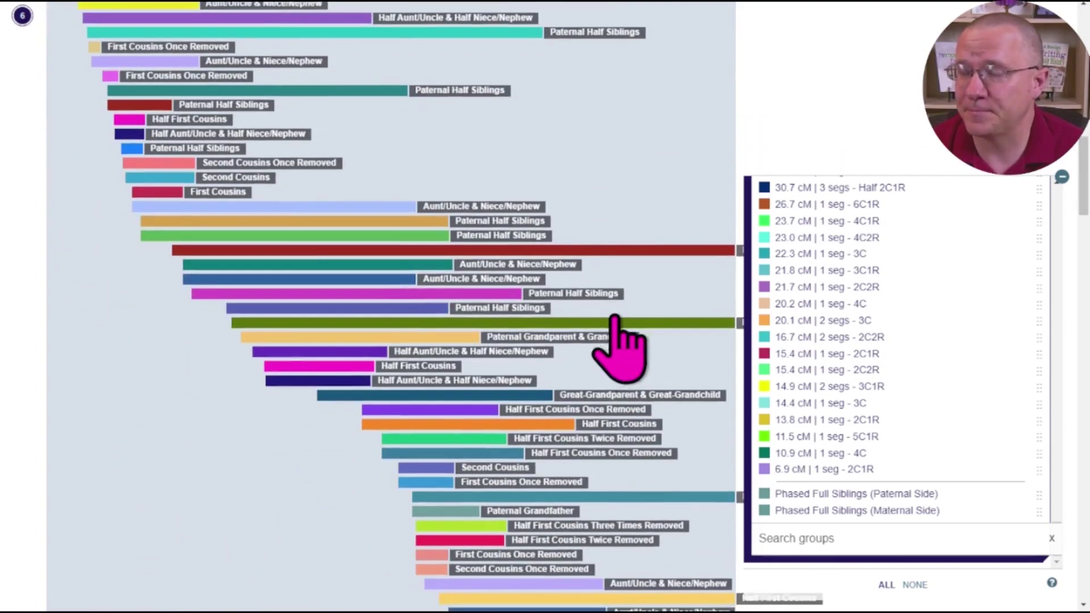
pyautogui.scroll(12, 528, 318)
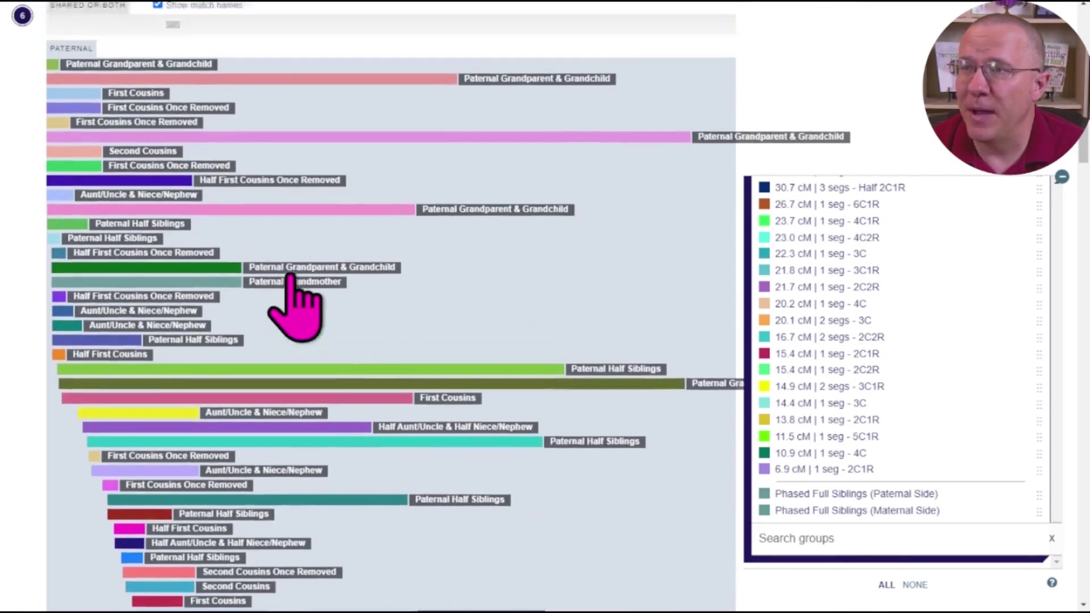
pyautogui.scroll(-3, 97, 571)
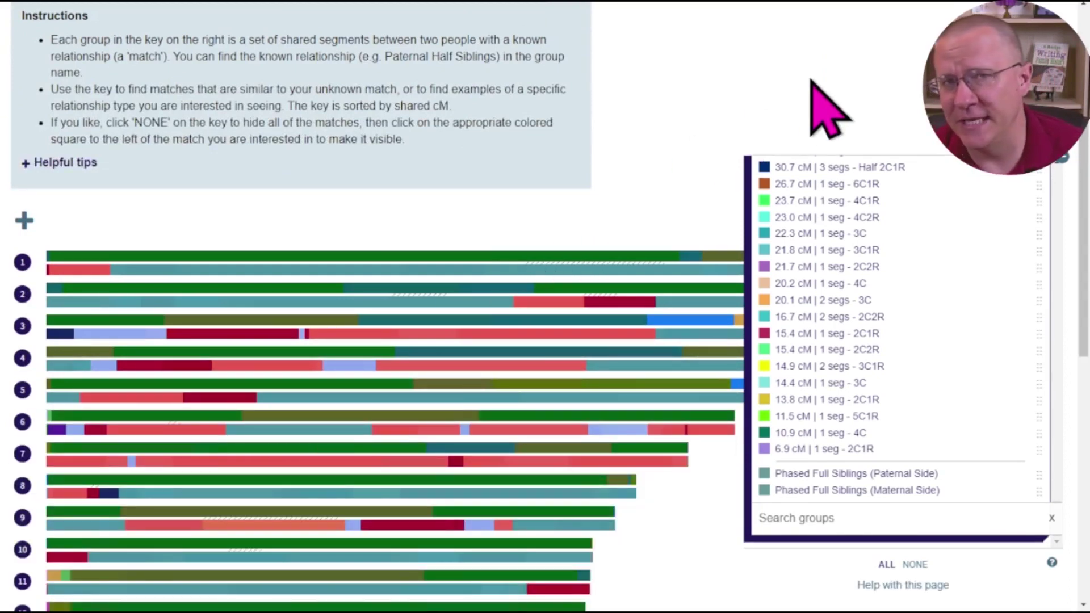
# Step: Browse the key back up to the matches around 110 cM and examine the segments of the 111.9 cM, 8-segment 1C3R group
pyautogui.scroll(5, 886, 306)
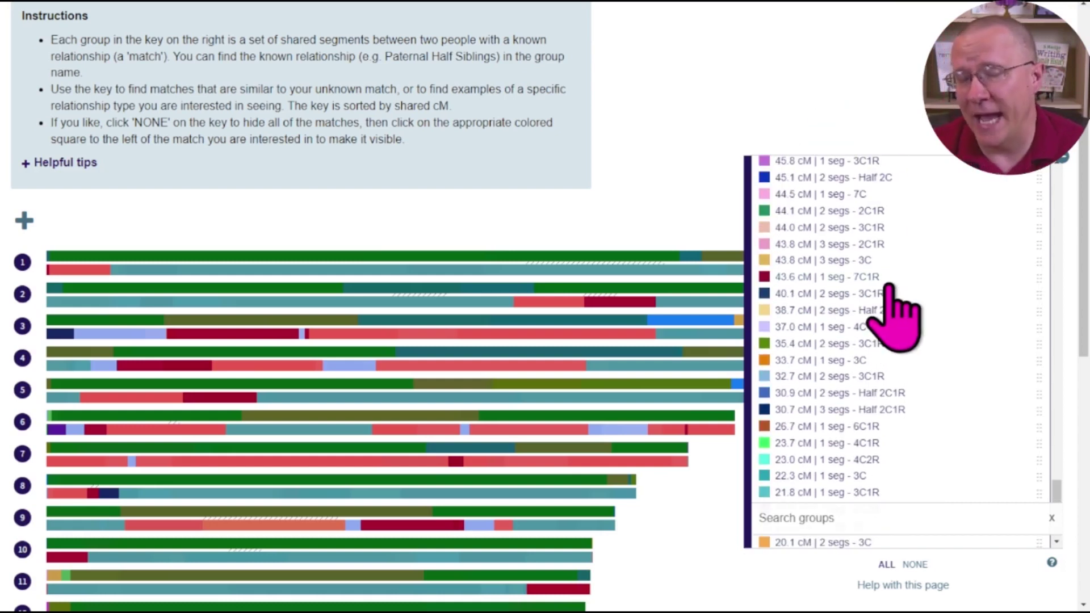
pyautogui.scroll(4, 888, 287)
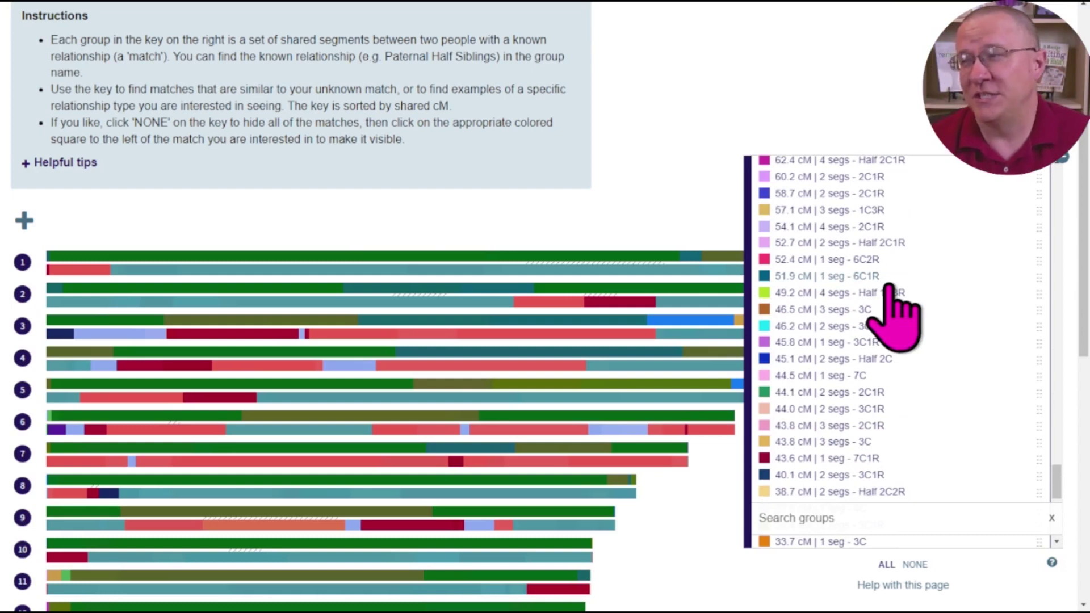
pyautogui.scroll(10, 887, 285)
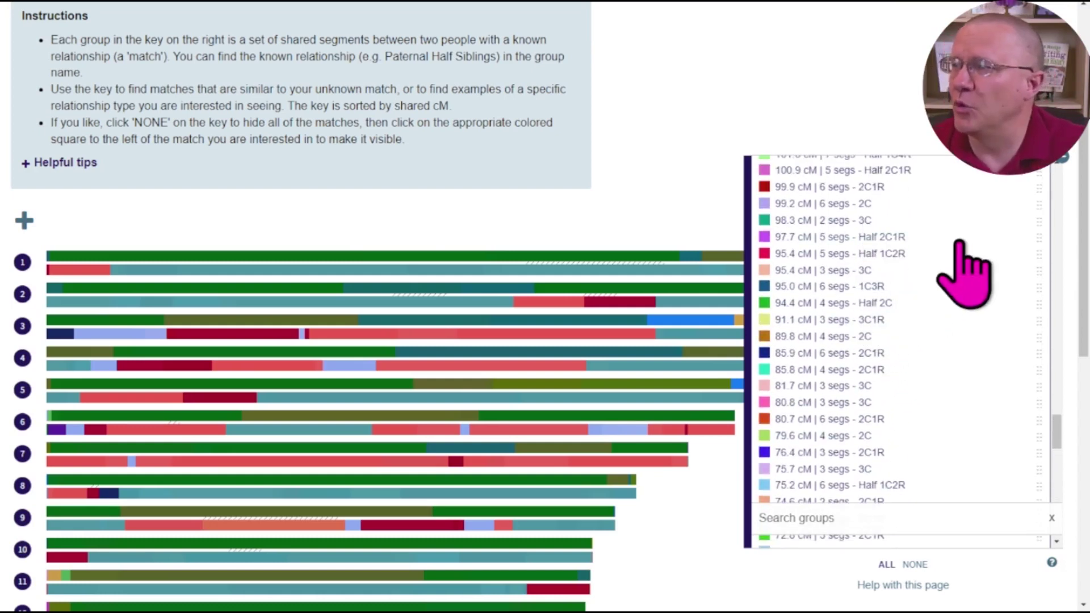
pyautogui.scroll(2, 960, 244)
pyautogui.scroll(3, 965, 255)
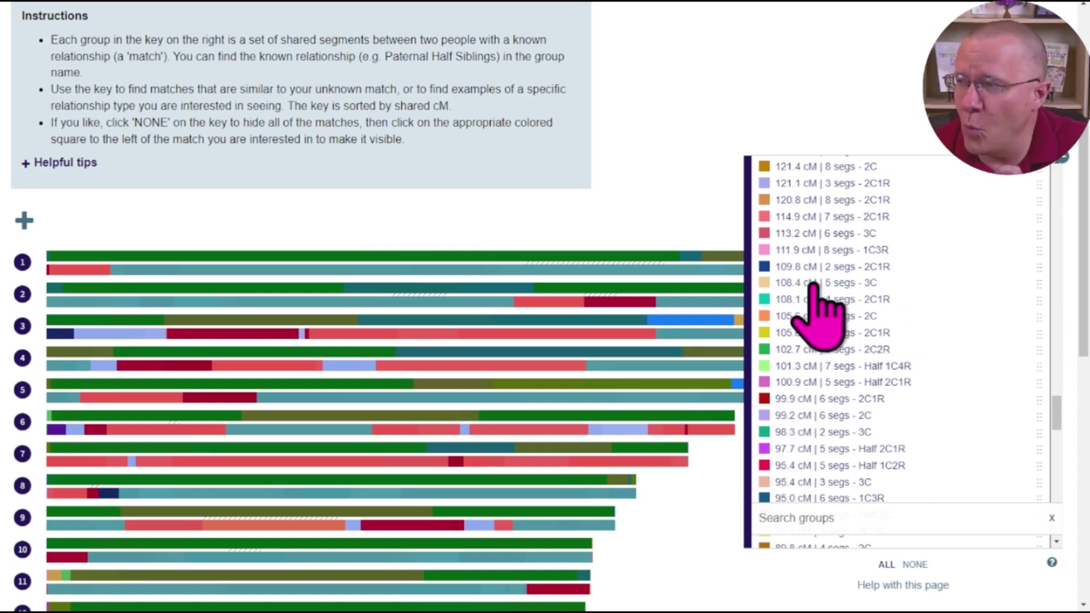
pyautogui.click(816, 253)
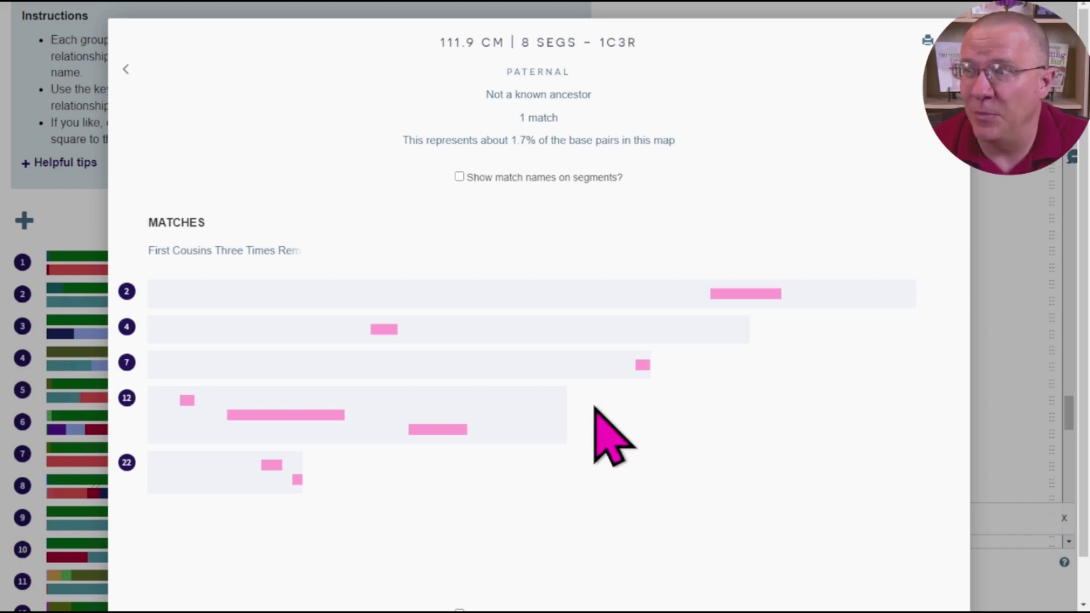
pyautogui.press('Escape')
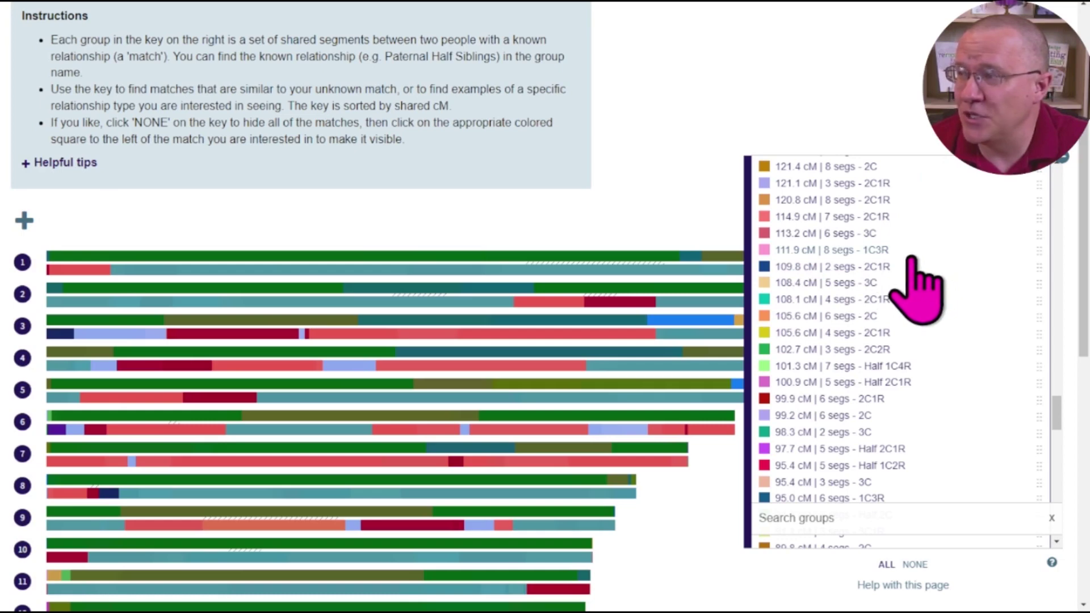
# Step: Compare the segment details of the 108.4 cM 3C, 101.3 cM Half 1C4R and 97.7 cM Half 2C1R groups, closing each one
pyautogui.click(831, 282)
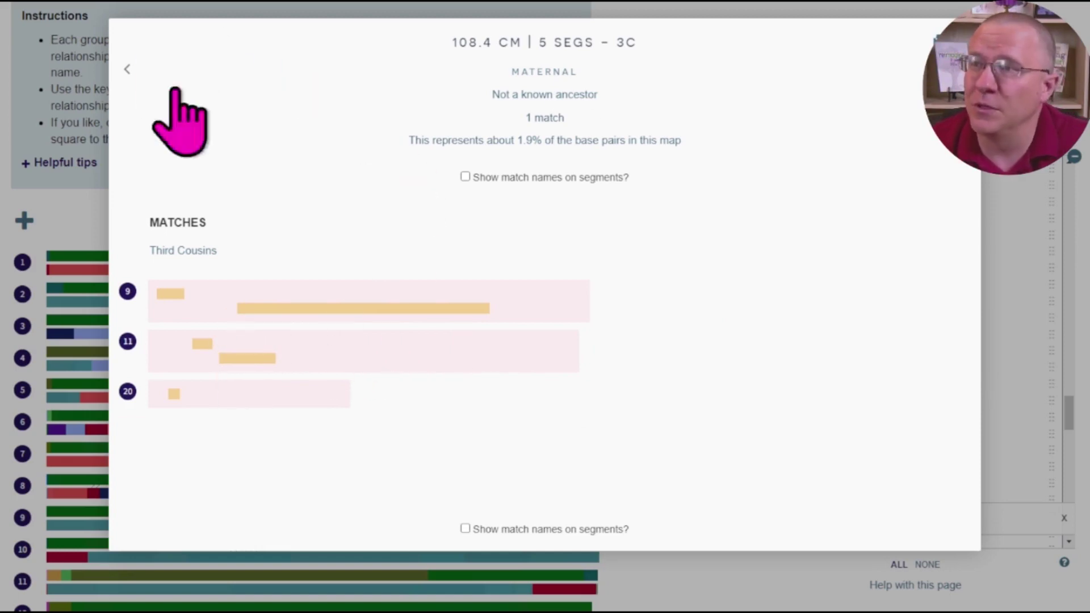
pyautogui.press('Escape')
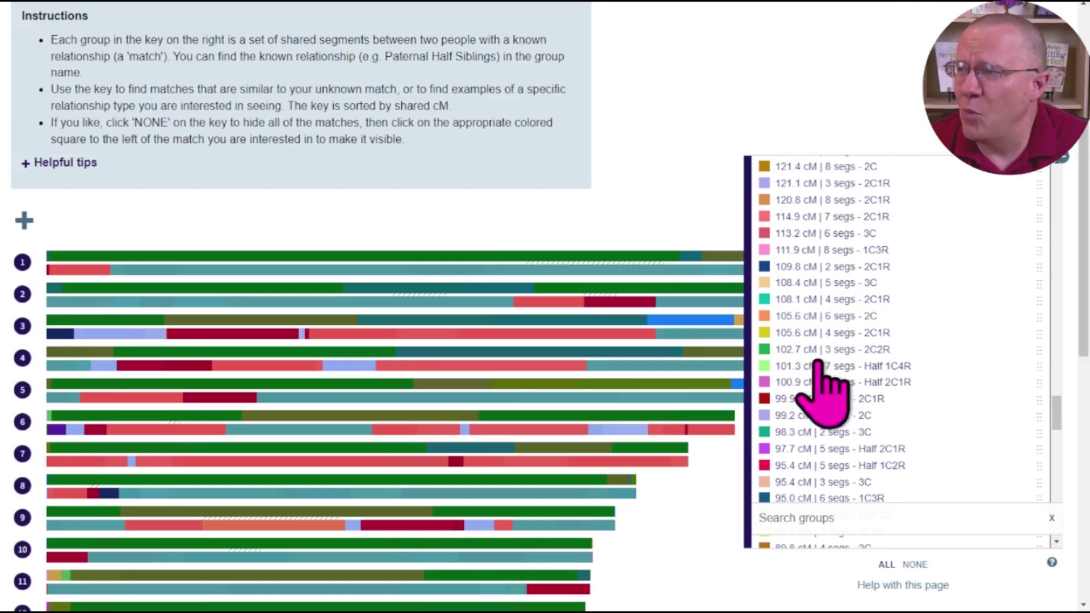
pyautogui.click(800, 367)
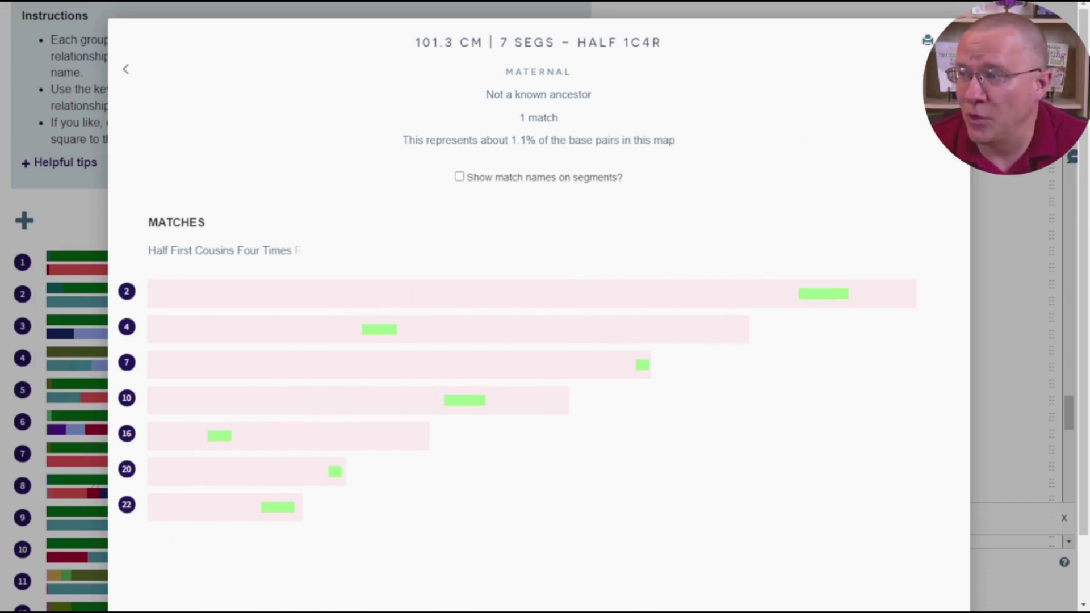
pyautogui.press('Escape')
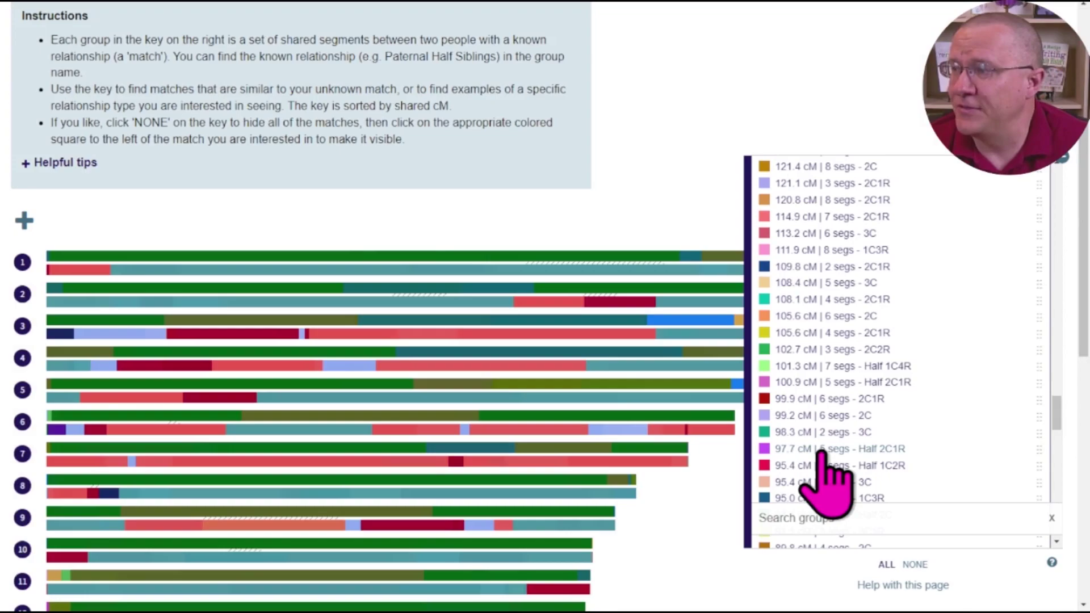
pyautogui.click(822, 450)
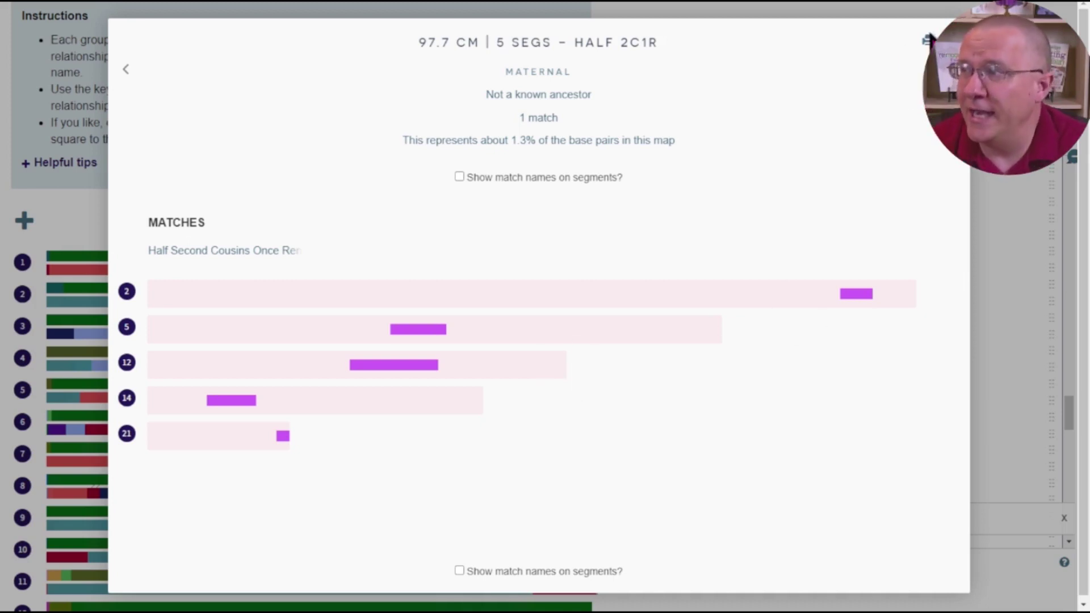
pyautogui.press('Escape')
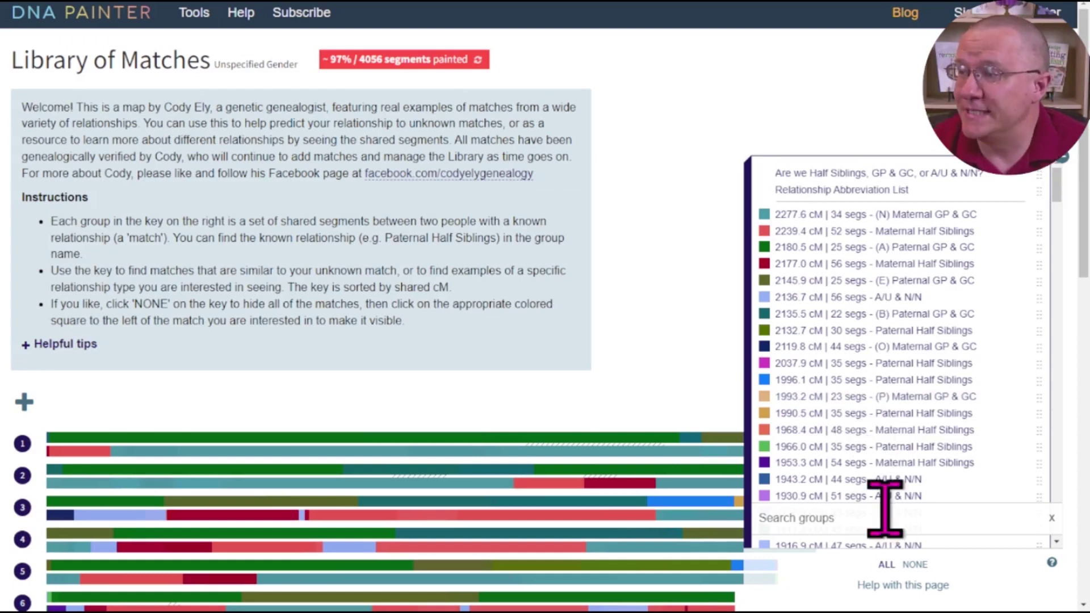
# Step: Search the key's groups for 3C and review the filtered third-cousin matches
pyautogui.click(813, 519)
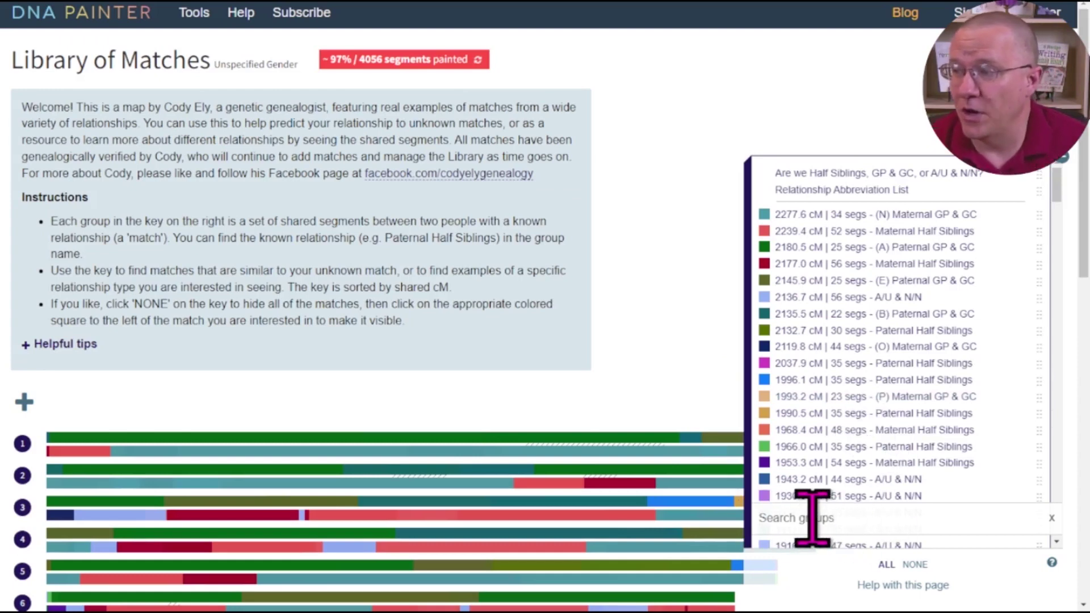
pyautogui.write('3C')
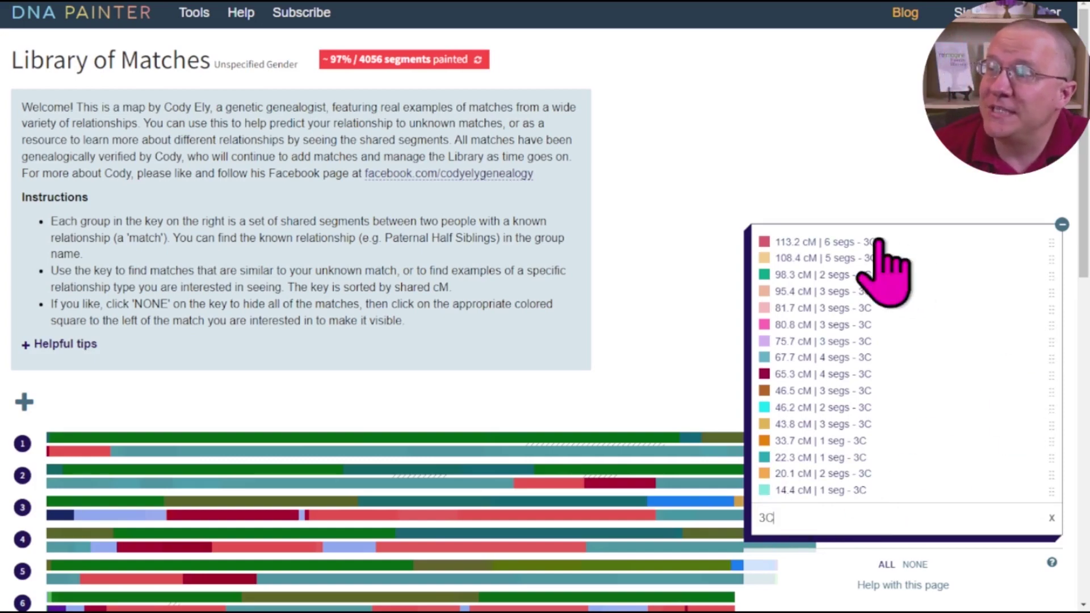
pyautogui.scroll(-6, 927, 384)
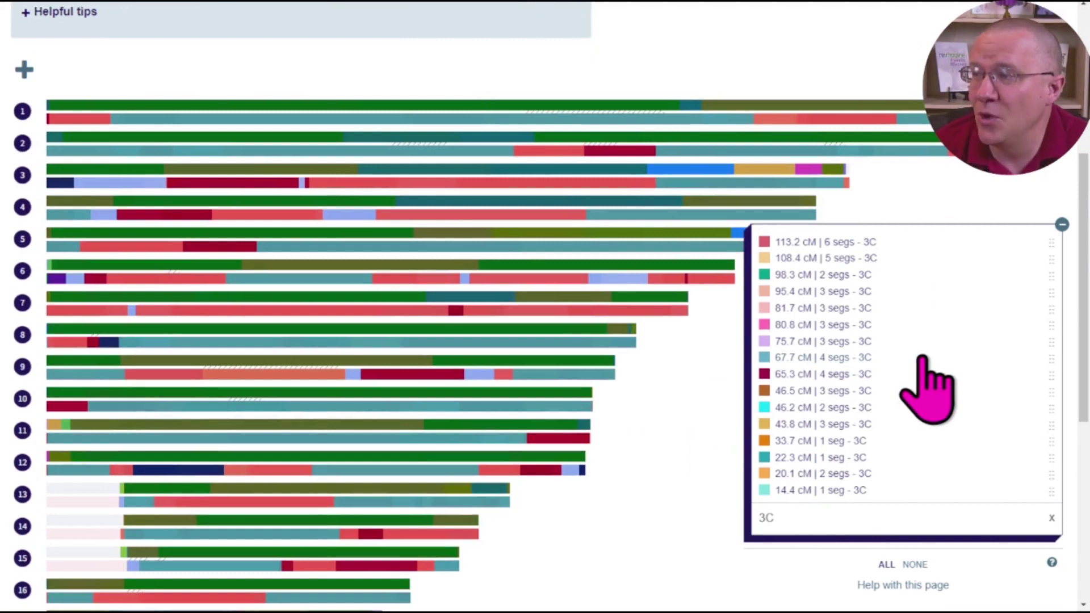
pyautogui.scroll(6, 921, 375)
pyautogui.scroll(-7, 823, 454)
# Step: Replace the group search with Half and browse the half-relationship matches down to the smallest
pyautogui.doubleClick(735, 516)
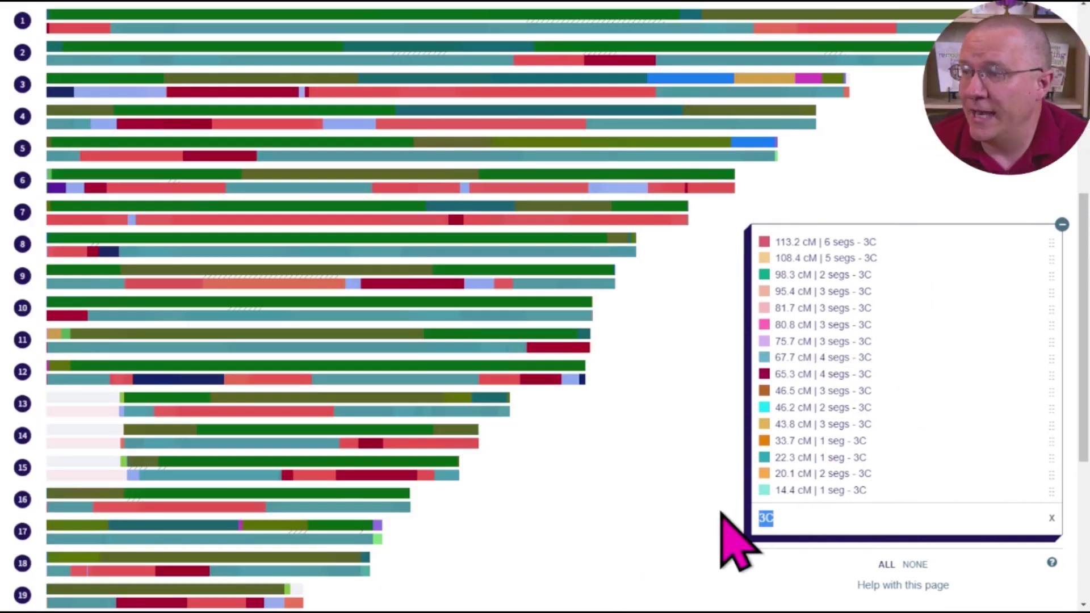
pyautogui.write('Half')
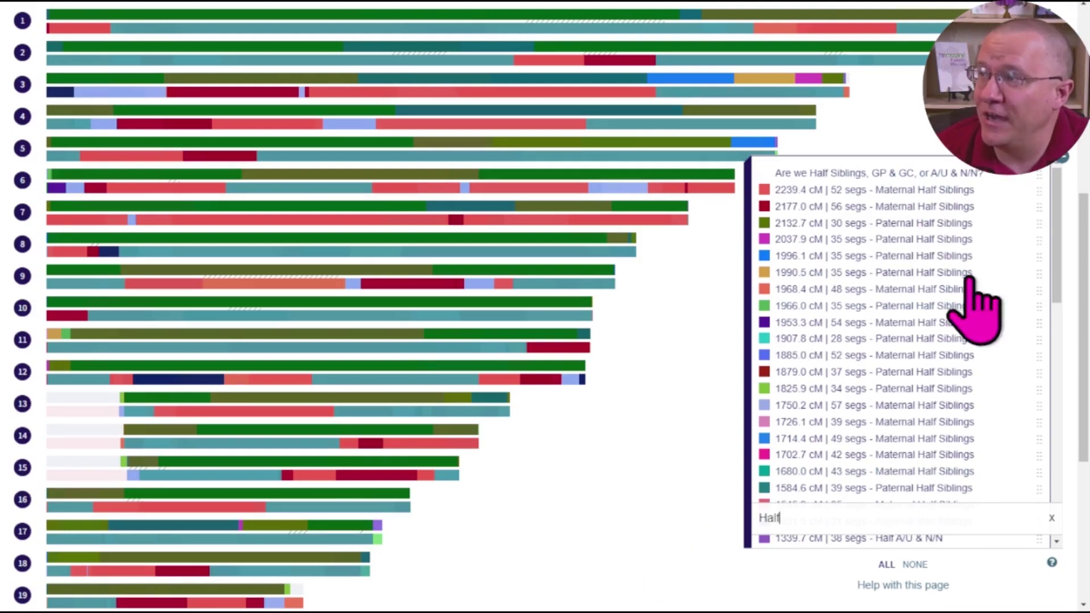
pyautogui.scroll(-15, 937, 227)
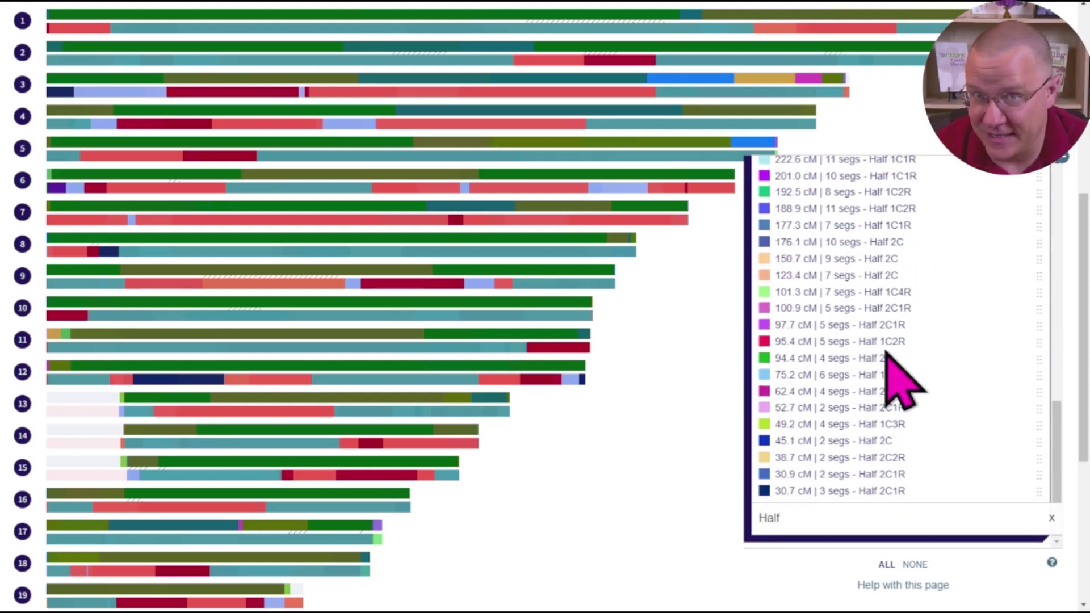
pyautogui.scroll(-5, 891, 372)
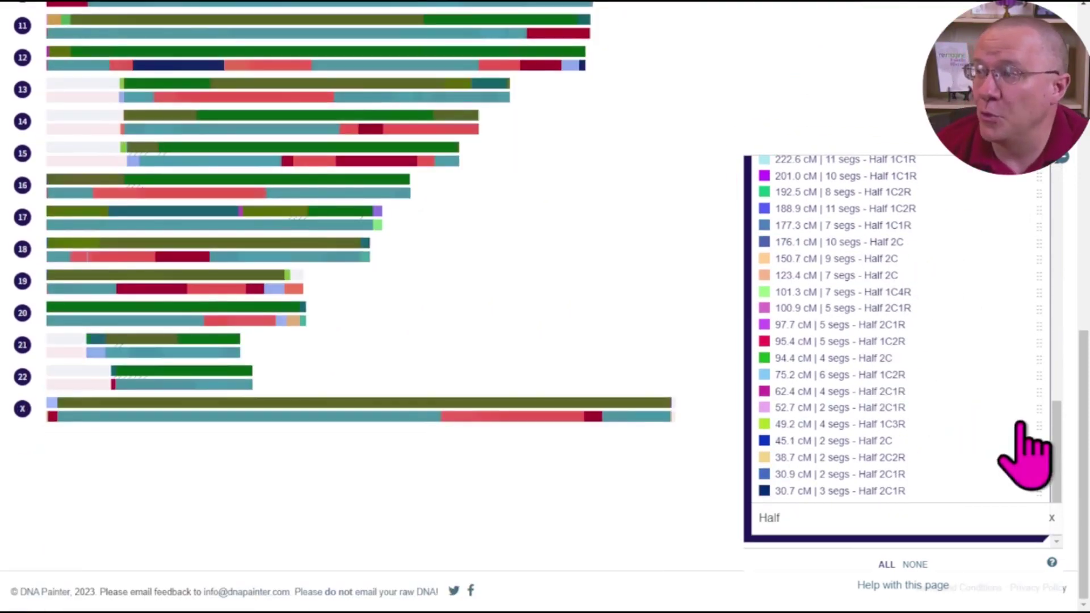
pyautogui.moveTo(1060, 449); pyautogui.dragTo(1061, 397)
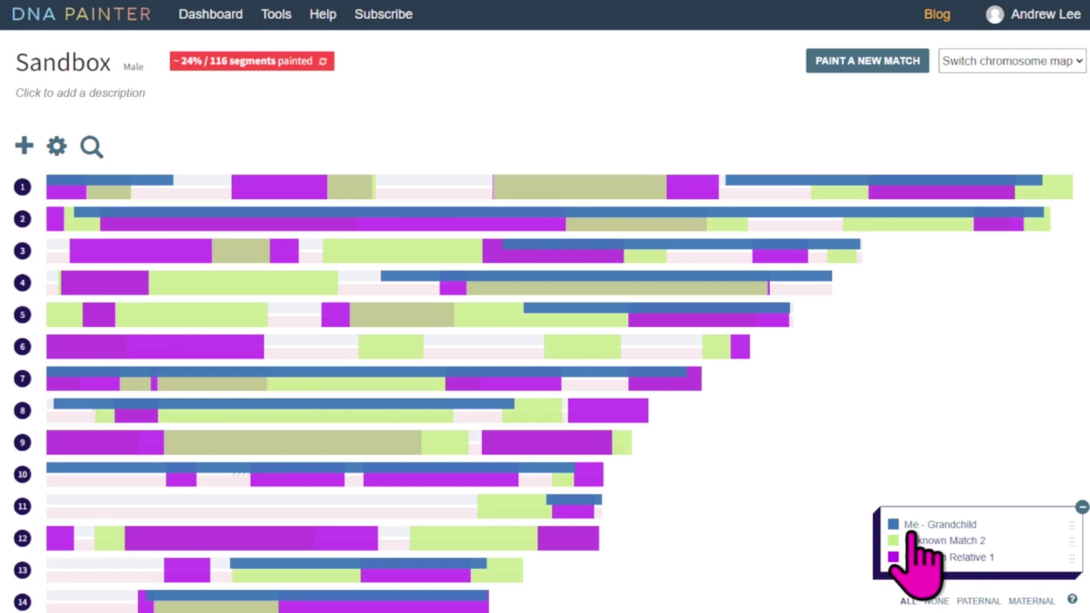
# Step: Examine how the Grandchild, Unknown Match 2 and Unknown Relative 1 segments are distributed across the Sandbox map's chromosomes
pyautogui.moveTo(554, 183)
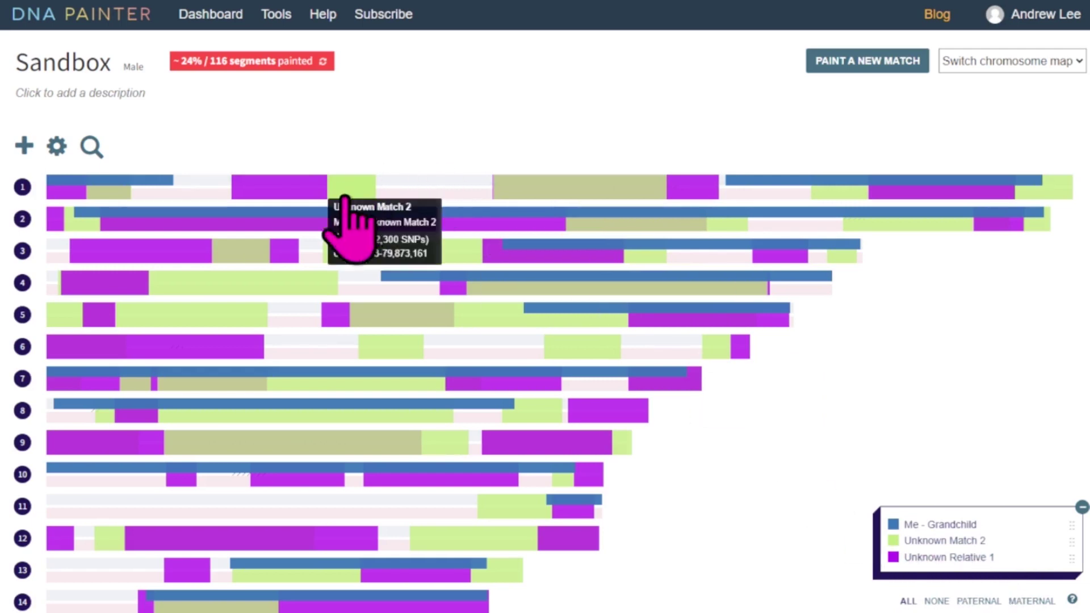
pyautogui.scroll(-2, 824, 352)
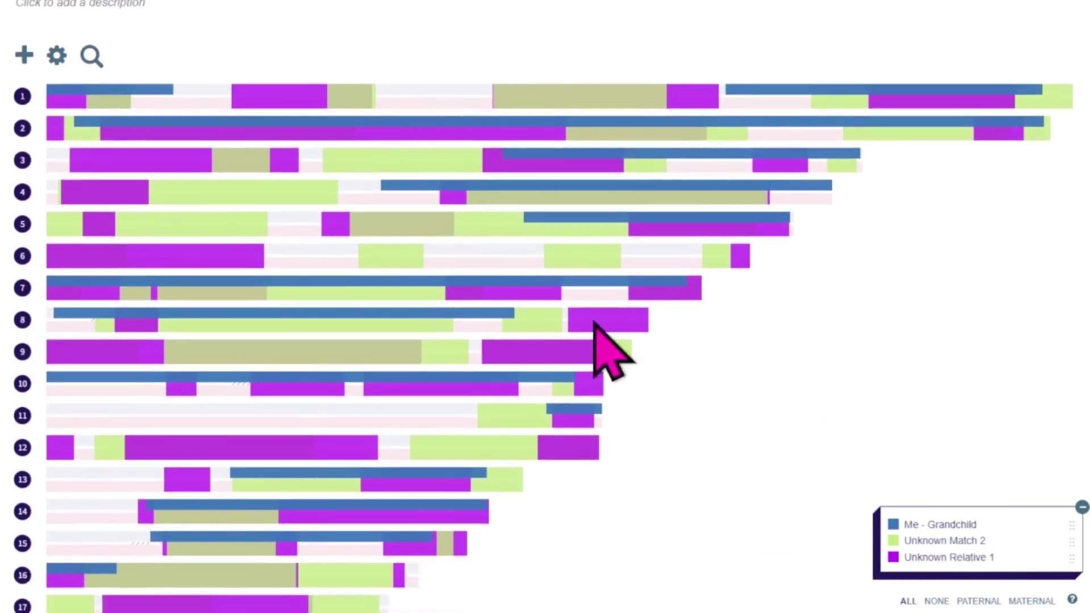
pyautogui.moveTo(639, 365)
pyautogui.scroll(-4, 750, 531)
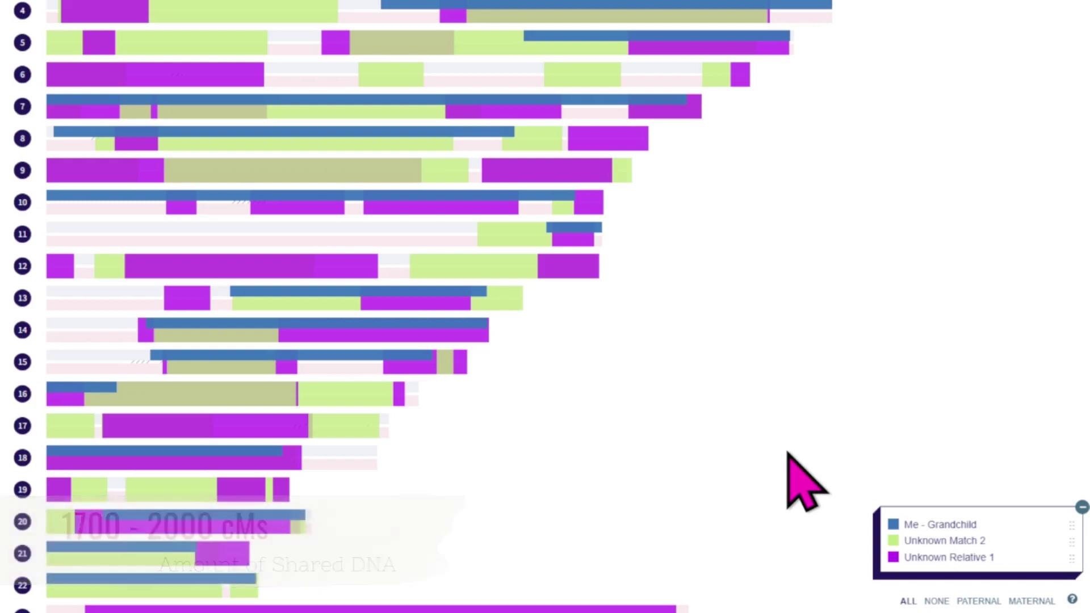
pyautogui.scroll(1, 791, 462)
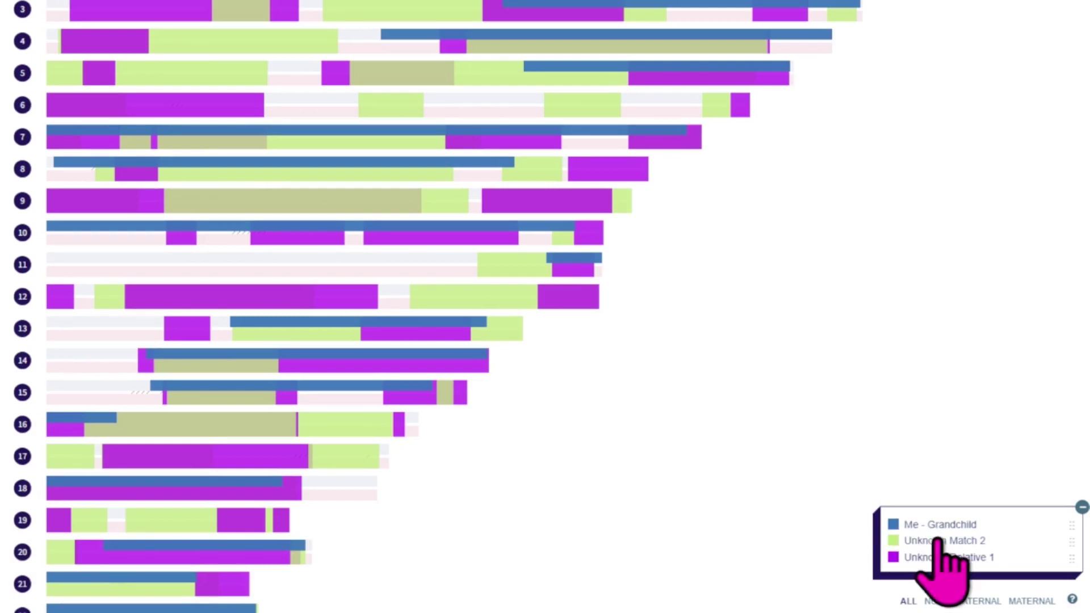
# Step: Toggle the visibility of Unknown Match 2 and Unknown Relative 1 on the Sandbox map to compare the segment patterns
pyautogui.click(909, 541)
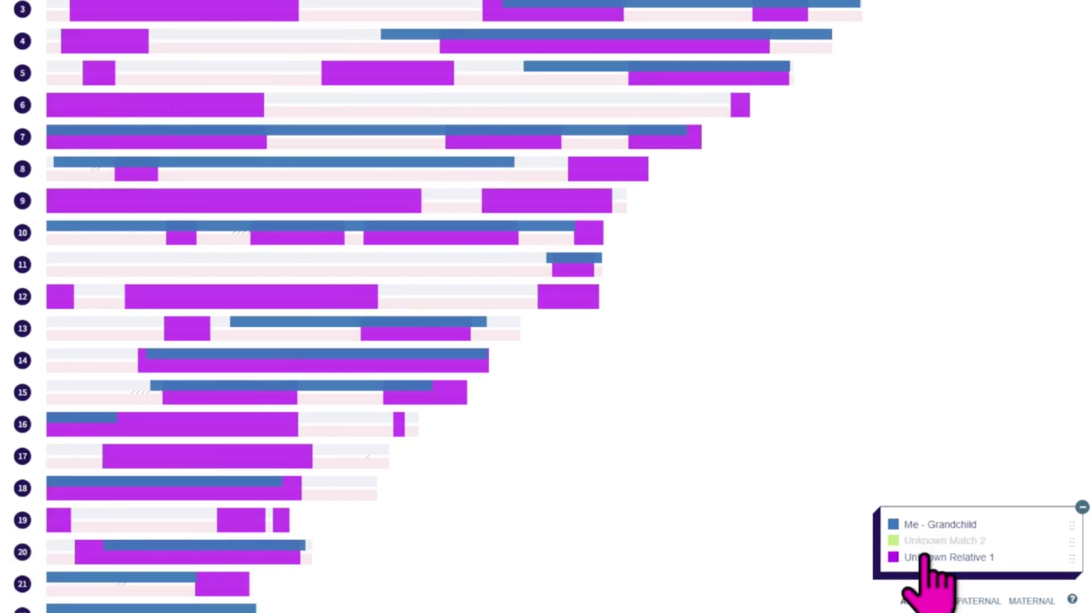
pyautogui.click(893, 558)
pyautogui.click(940, 545)
pyautogui.scroll(5, 723, 406)
pyautogui.scroll(-1, 723, 406)
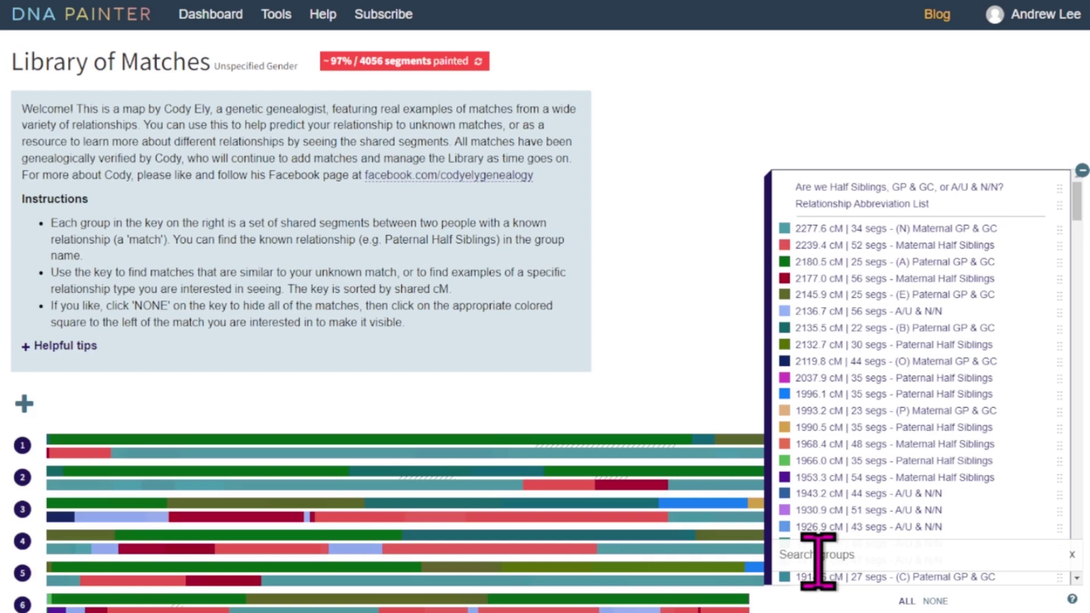
# Step: Hide all matches in the Library of Matches and filter the key's groups by Paternal GP
pyautogui.click(942, 603)
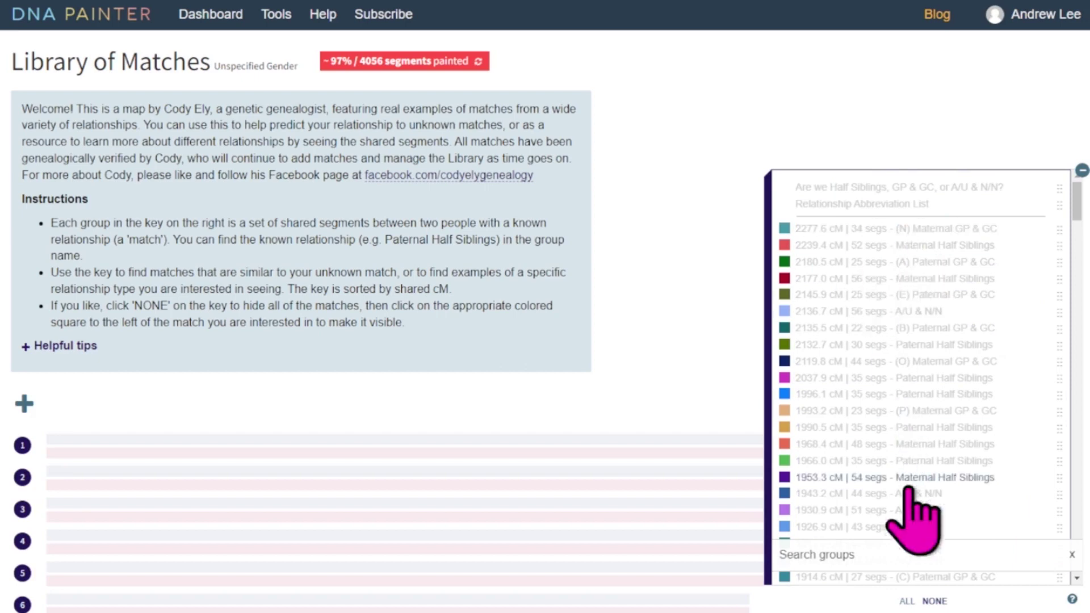
pyautogui.click(888, 553)
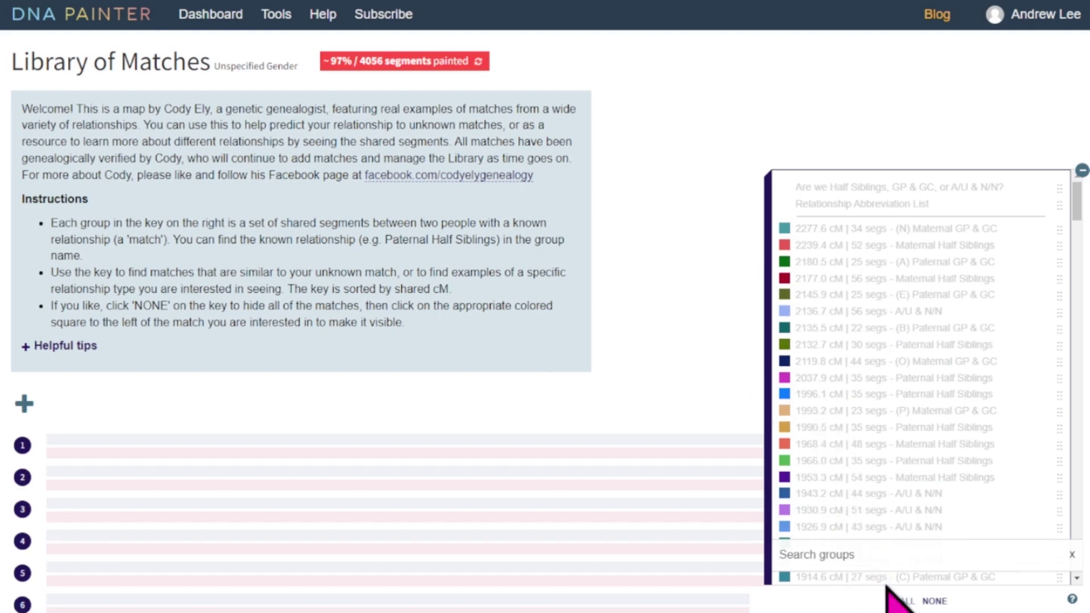
pyautogui.click(878, 549)
pyautogui.write('Patern')
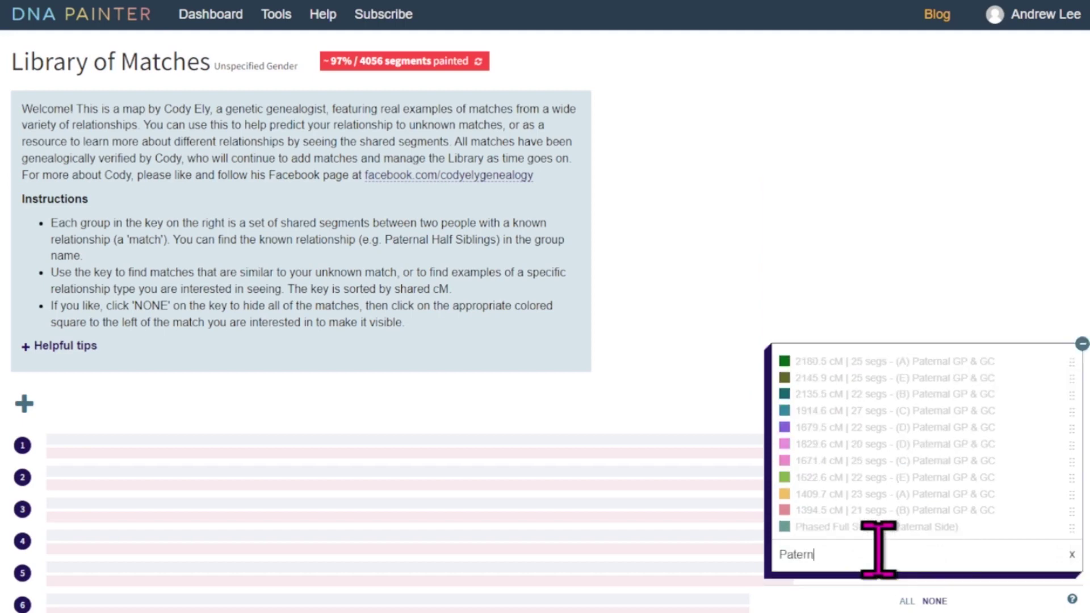
pyautogui.write('al GP')
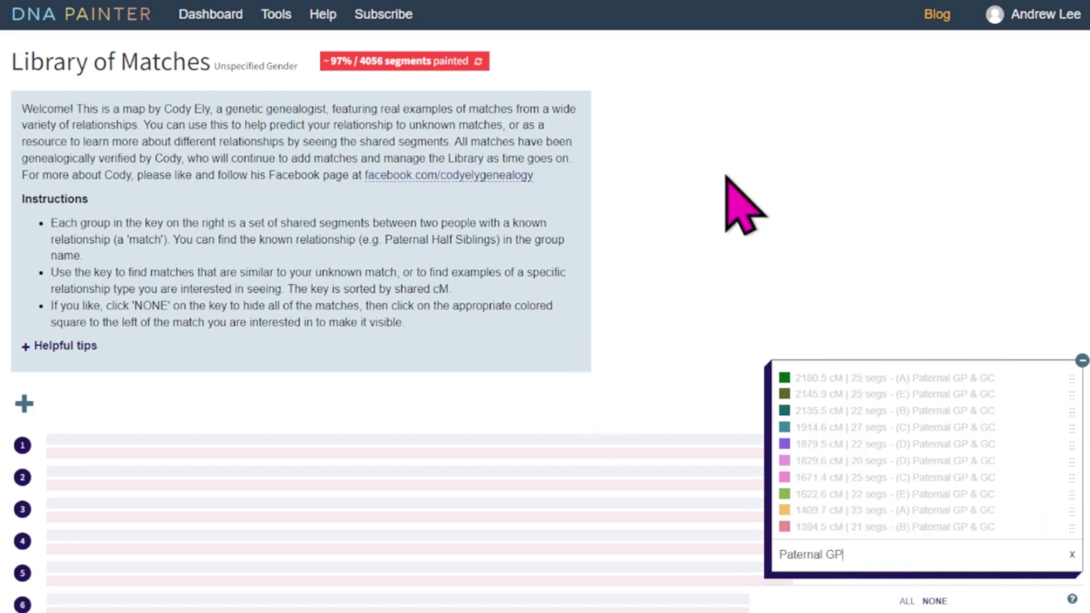
# Step: Show only the 2180.5 cM (A) Paternal GP & GC match and examine its segments across all chromosomes
pyautogui.scroll(-5, 728, 182)
pyautogui.scroll(-1, 727, 177)
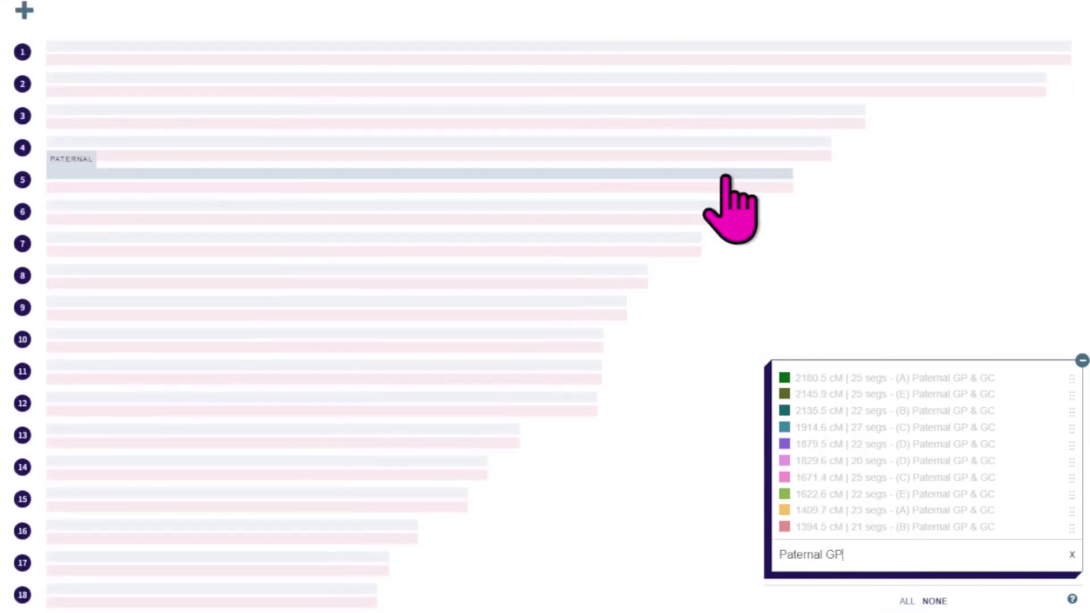
pyautogui.moveTo(786, 380)
pyautogui.click(787, 379)
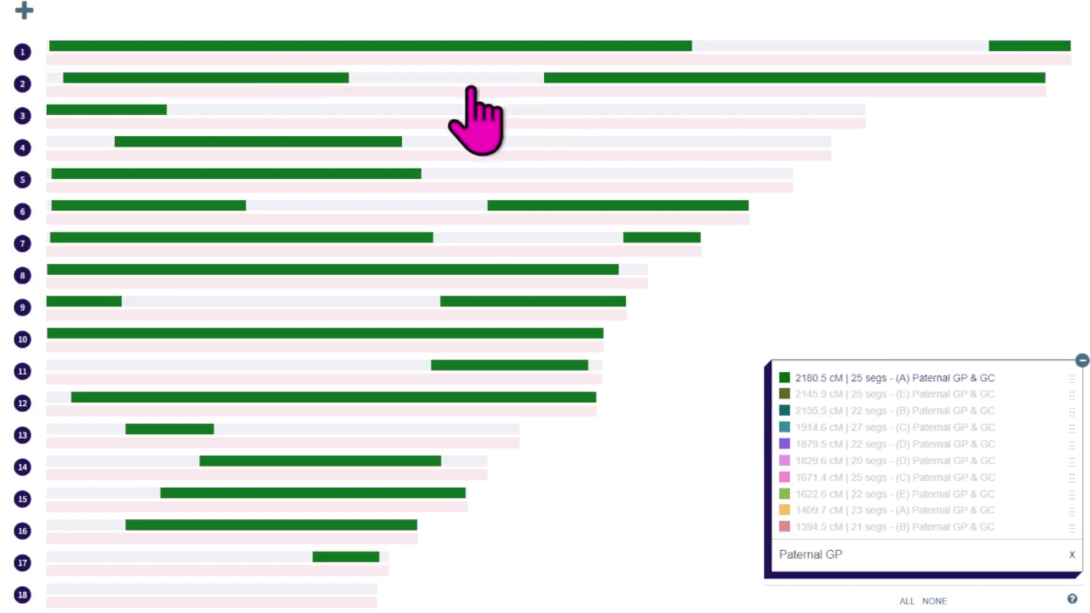
pyautogui.moveTo(803, 84)
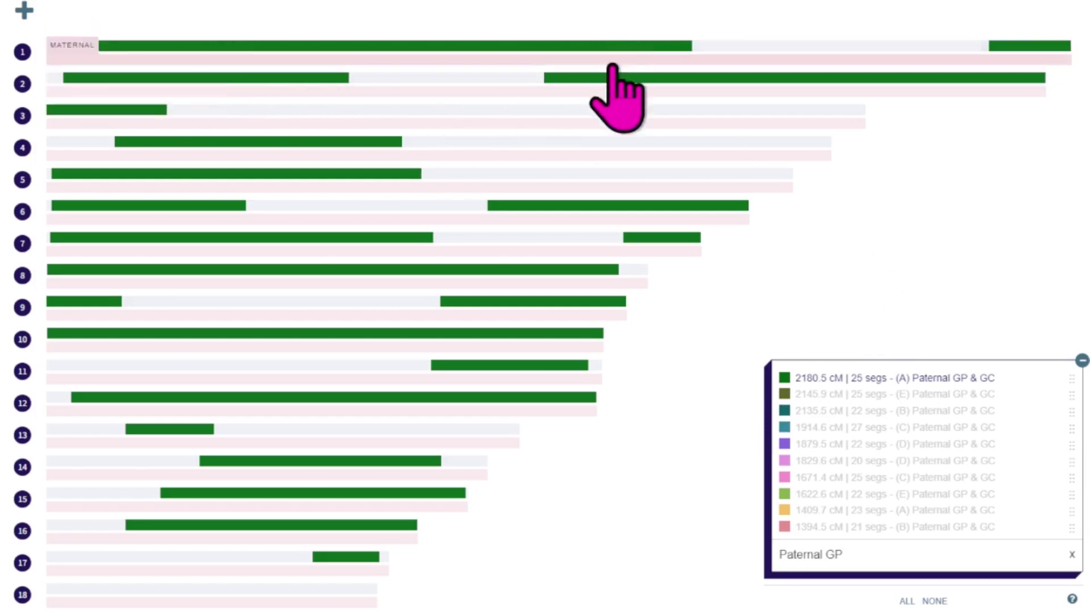
pyautogui.moveTo(239, 419)
pyautogui.moveTo(328, 337)
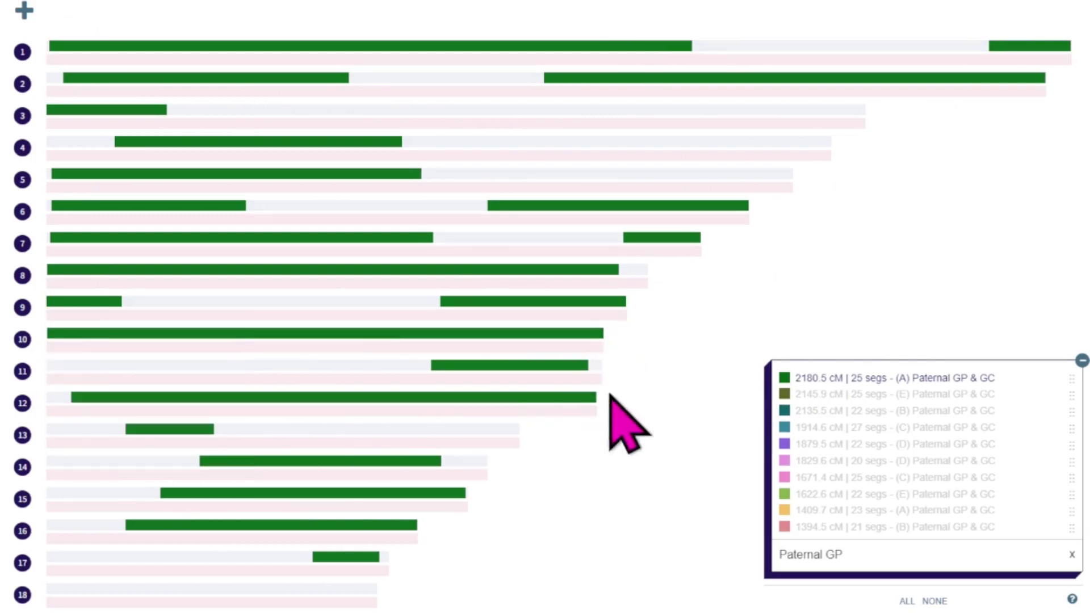
pyautogui.scroll(-2, 584, 504)
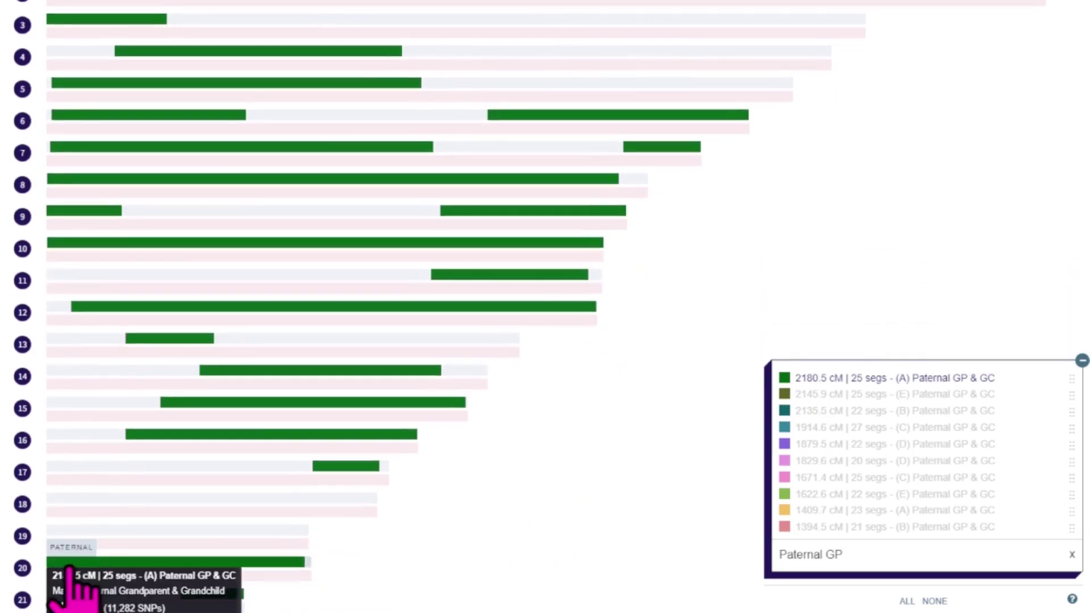
pyautogui.scroll(-4, 449, 569)
pyautogui.scroll(5, 455, 550)
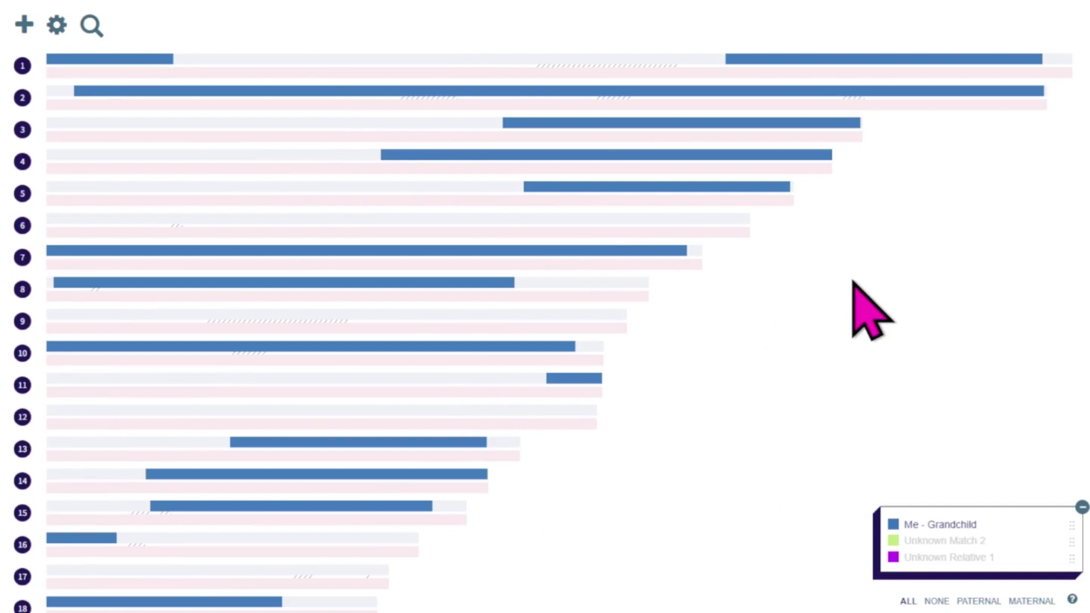
# Step: Examine the Grandchild segments on the Sandbox map for comparison with the paternal grandparent example
pyautogui.moveTo(156, 67)
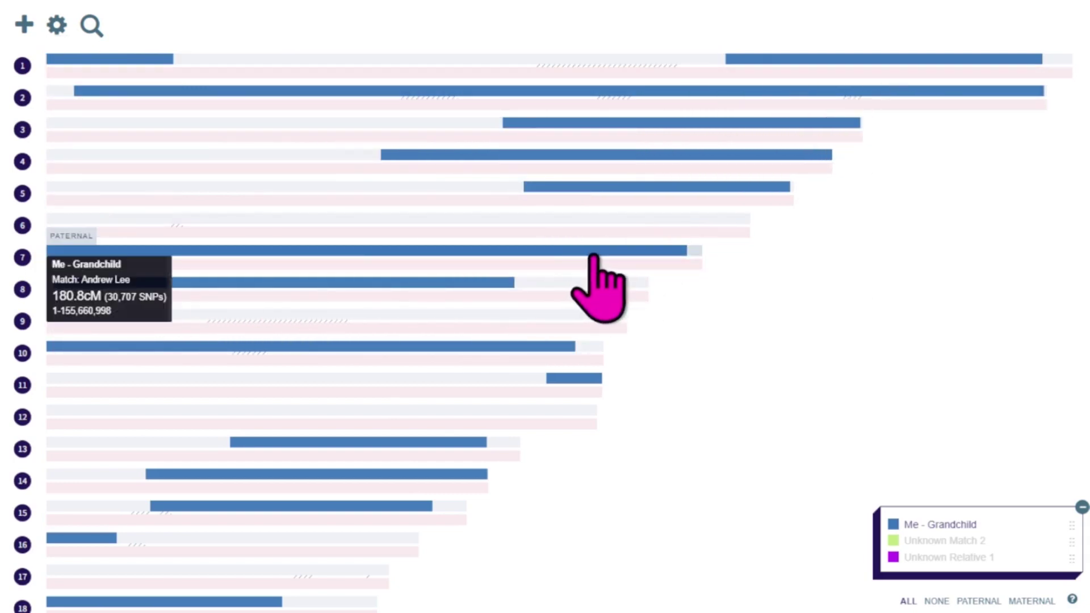
pyautogui.scroll(-3, 704, 298)
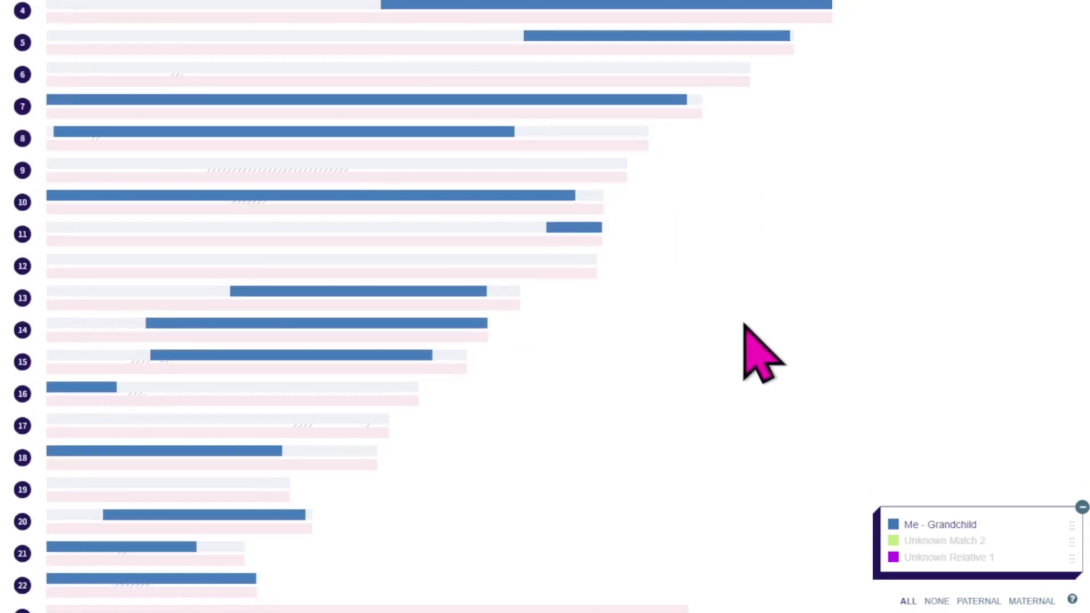
pyautogui.scroll(-1, 744, 326)
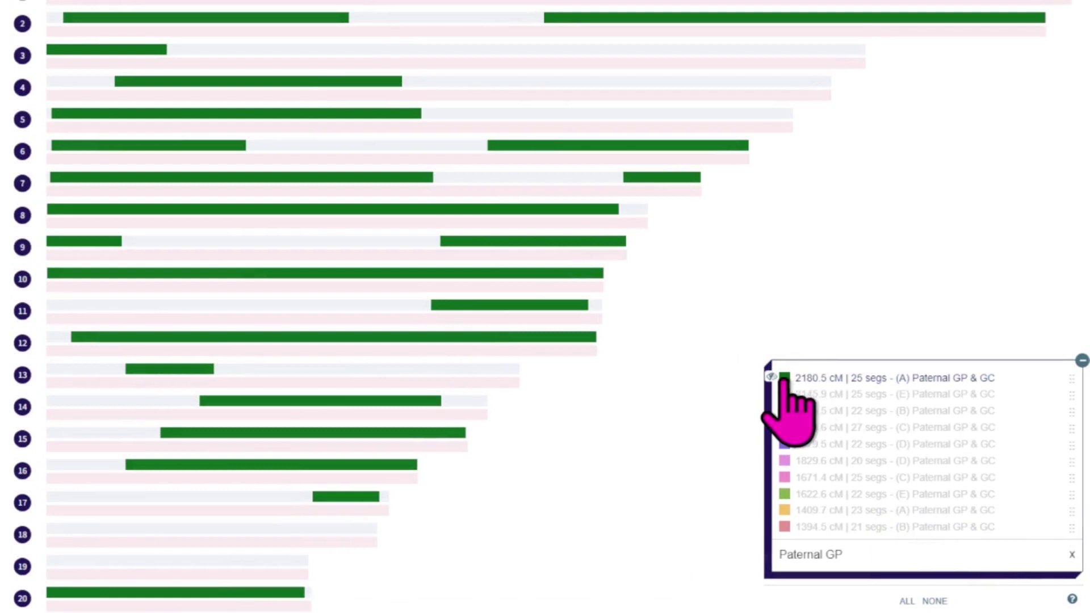
# Step: Replace the 2180.5 cM match with the 2145.9 cM (E) Paternal GP & GC match and compare it with the Sandbox Grandchild segments
pyautogui.click(786, 378)
pyautogui.click(785, 395)
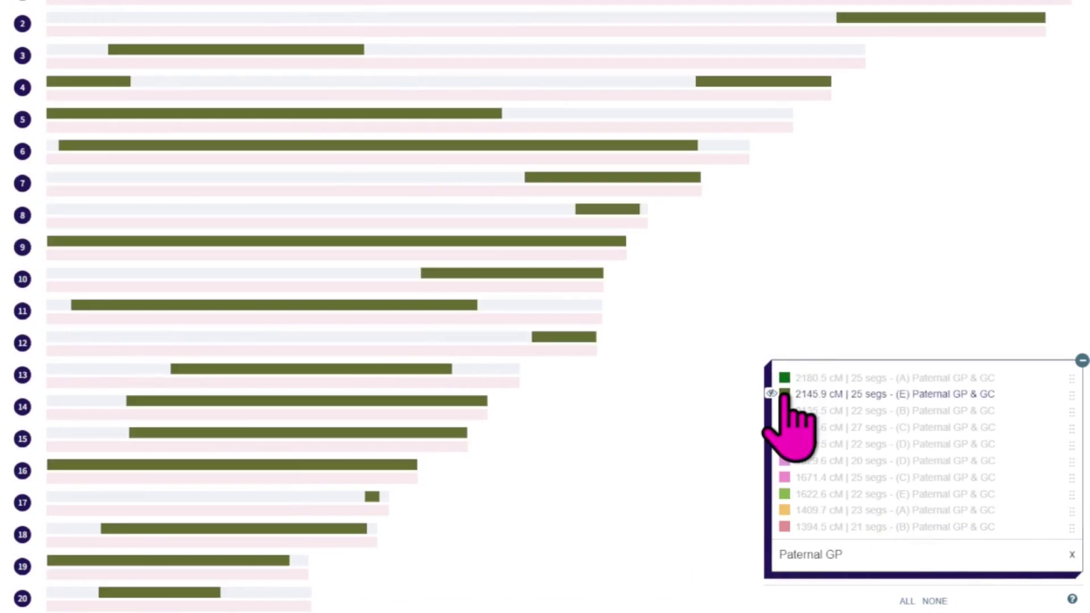
pyautogui.scroll(1, 665, 492)
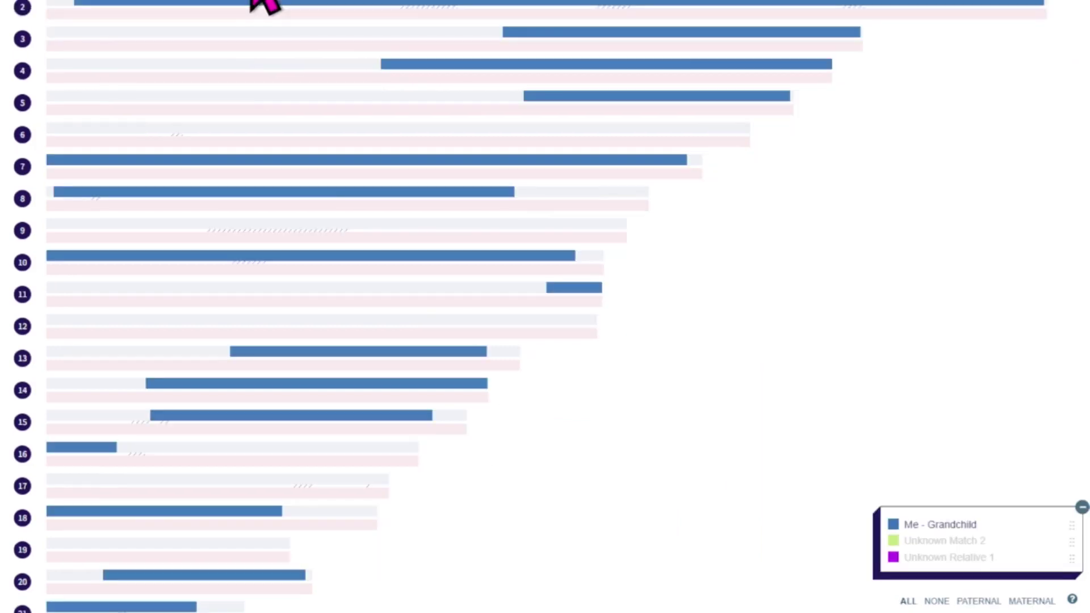
pyautogui.scroll(3, 710, 401)
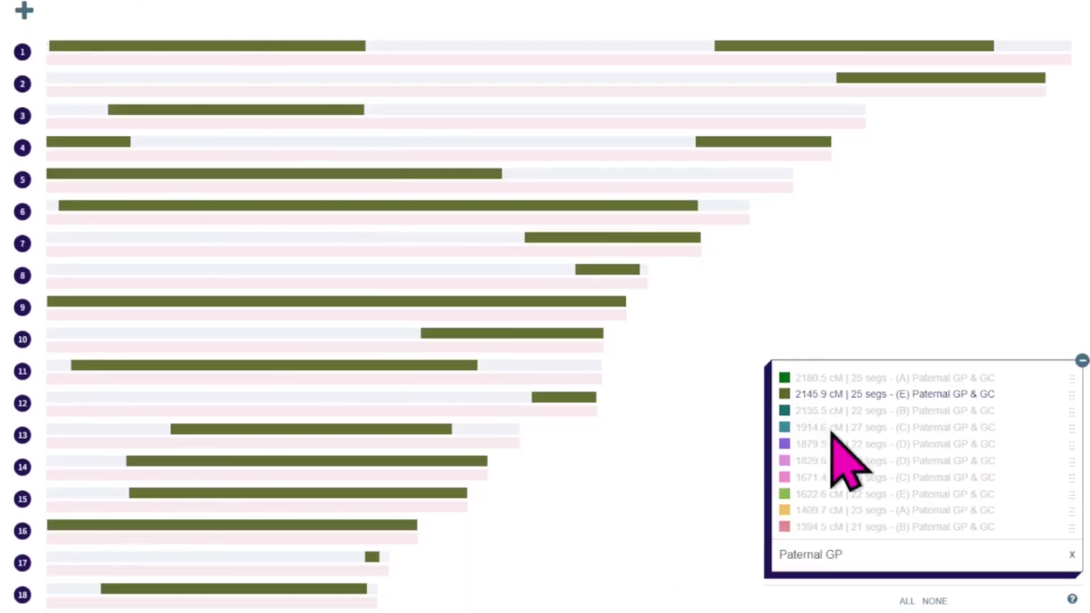
# Step: Display the 2135.5 cM (B), 1914.6 cM (C) and 1879.5 cM (D) Paternal GP & GC matches one at a time
pyautogui.click(784, 406)
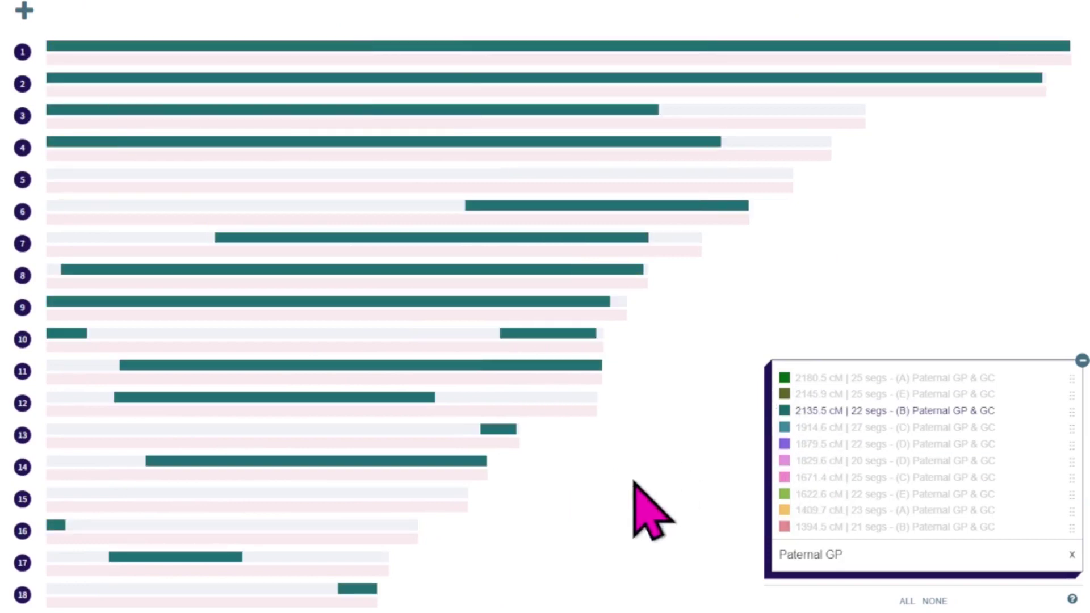
pyautogui.click(785, 427)
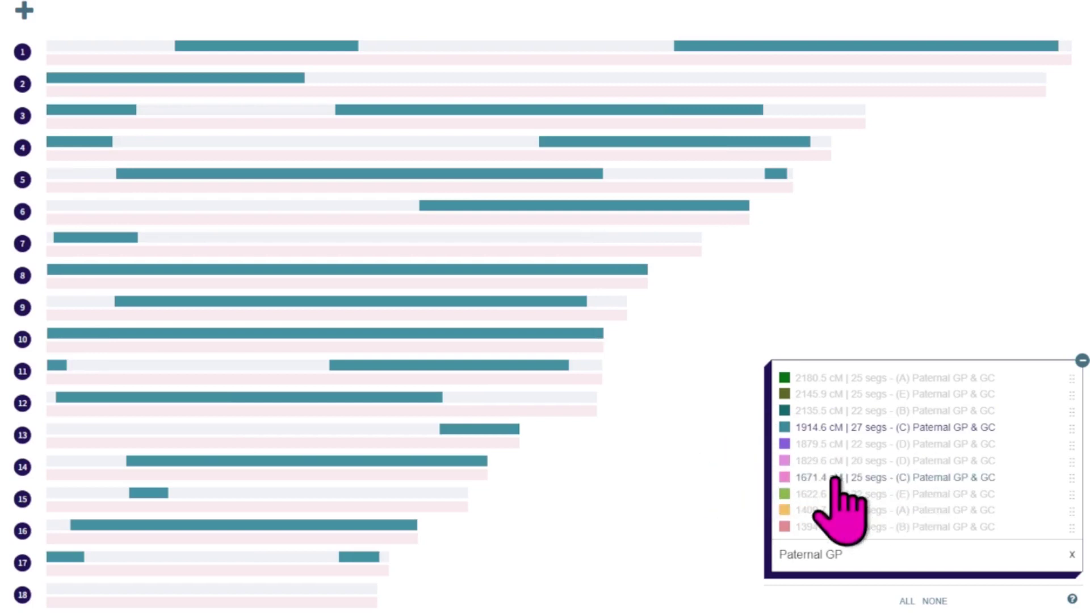
pyautogui.click(786, 444)
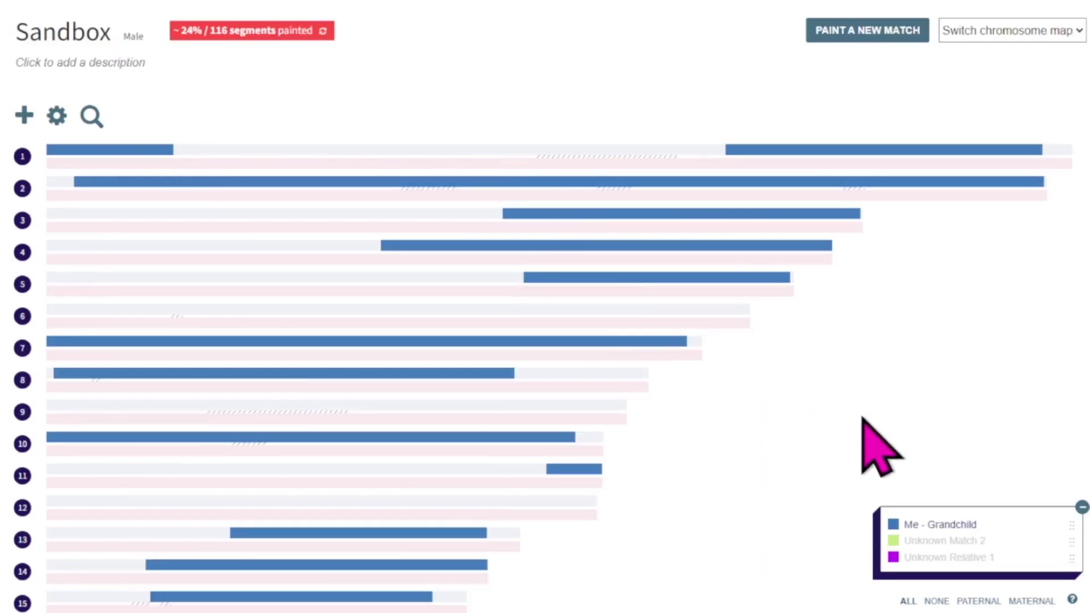
# Step: On the Sandbox map, hide the Grandchild segments and show Unknown Match 2 instead
pyautogui.scroll(-2, 852, 442)
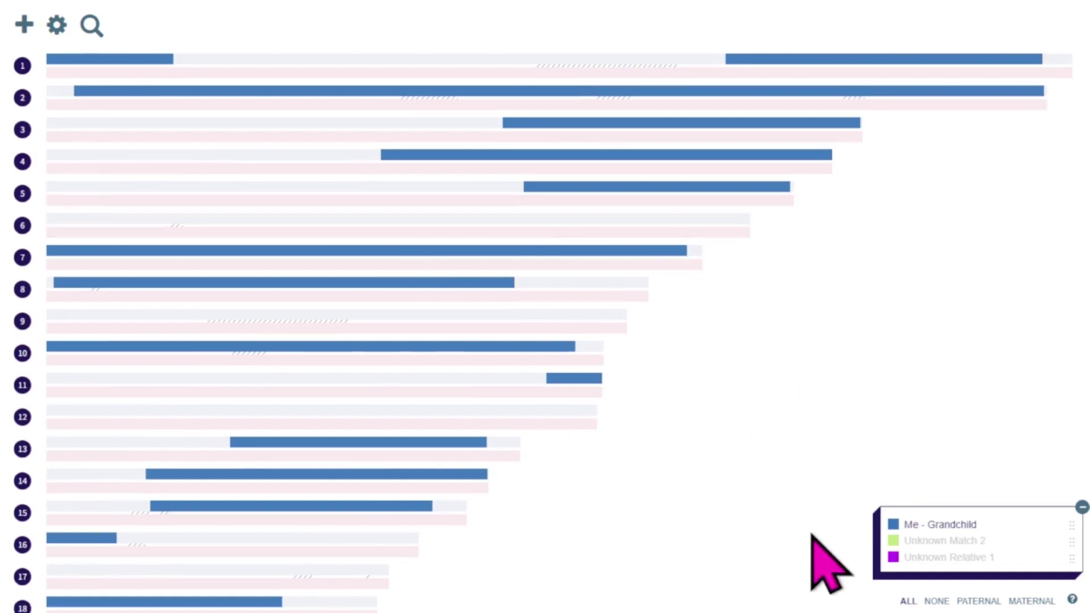
pyautogui.click(908, 525)
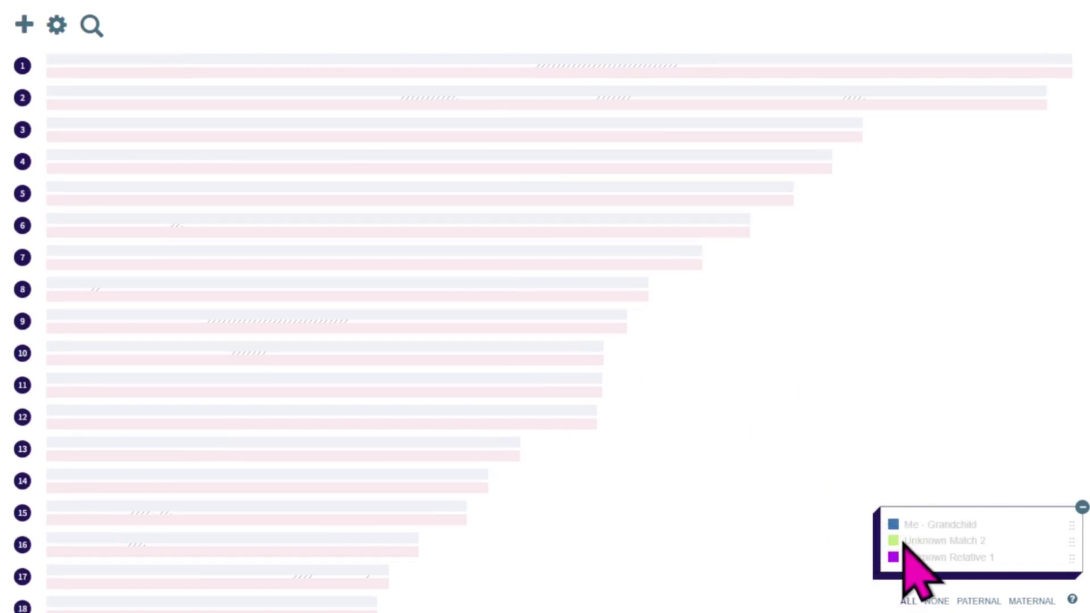
pyautogui.click(903, 541)
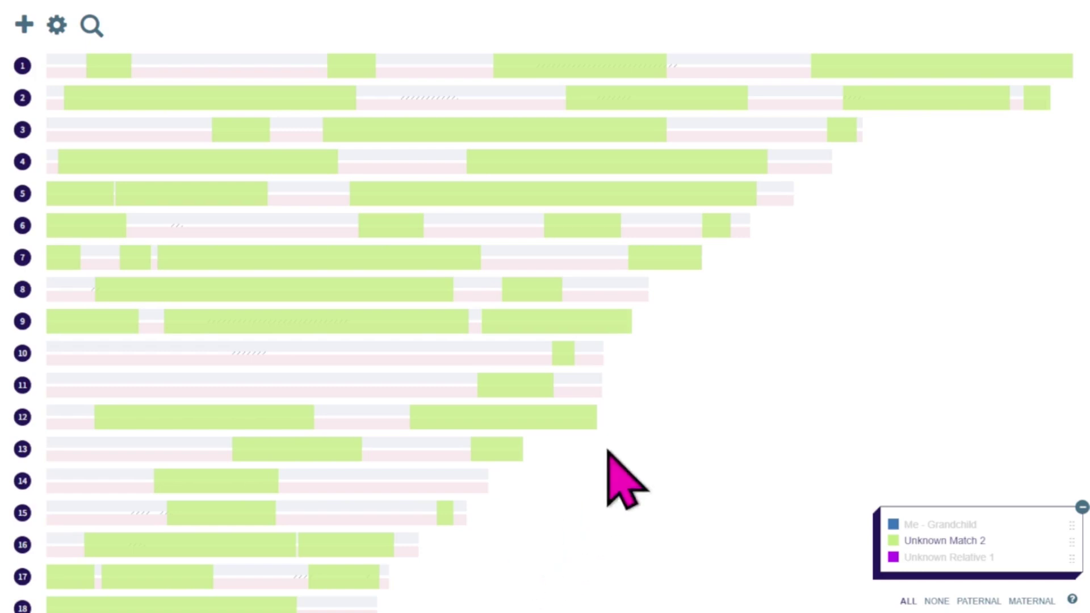
# Step: Examine the lengths and breaks of Unknown Match 2's segments from chromosome 1 through chromosome 22
pyautogui.moveTo(248, 276)
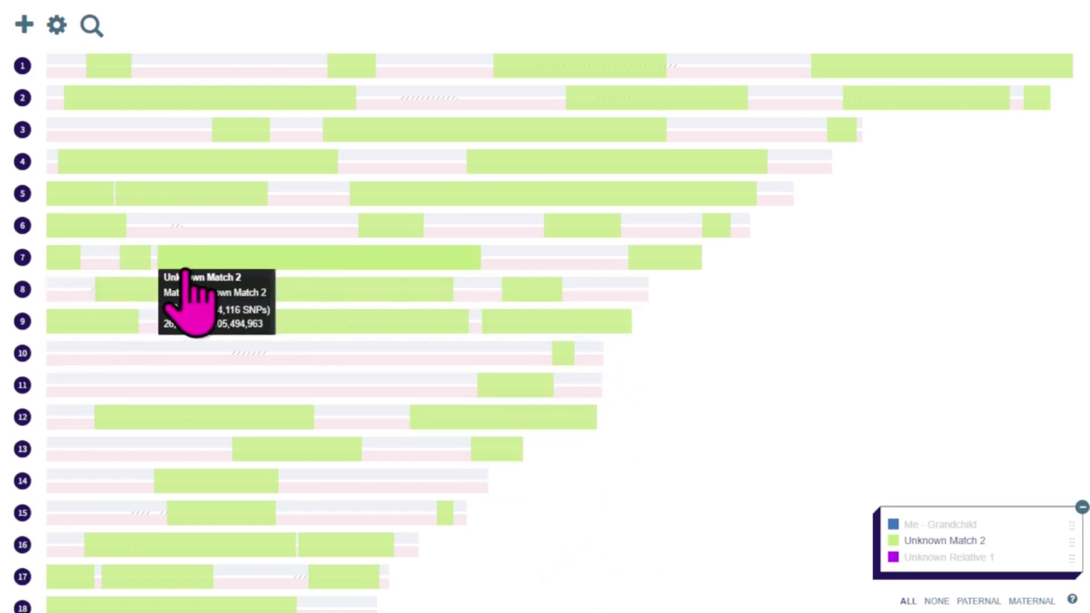
pyautogui.moveTo(348, 76)
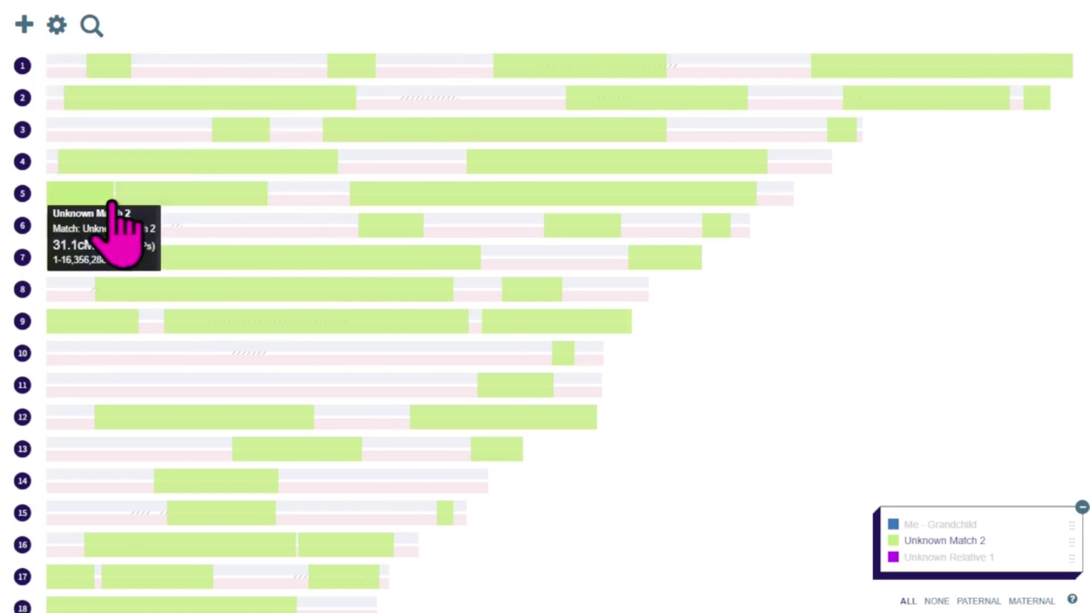
pyautogui.moveTo(680, 279)
pyautogui.scroll(-2, 680, 280)
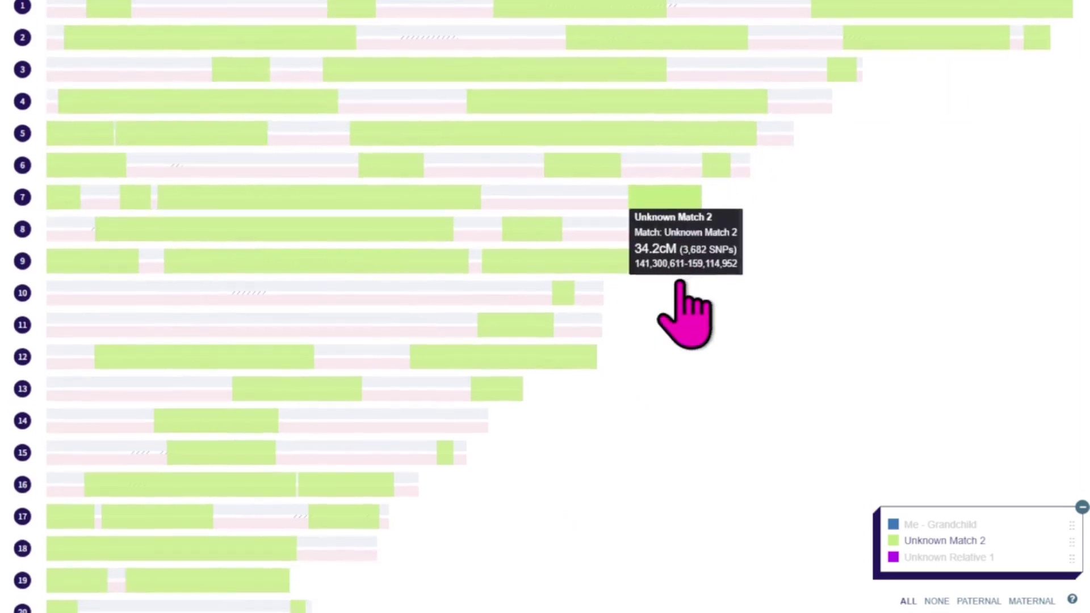
pyautogui.scroll(-3, 774, 282)
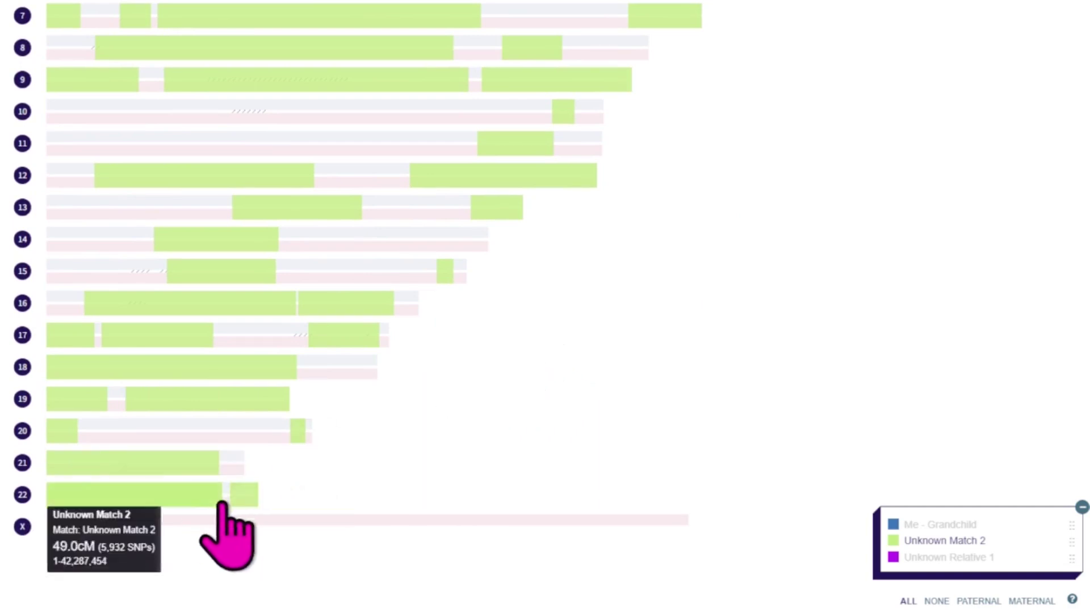
pyautogui.scroll(2, 530, 419)
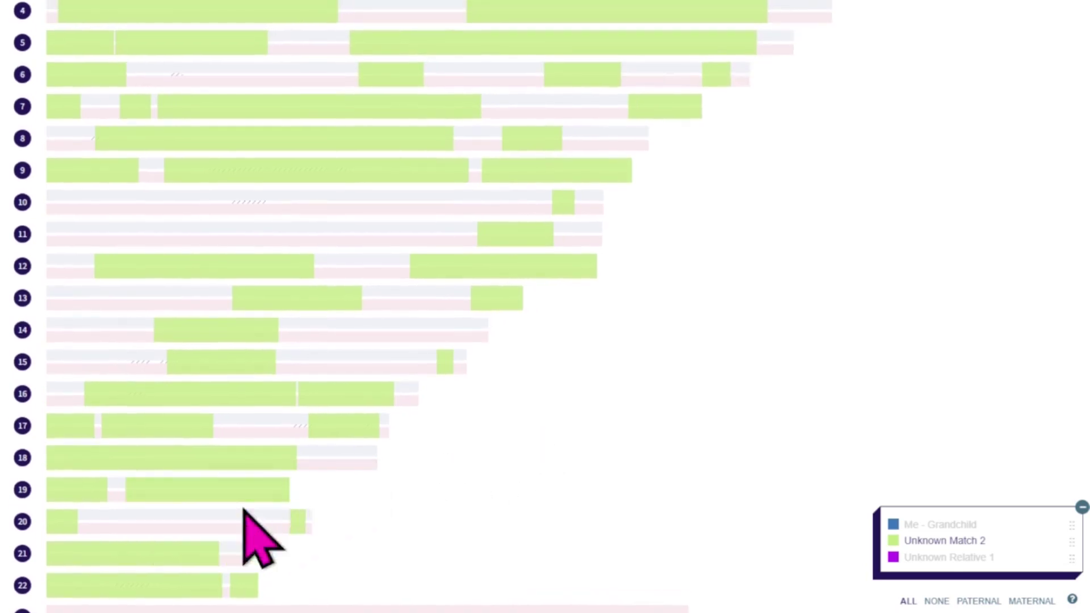
pyautogui.scroll(2, 689, 346)
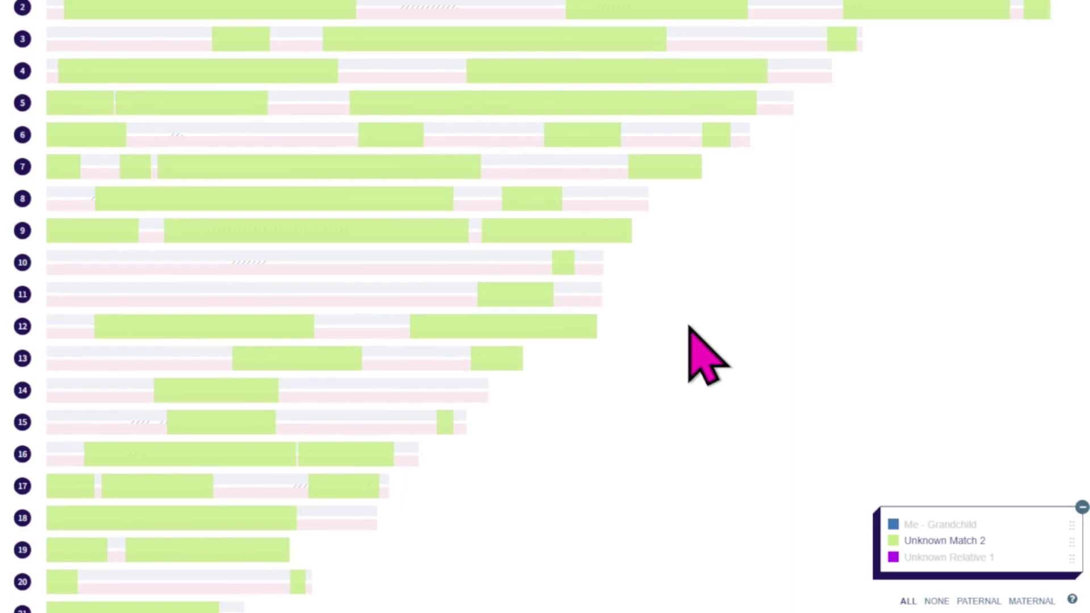
pyautogui.scroll(2, 760, 328)
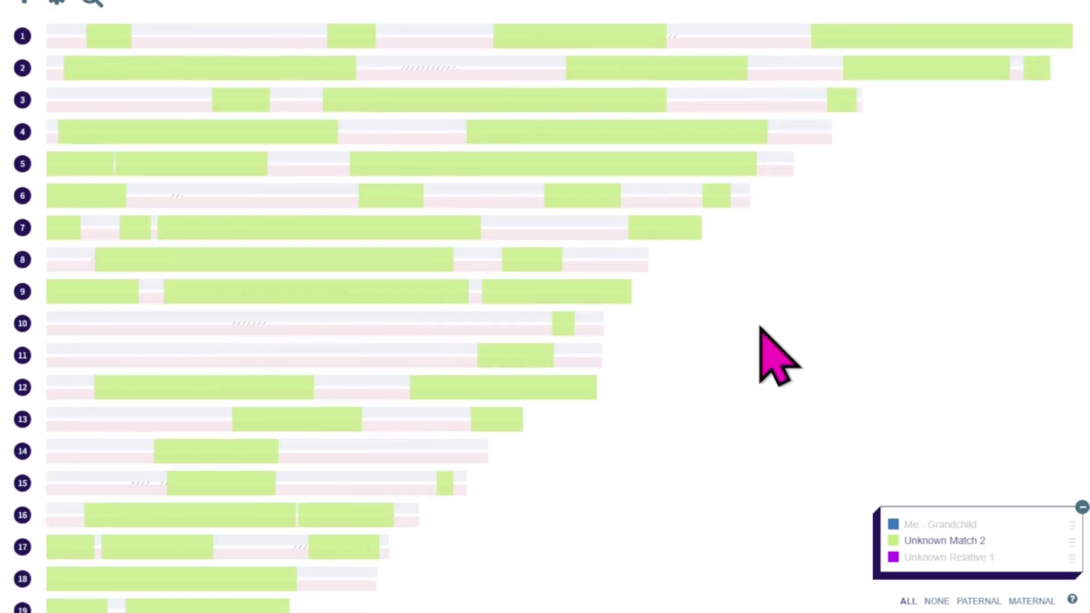
pyautogui.moveTo(350, 45)
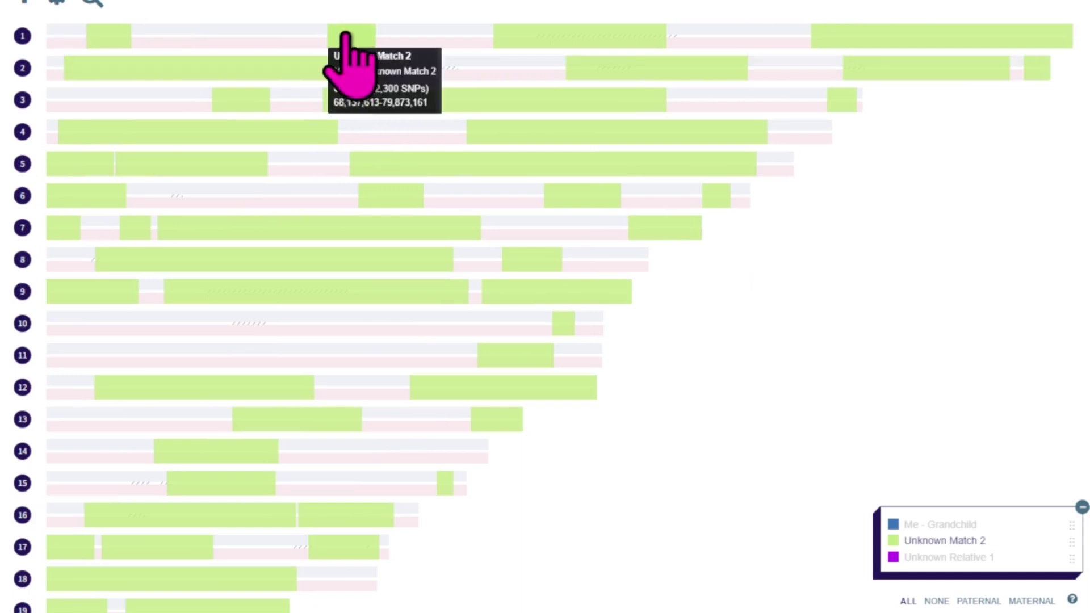
# Step: Overlay the Grandchild segments on Unknown Match 2, compare both on chromosome 1, and hide the Grandchild segments again
pyautogui.click(894, 524)
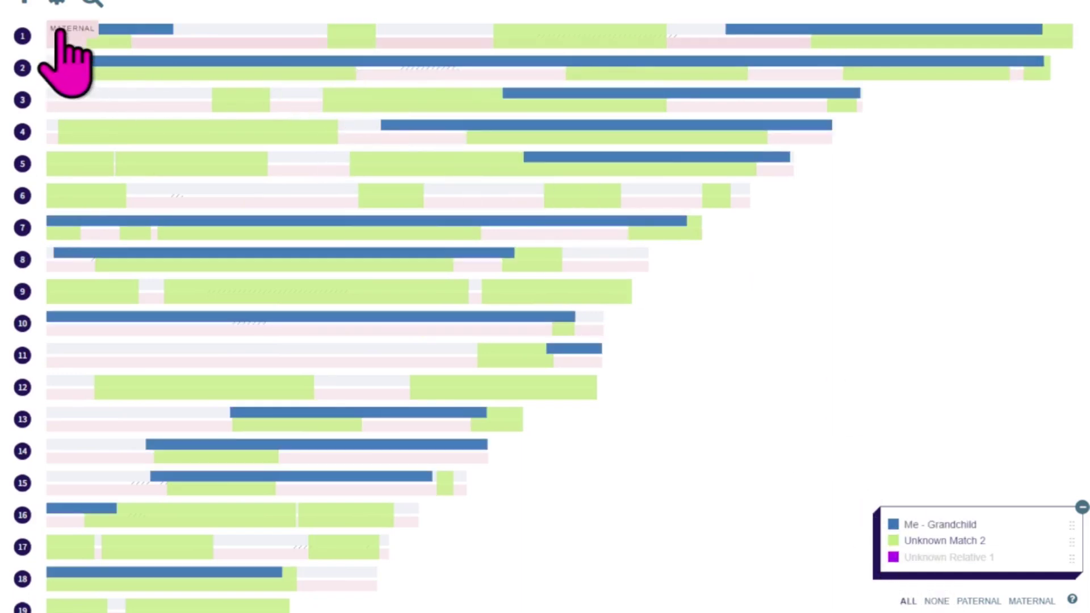
pyautogui.moveTo(145, 33)
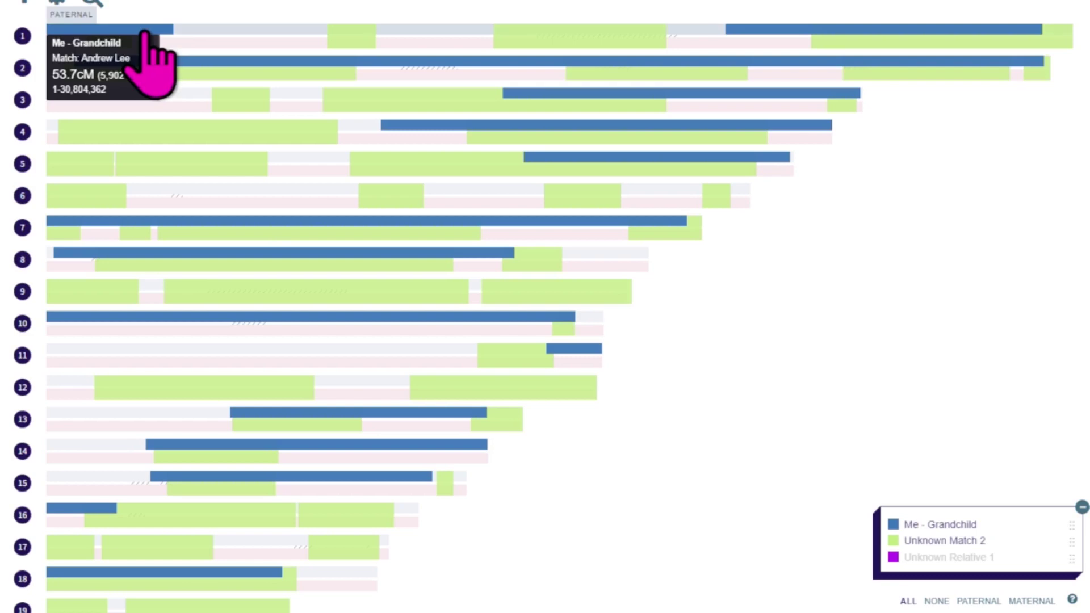
pyautogui.moveTo(761, 35)
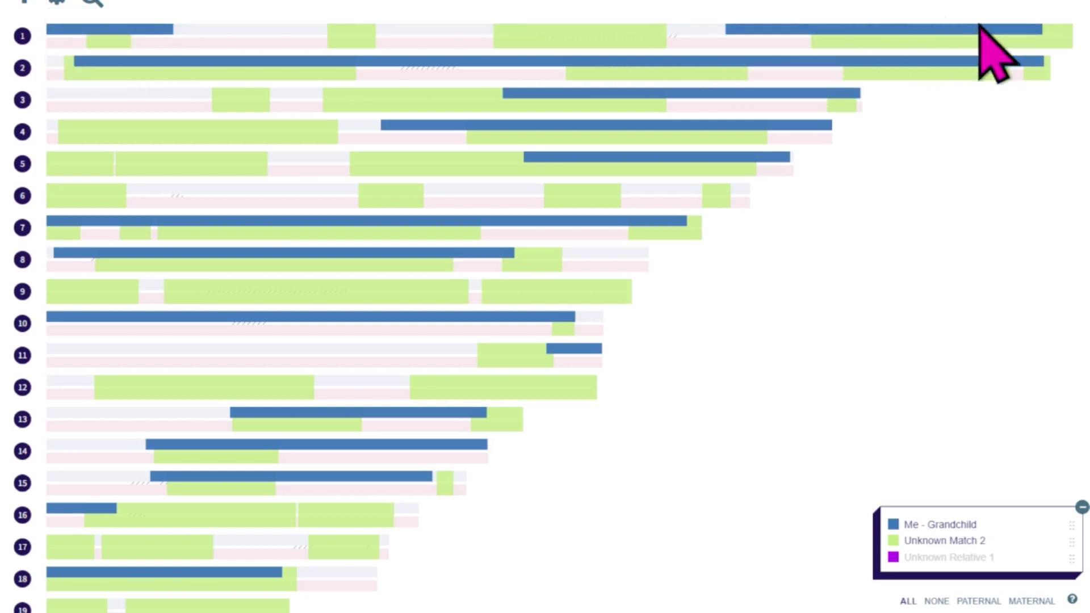
pyautogui.moveTo(1061, 36)
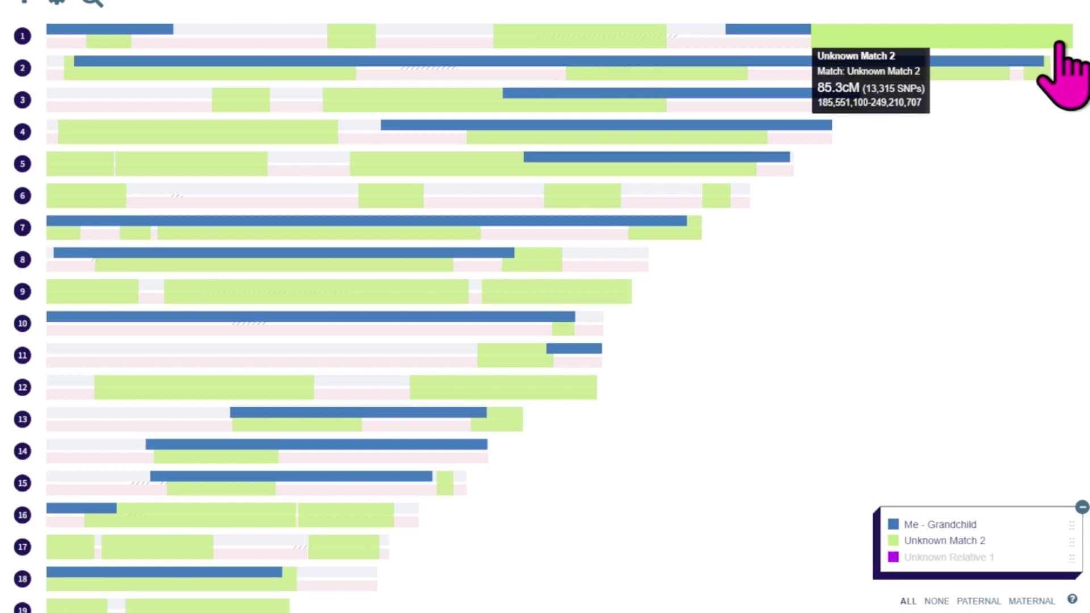
pyautogui.click(893, 525)
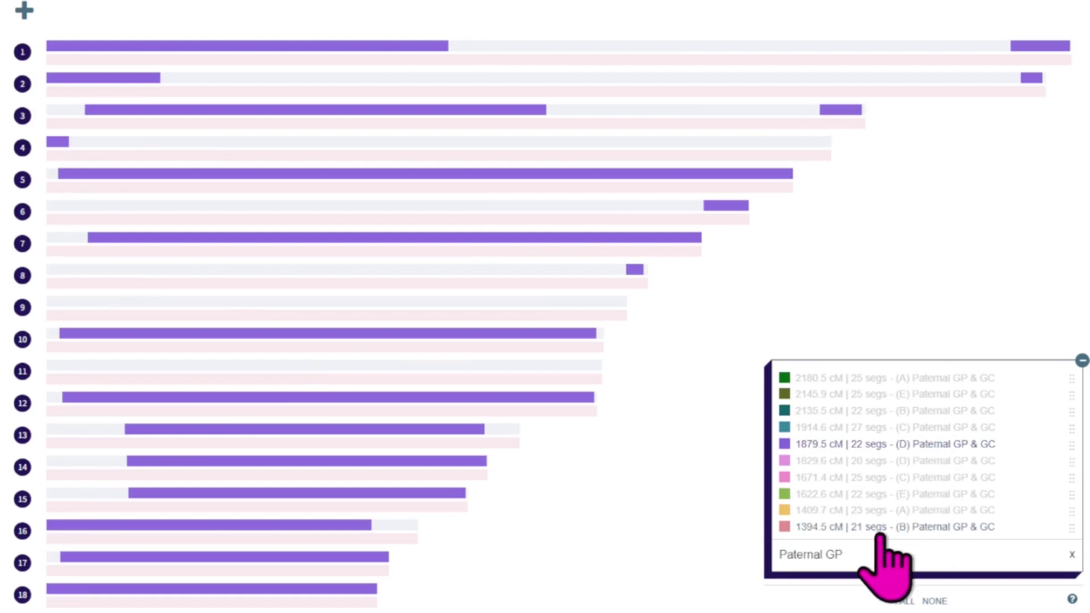
# Step: Display the 1829.6 cM (D) and 1622.6 cM (E) Paternal GP & GC matches one at a time in place of the 1879.5 cM match
pyautogui.click(959, 464)
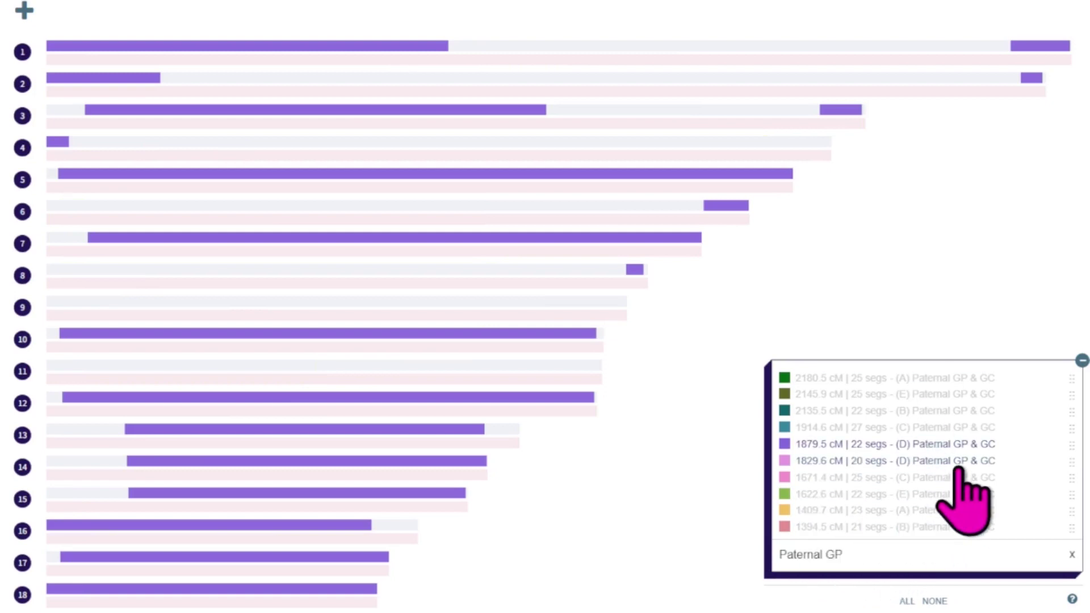
pyautogui.click(959, 465)
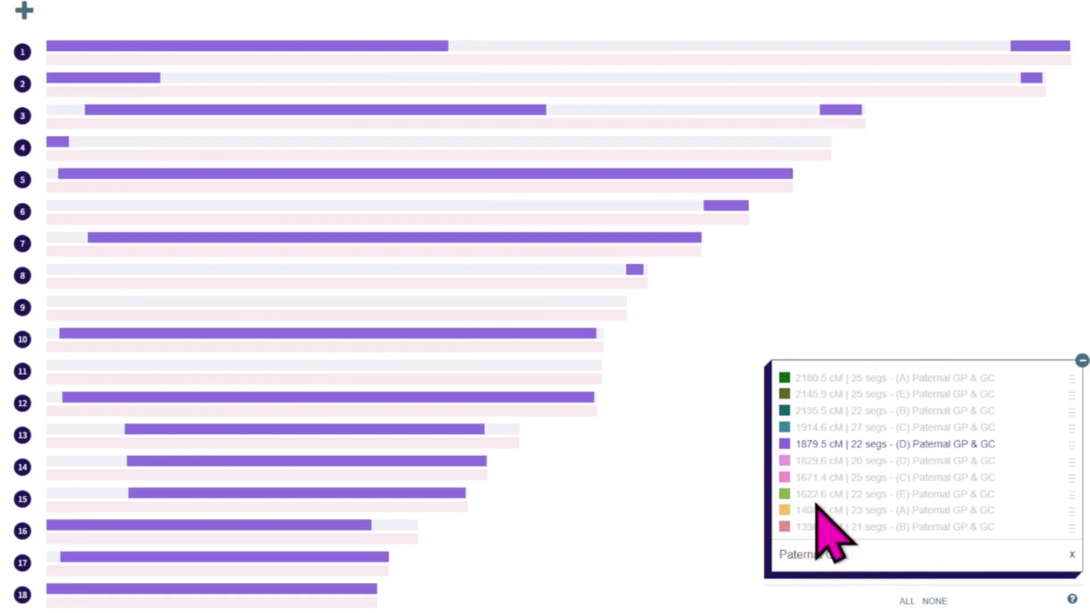
pyautogui.click(796, 461)
pyautogui.click(794, 444)
pyautogui.click(790, 495)
pyautogui.click(787, 462)
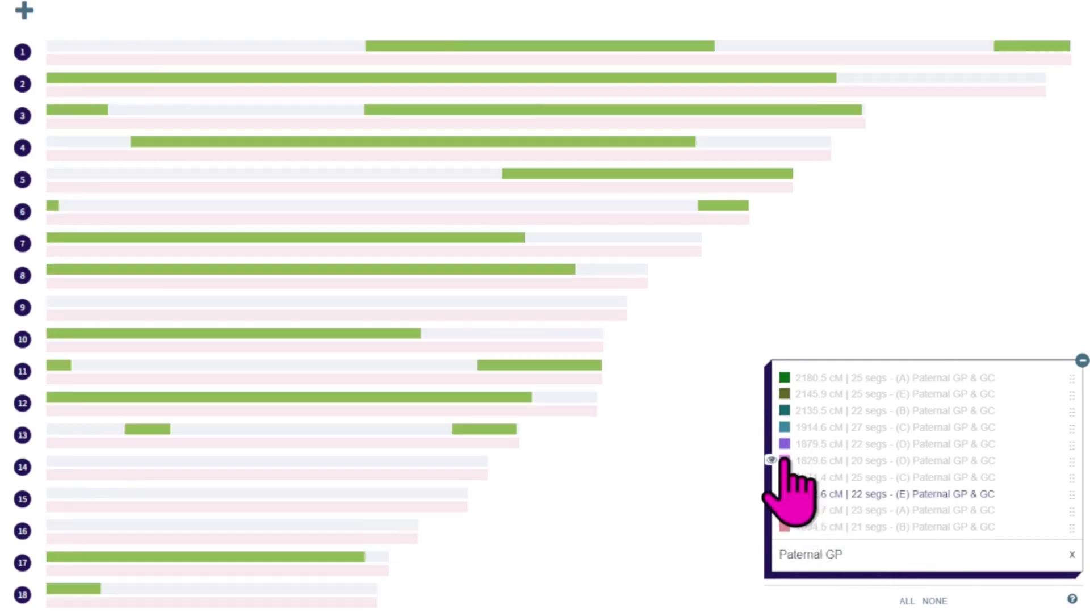
# Step: Display only the 1409.7 cM (A) Paternal GP & GC match and examine its segments down to chromosome 22
pyautogui.click(785, 511)
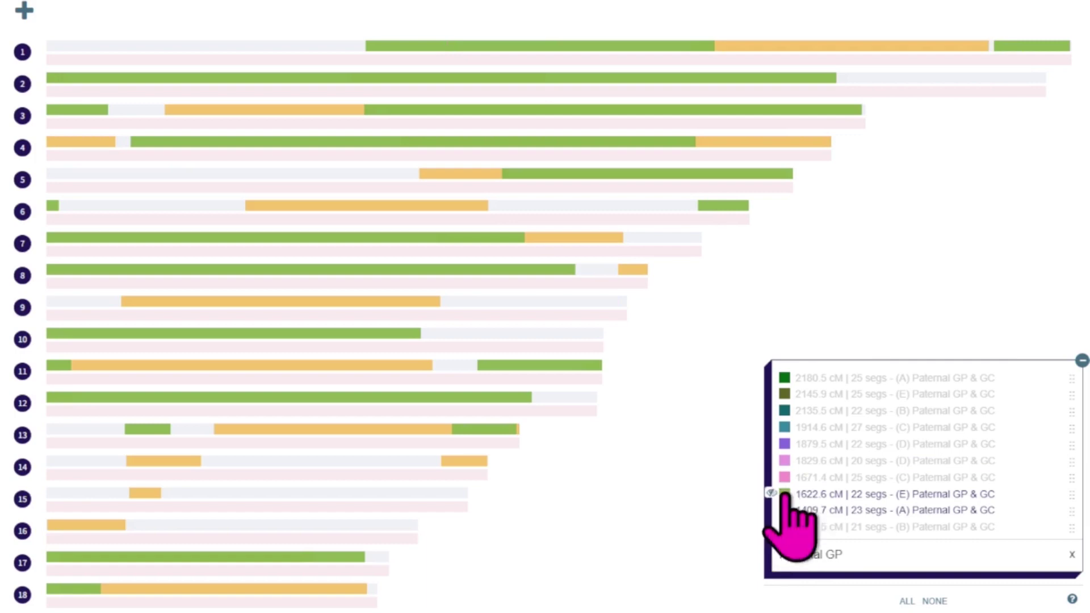
pyautogui.click(785, 495)
pyautogui.scroll(-2, 835, 284)
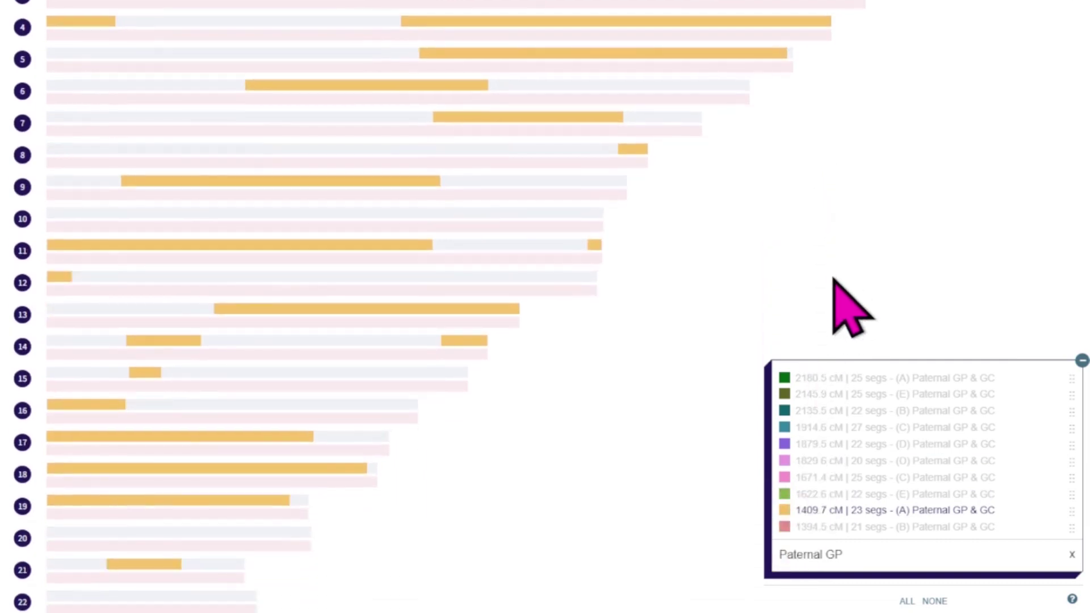
pyautogui.scroll(-2, 833, 280)
pyautogui.scroll(4, 833, 279)
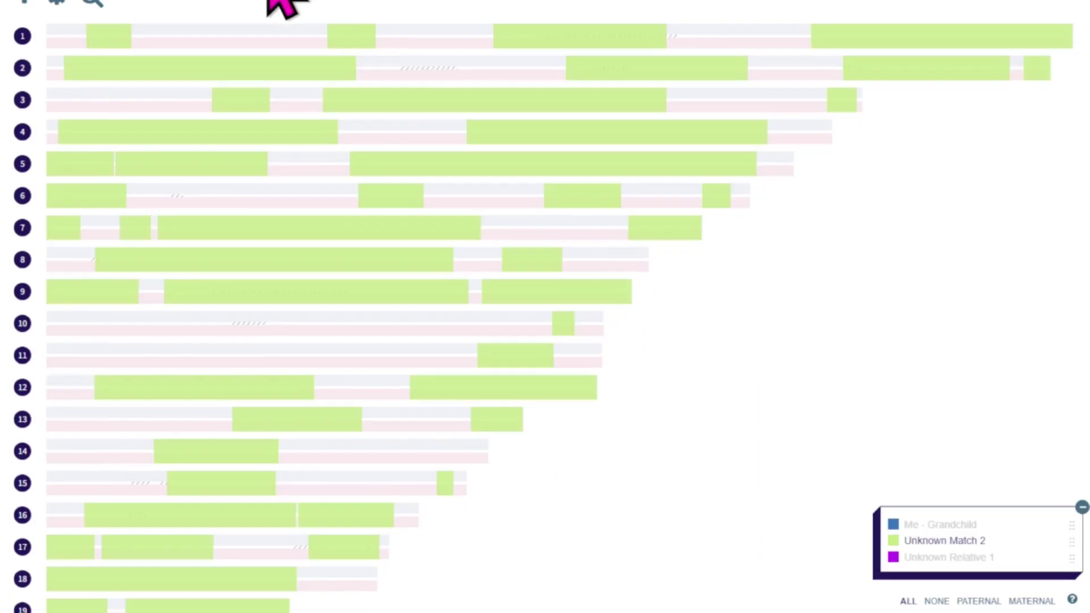
# Step: Review Unknown Match 2's segments on the Sandbox map against the Paternal GP & GC pattern
pyautogui.scroll(2, 920, 370)
pyautogui.moveTo(111, 165)
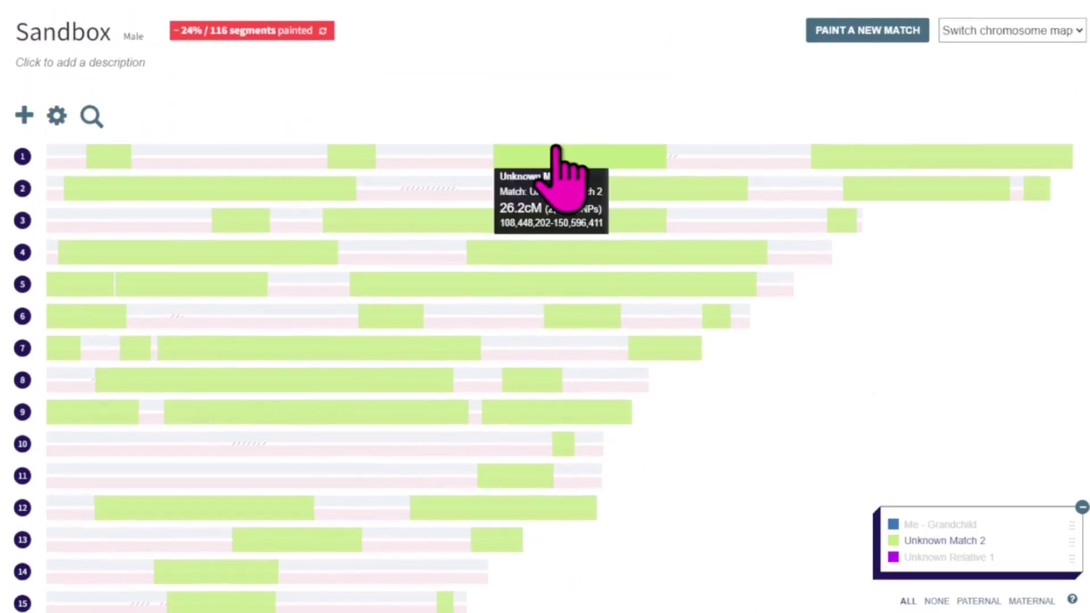
pyautogui.moveTo(400, 341)
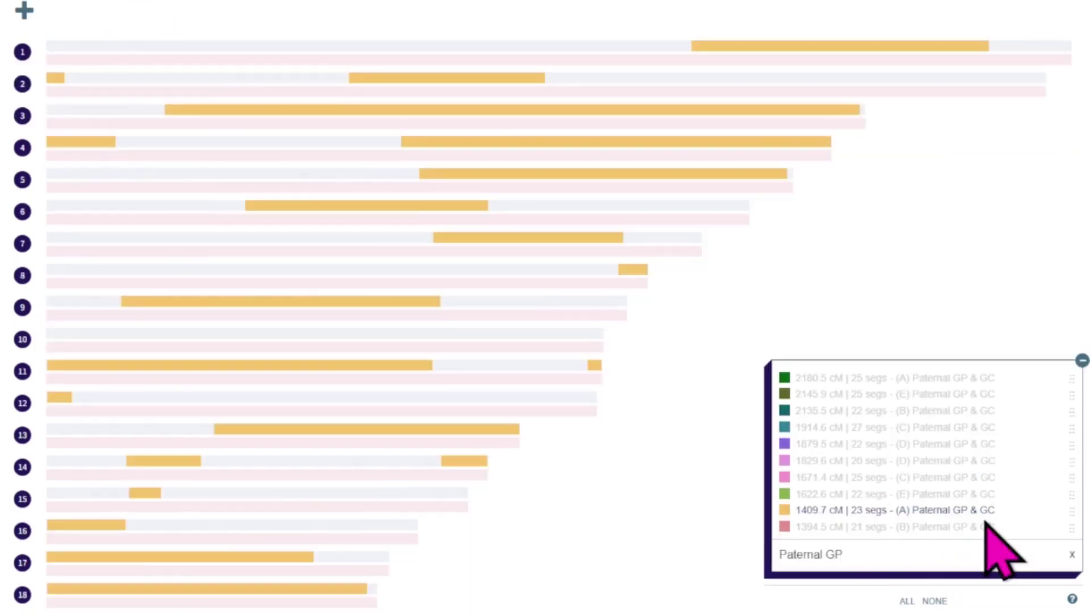
# Step: Filter the match library to Maternal GP and clear the Paternal GP & GC segments from the map
pyautogui.moveTo(825, 555); pyautogui.dragTo(735, 557)
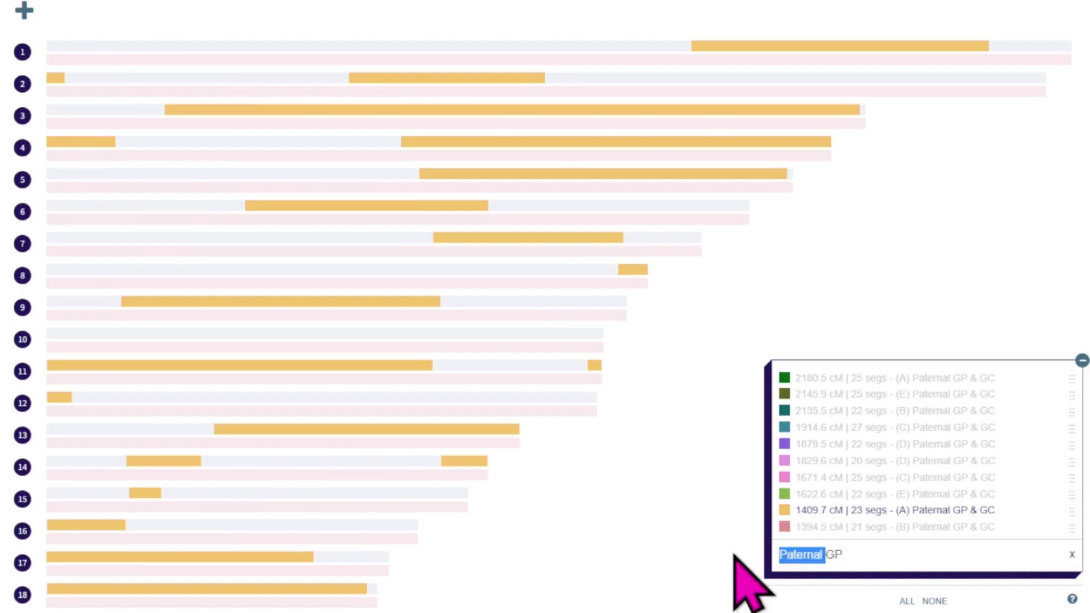
pyautogui.write('Mat')
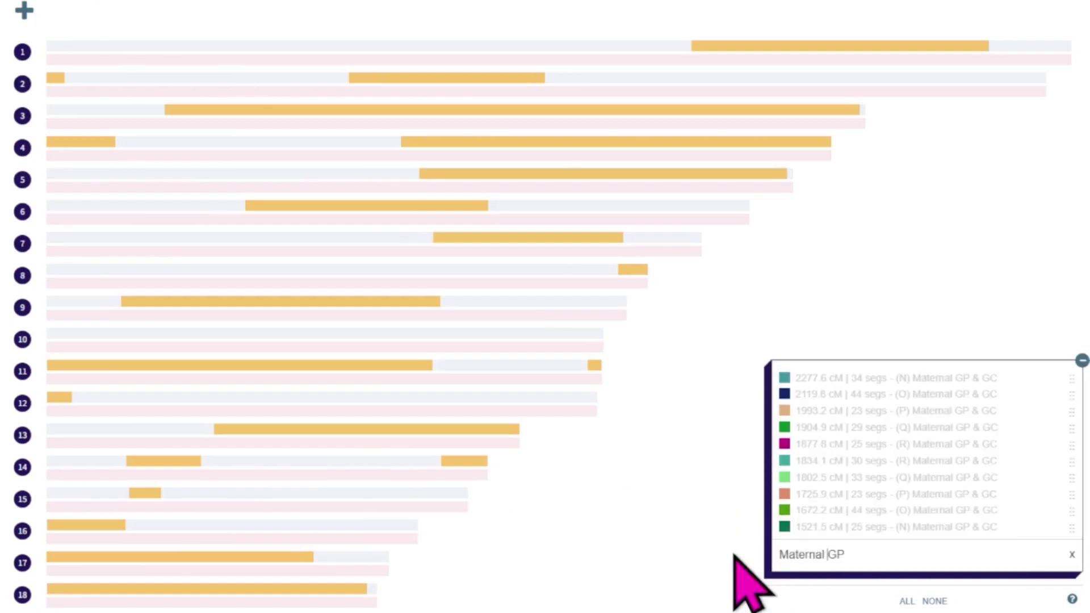
pyautogui.click(844, 555)
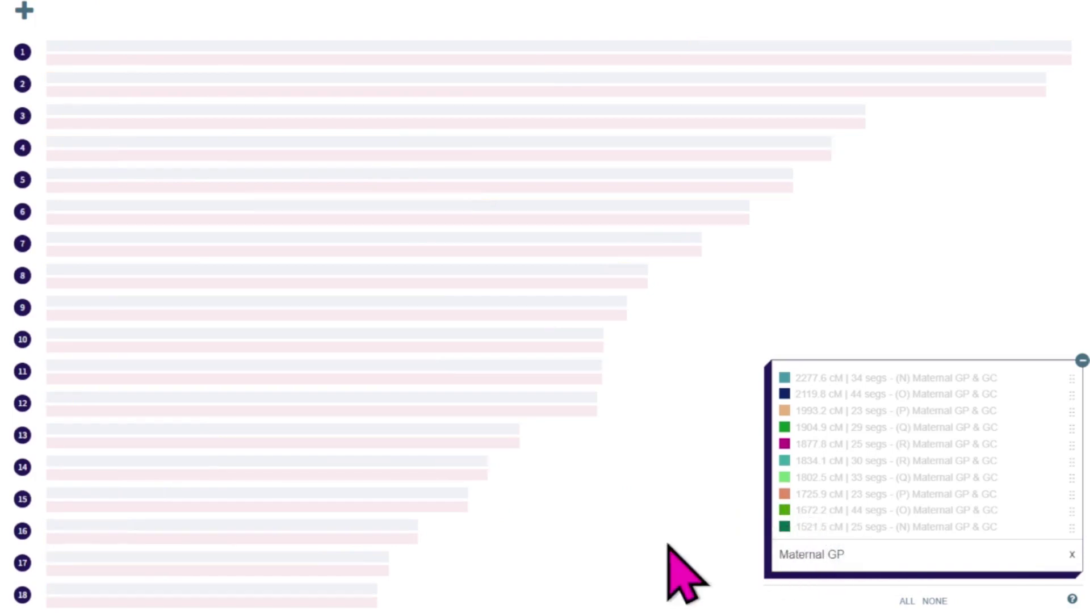
# Step: Display the 2277.6 cM (N), 2119.8 cM (O) and 1993.2 cM (P) Maternal GP & GC matches one at a time
pyautogui.click(785, 379)
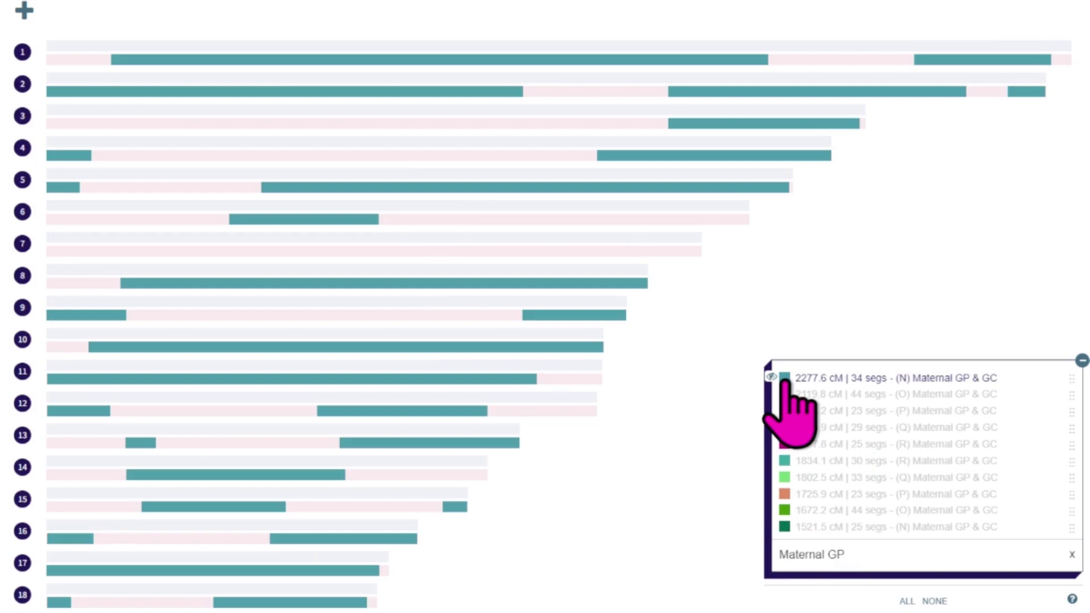
pyautogui.click(785, 380)
pyautogui.click(786, 395)
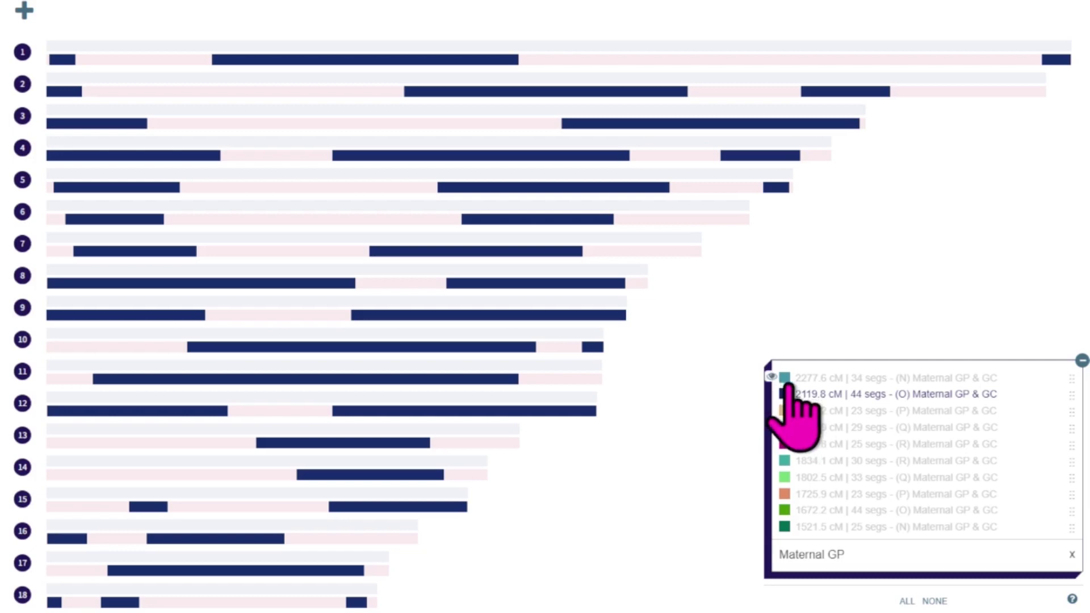
pyautogui.click(787, 412)
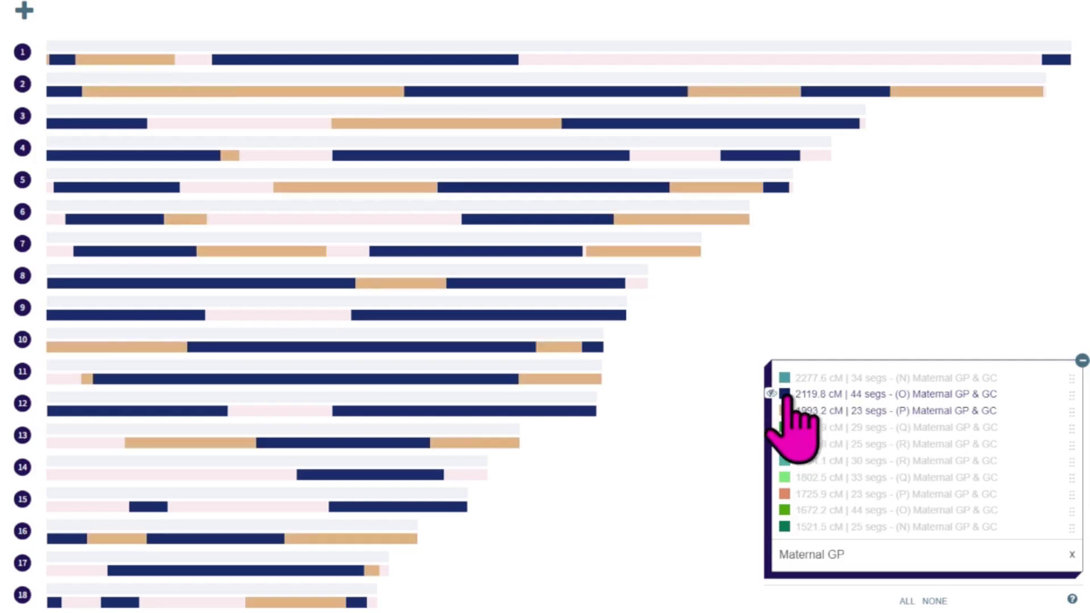
pyautogui.click(786, 395)
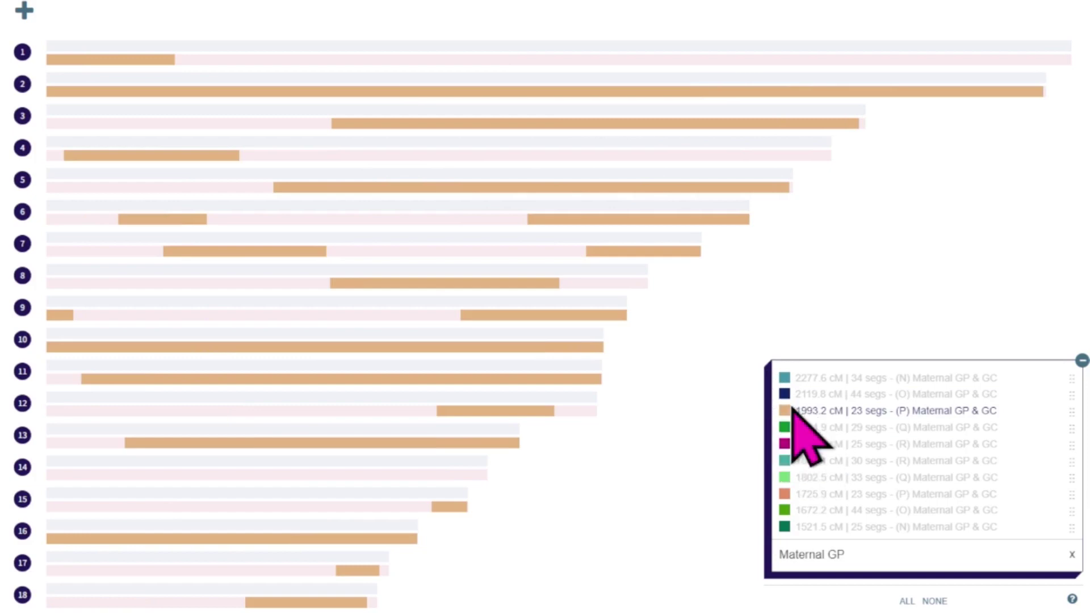
# Step: Display the 1904.9 cM (Q) Maternal GP & GC match alone, followed by the 1877.8 cM (R) match alone
pyautogui.click(786, 427)
pyautogui.click(785, 412)
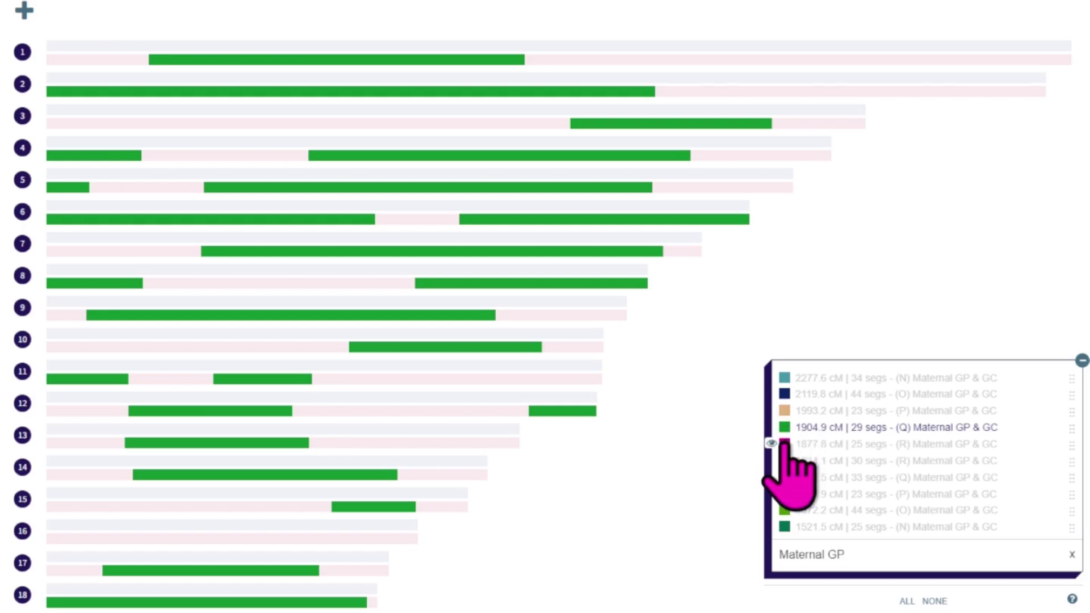
pyautogui.click(786, 428)
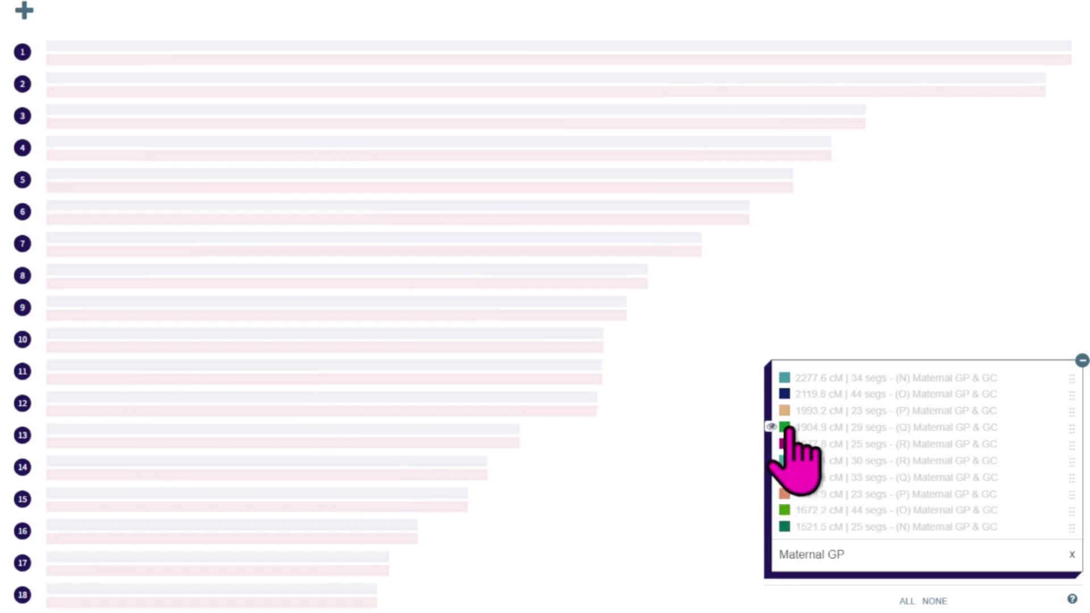
pyautogui.click(786, 445)
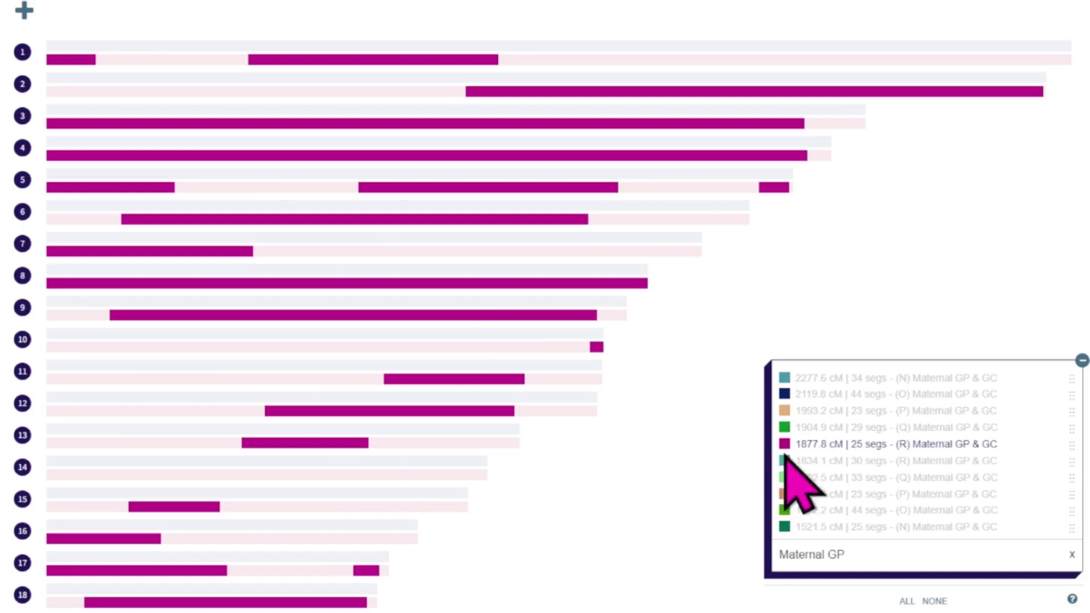
# Step: Replace the displayed match with the 1834.1 cM (R) Maternal GP & GC match, and that one with the 1802.5 cM (Q) match
pyautogui.click(785, 446)
pyautogui.click(786, 461)
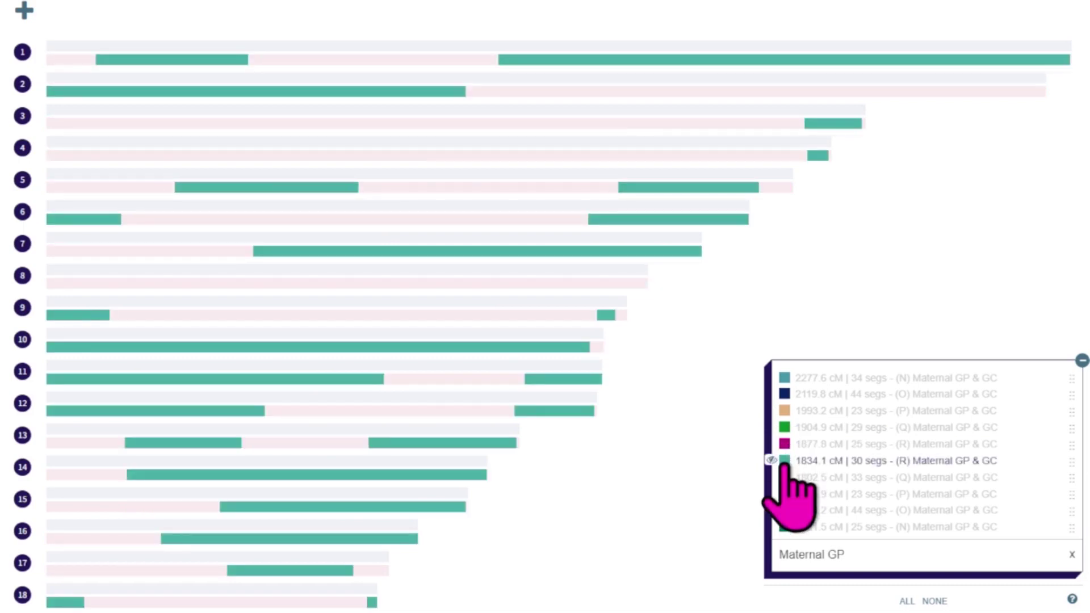
pyautogui.click(785, 461)
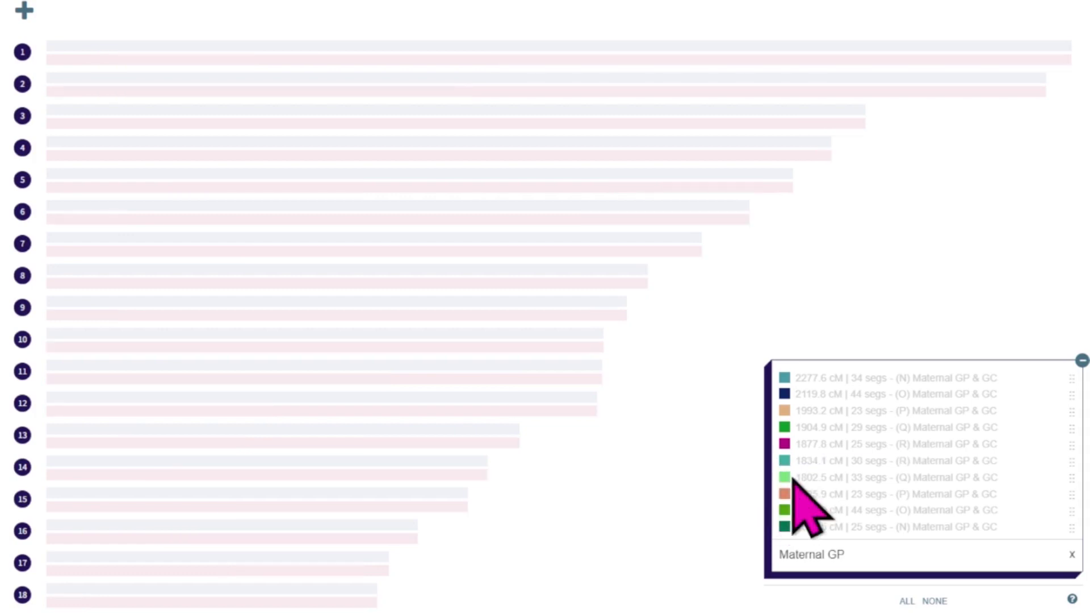
pyautogui.click(784, 477)
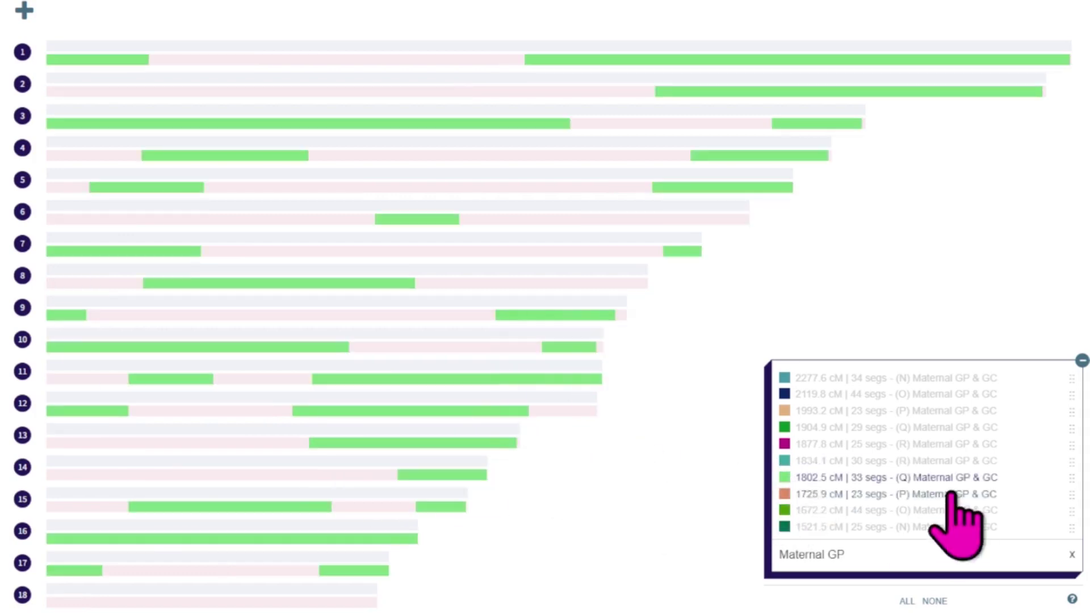
# Step: Compare the sizes of Unknown Match 2's segments on the Sandbox map with those of the 1802.5 cM (Q) Maternal GP & GC match
pyautogui.click(250, 3)
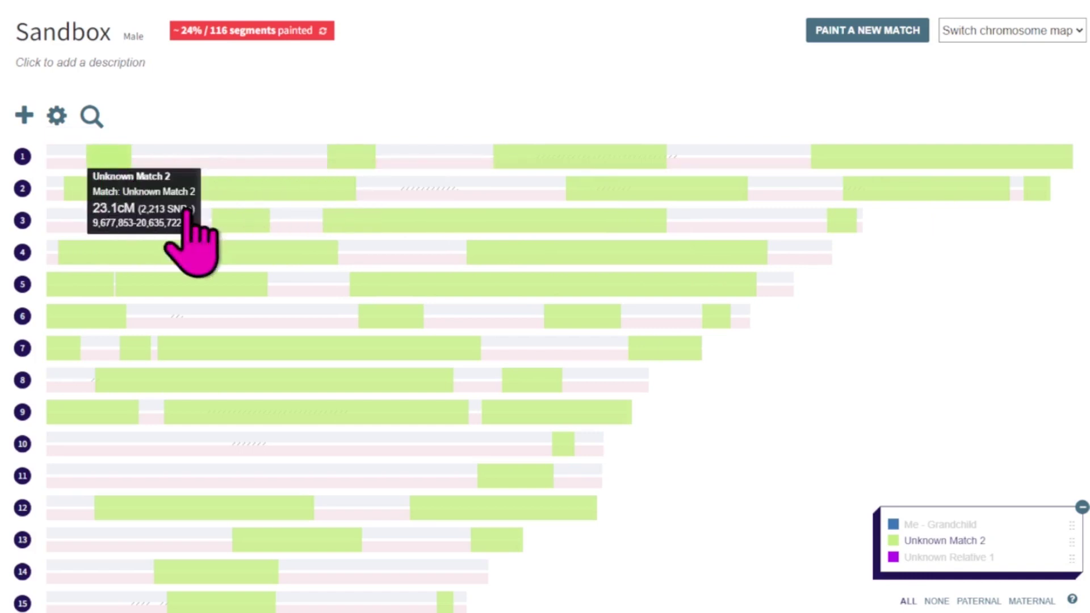
pyautogui.moveTo(846, 223)
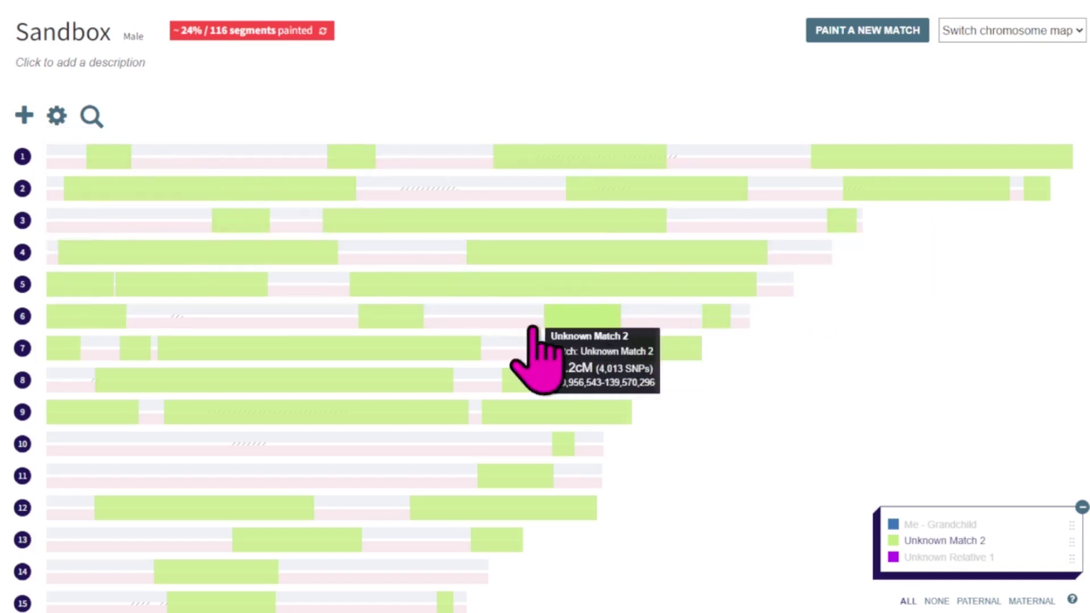
pyautogui.moveTo(514, 503)
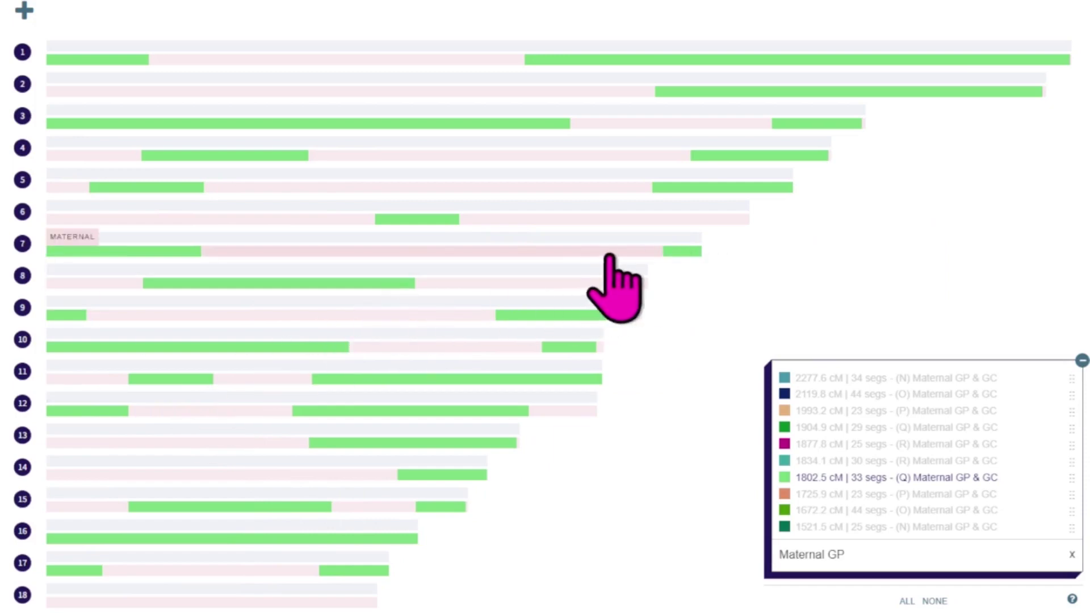
pyautogui.moveTo(689, 258)
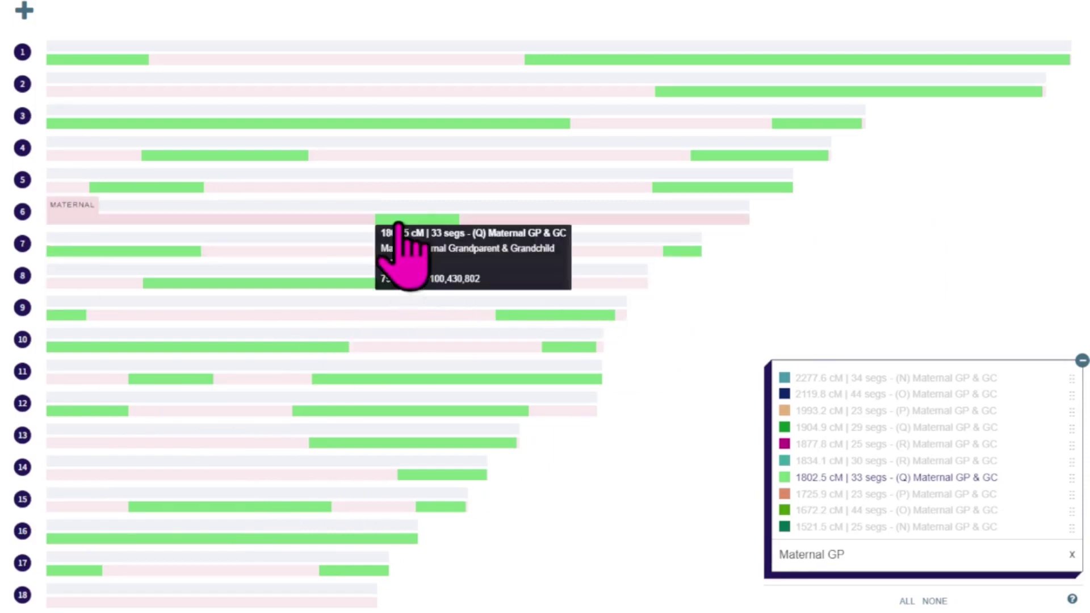
pyautogui.moveTo(230, 166)
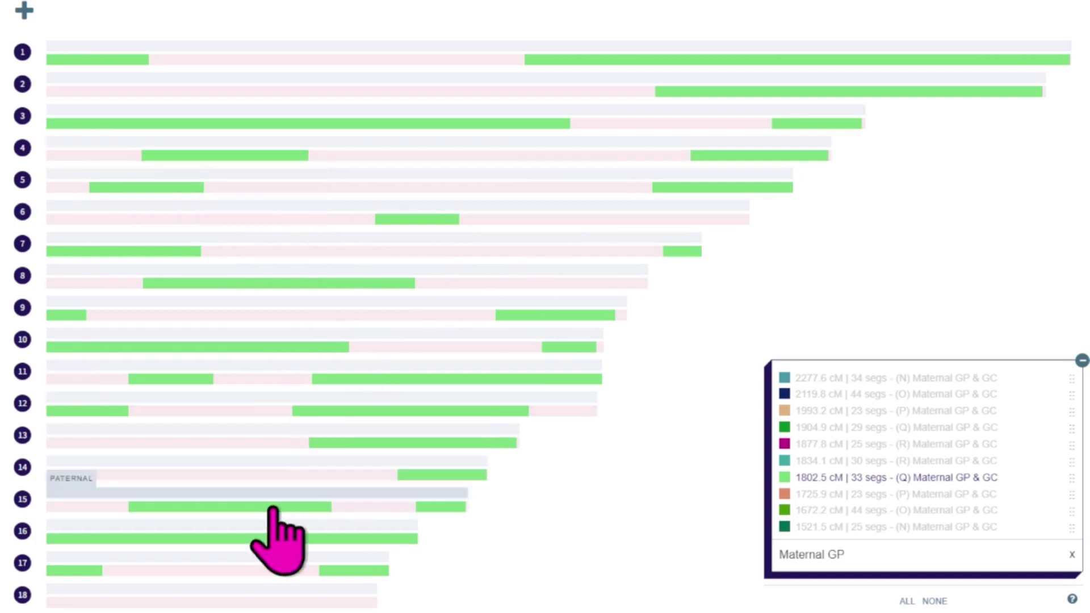
pyautogui.moveTo(224, 510)
pyautogui.moveTo(380, 544)
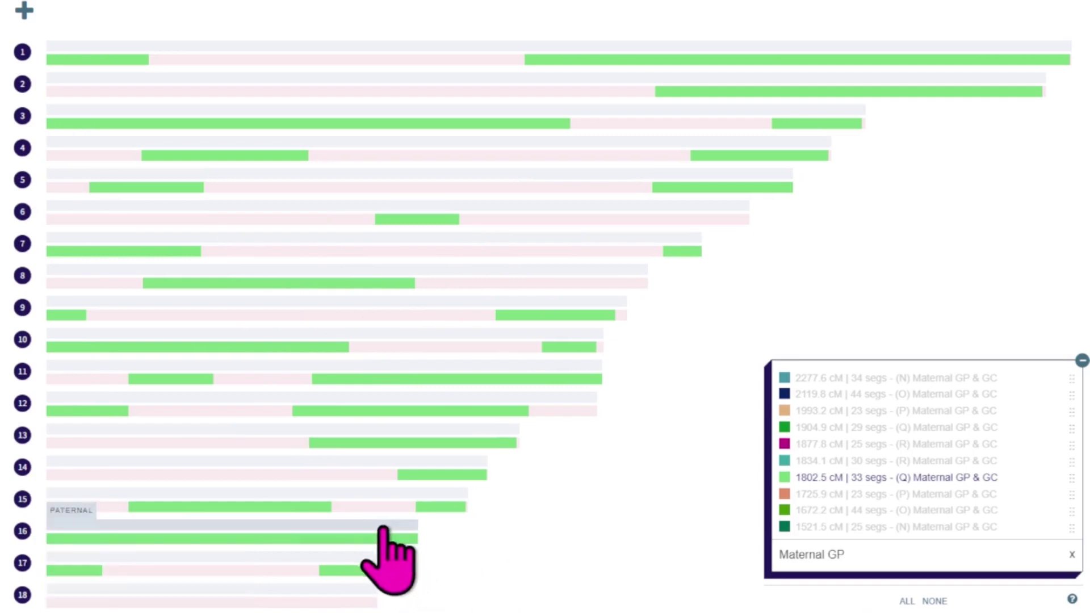
pyautogui.scroll(-3, 379, 543)
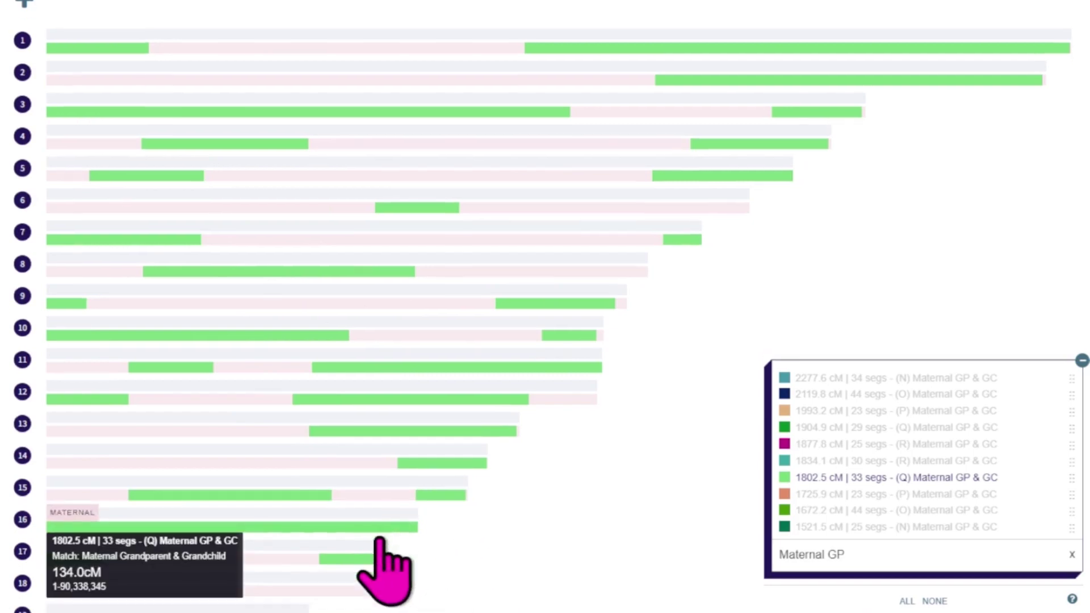
# Step: Display the 1725.9 cM (P) and 1672.2 cM (O) Maternal GP & GC matches one at a time, and hide both again
pyautogui.click(785, 495)
pyautogui.click(790, 477)
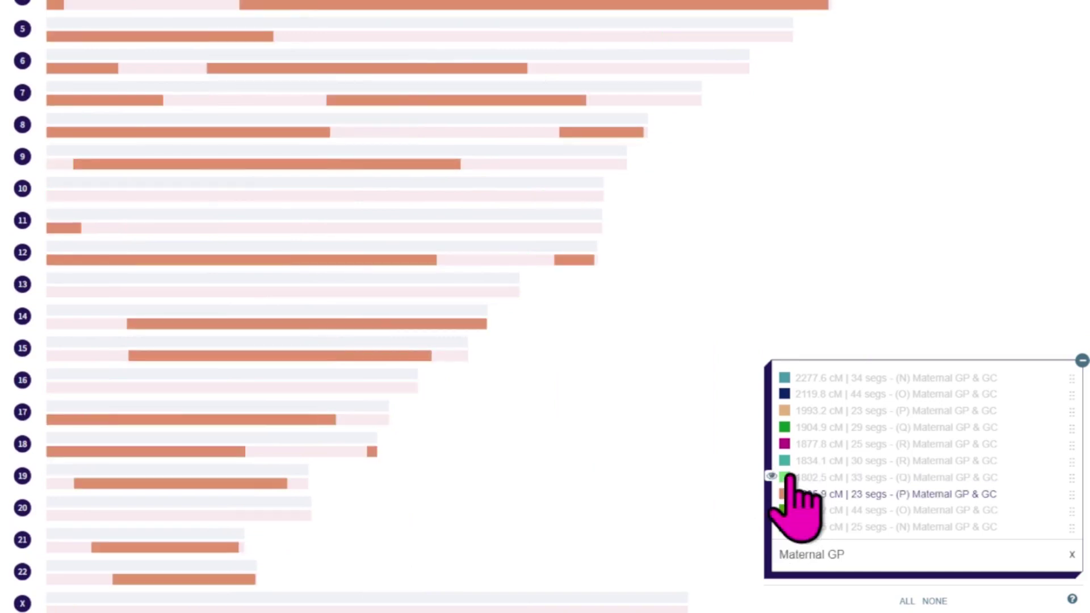
pyautogui.click(786, 510)
pyautogui.click(786, 495)
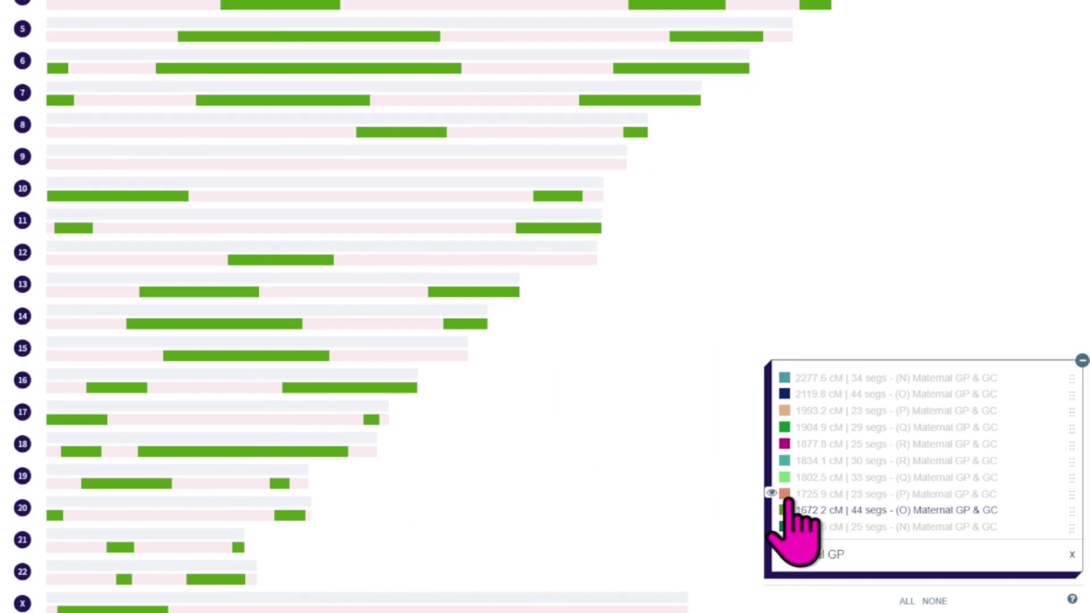
pyautogui.click(788, 511)
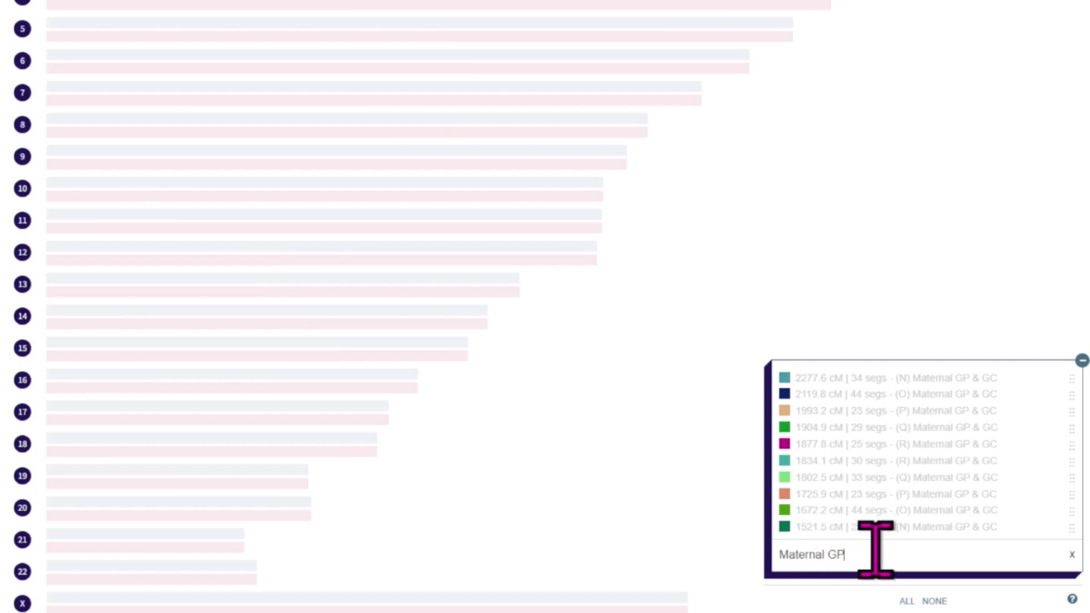
# Step: Filter the match library to Paternal Half instead of Maternal GP
pyautogui.moveTo(878, 550); pyautogui.dragTo(715, 531)
pyautogui.write('half')
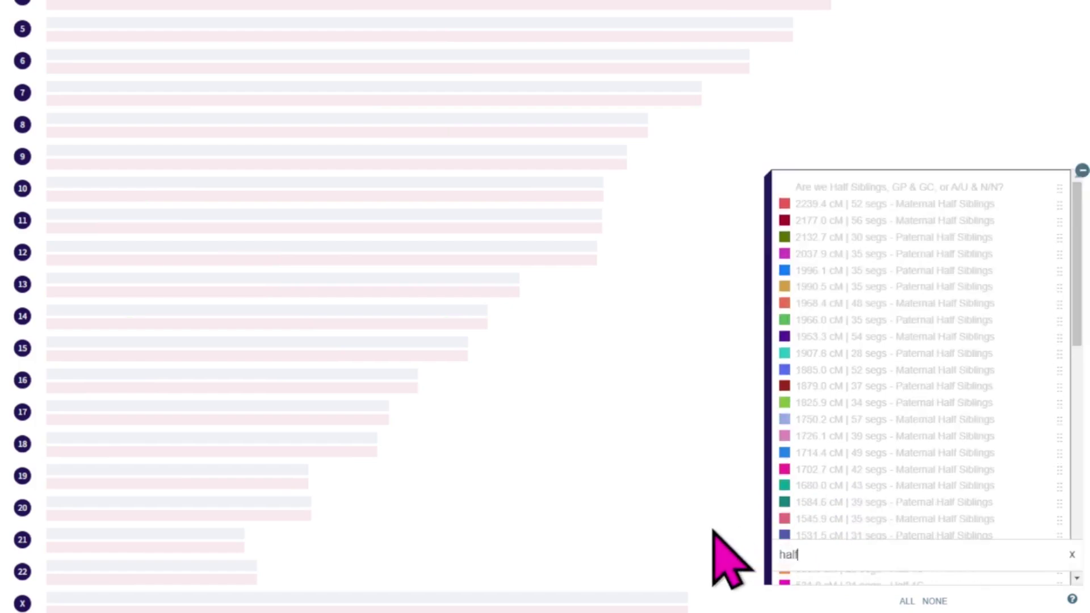
pyautogui.press('BackSpace')
pyautogui.press('BackSpace')
pyautogui.press('BackSpace')
pyautogui.press('BackSpace')
pyautogui.write('Paterna')
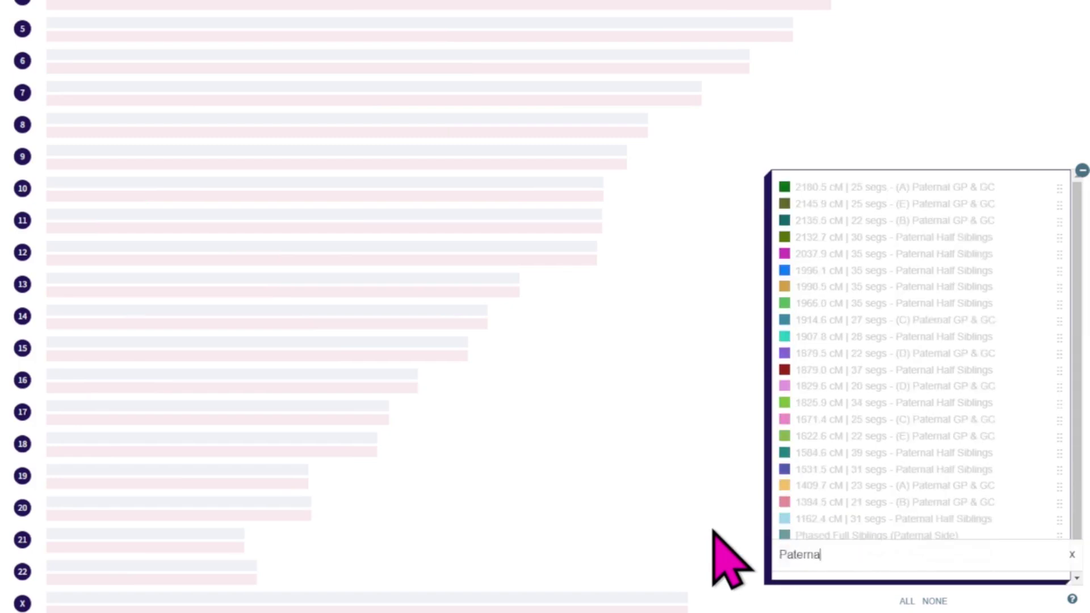
pyautogui.write('l Half')
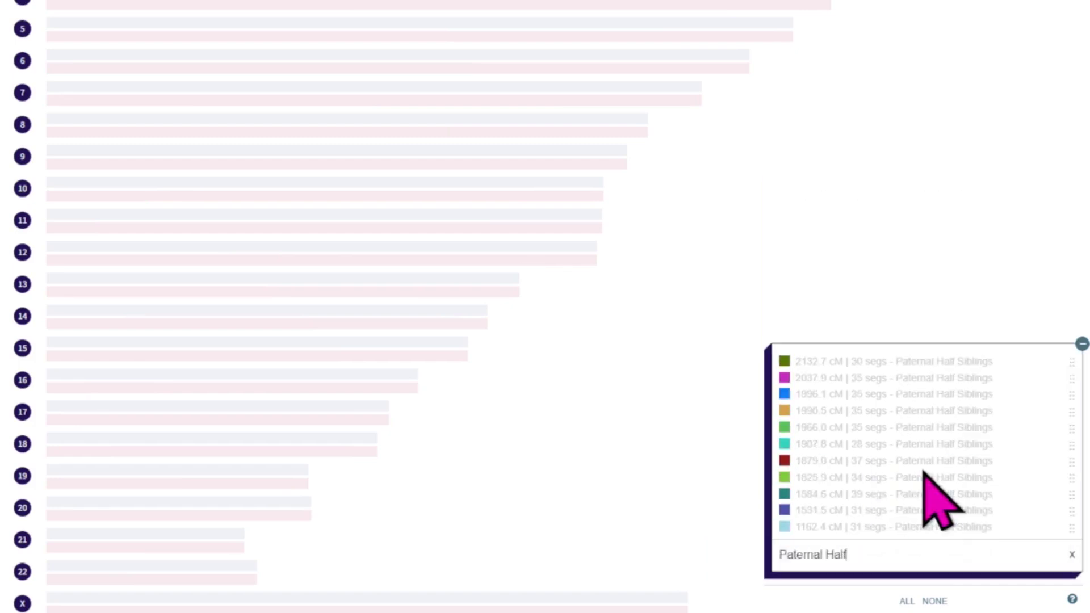
pyautogui.scroll(2, 839, 468)
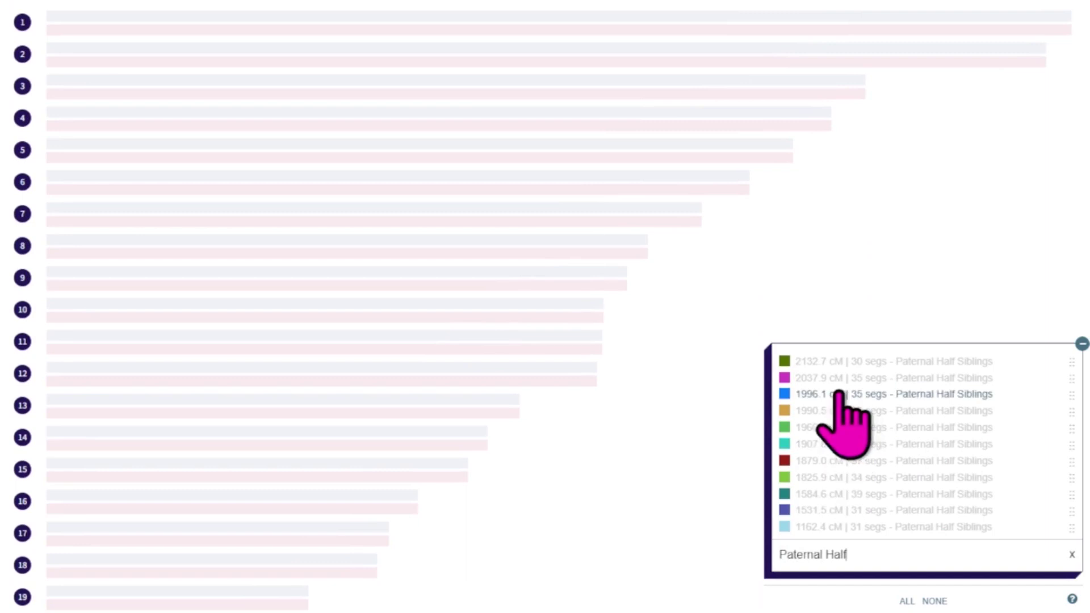
# Step: Display the 2132.7 cM Paternal Half Siblings match and compare its segments with those of Unknown Match 2 on the Sandbox map
pyautogui.click(785, 365)
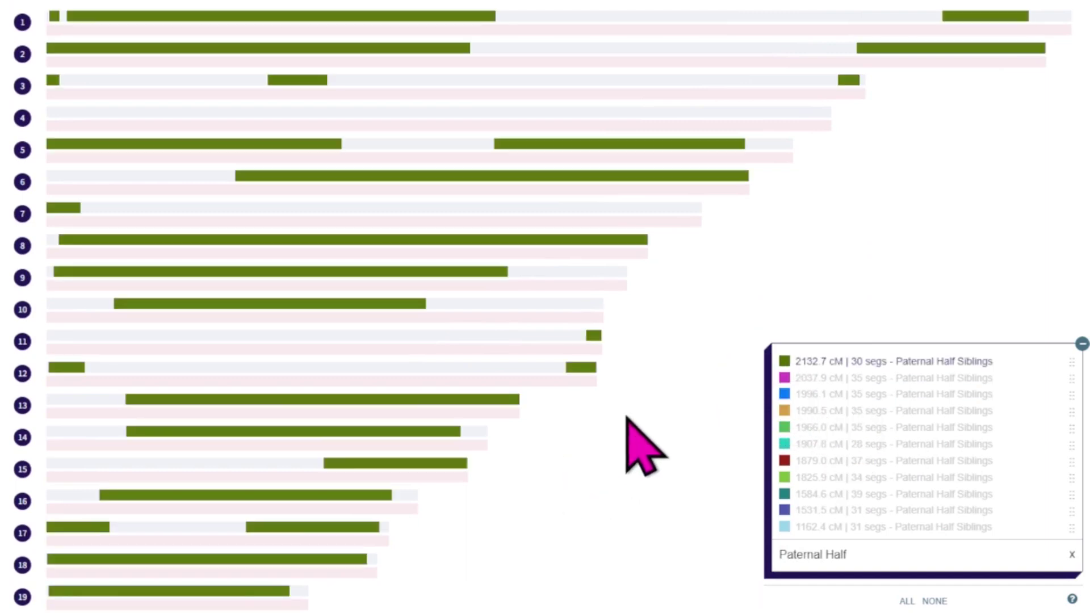
pyautogui.moveTo(361, 185)
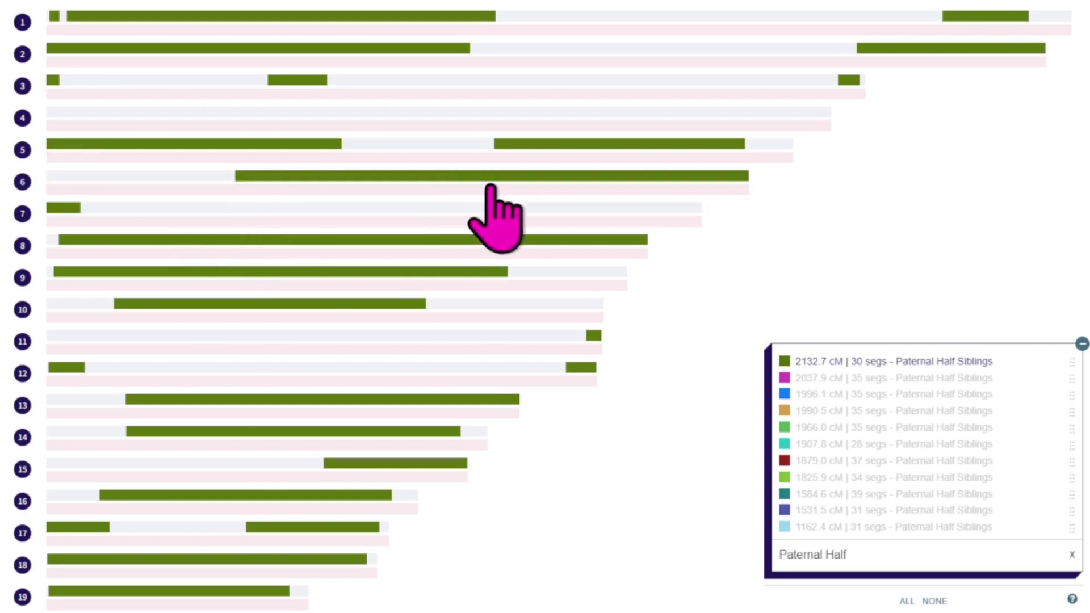
pyautogui.moveTo(460, 245)
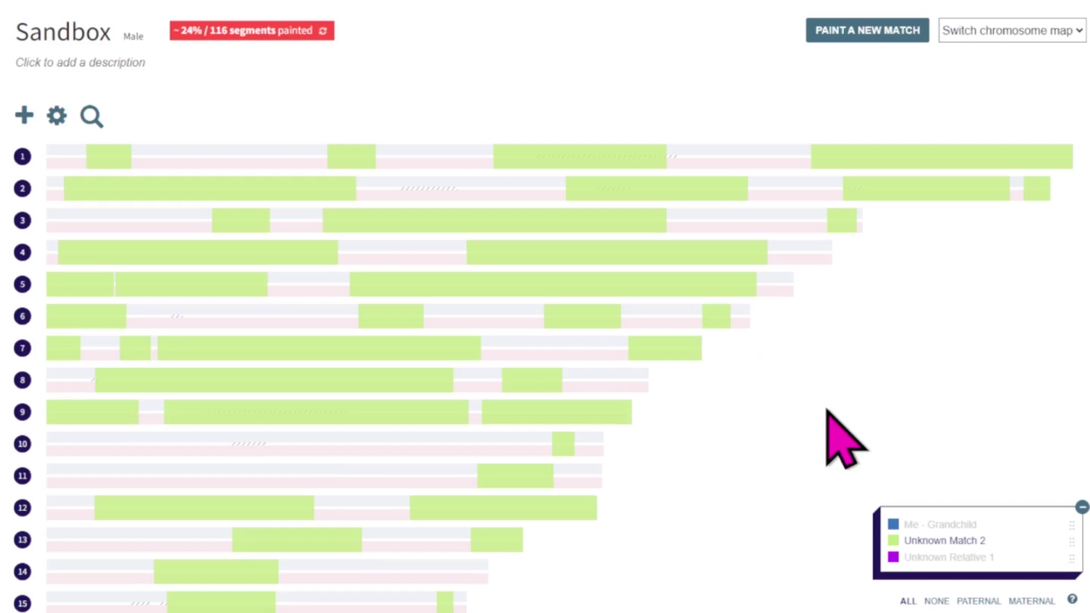
pyautogui.scroll(-5, 827, 410)
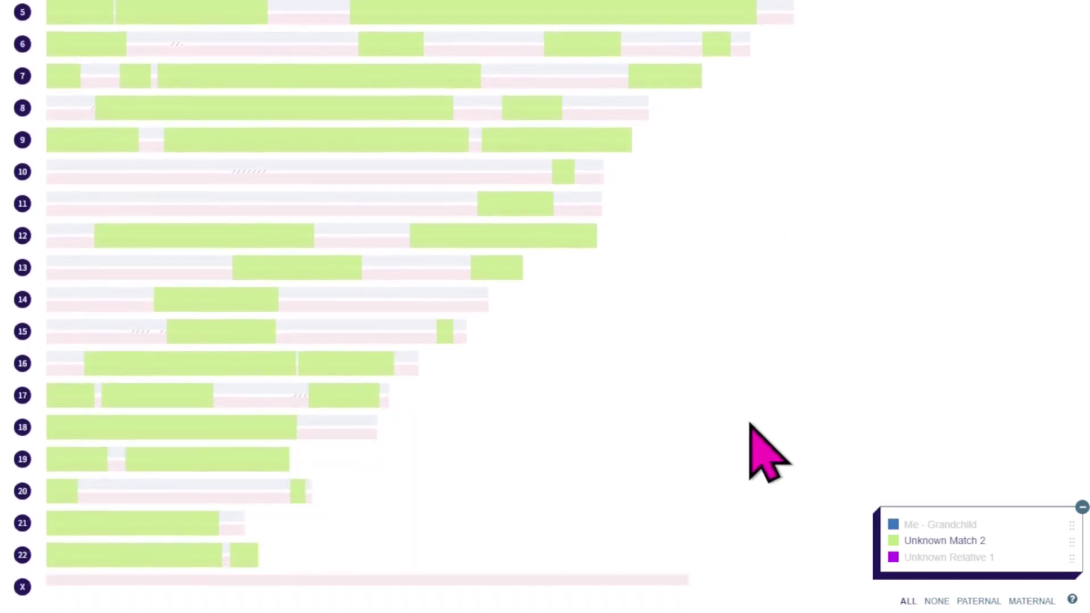
pyautogui.scroll(4, 768, 453)
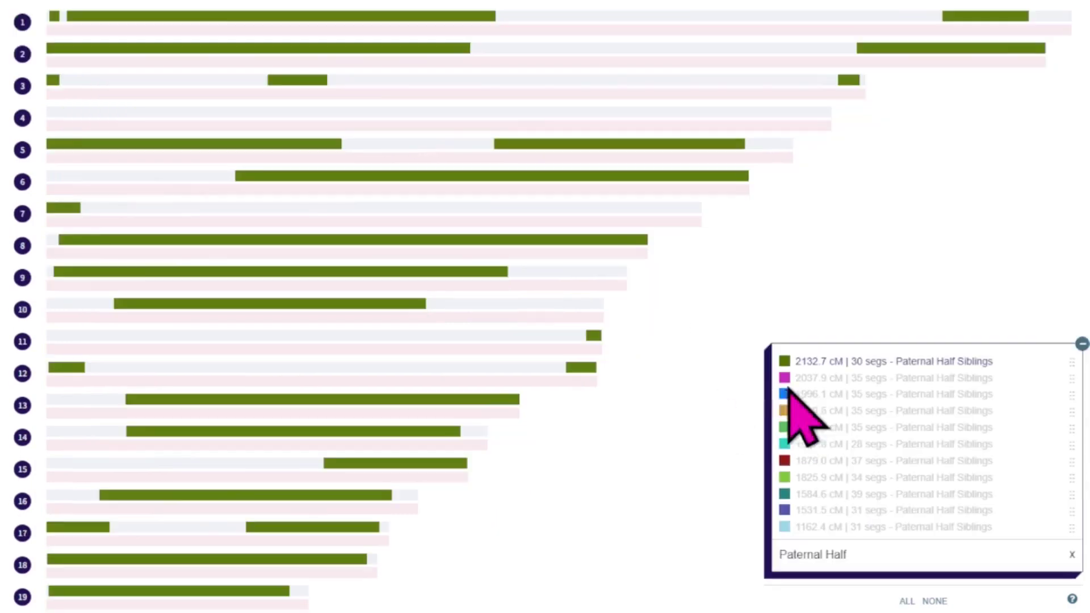
# Step: Replace the displayed match with the 2037.9 cM, 1996.1 cM and 1990.5 cM Paternal Half Siblings matches, one at a time
pyautogui.click(785, 377)
pyautogui.click(785, 362)
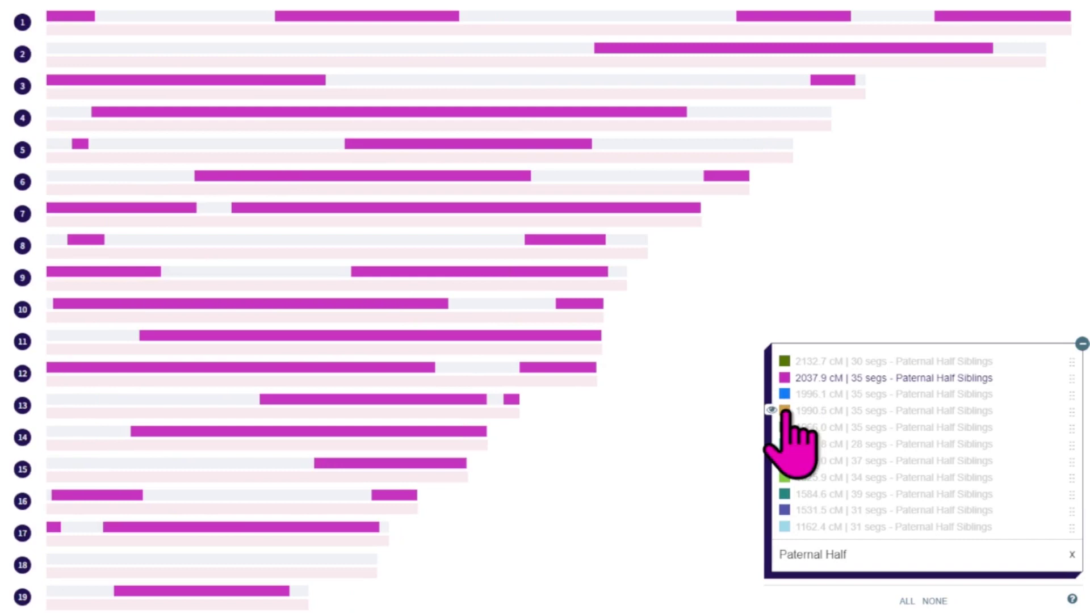
pyautogui.click(785, 394)
pyautogui.click(785, 377)
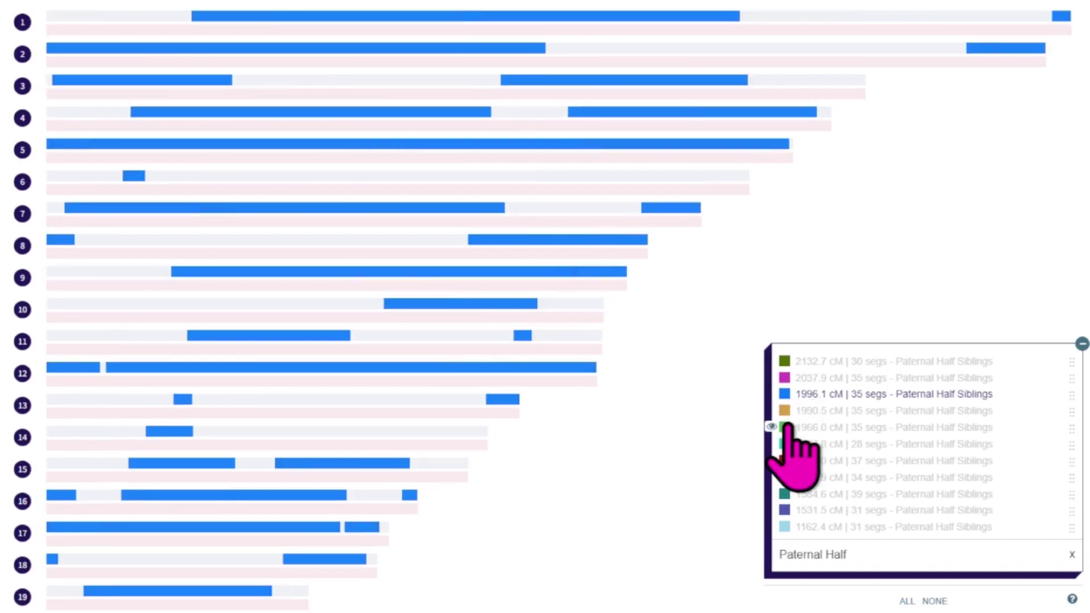
pyautogui.click(785, 411)
pyautogui.click(785, 394)
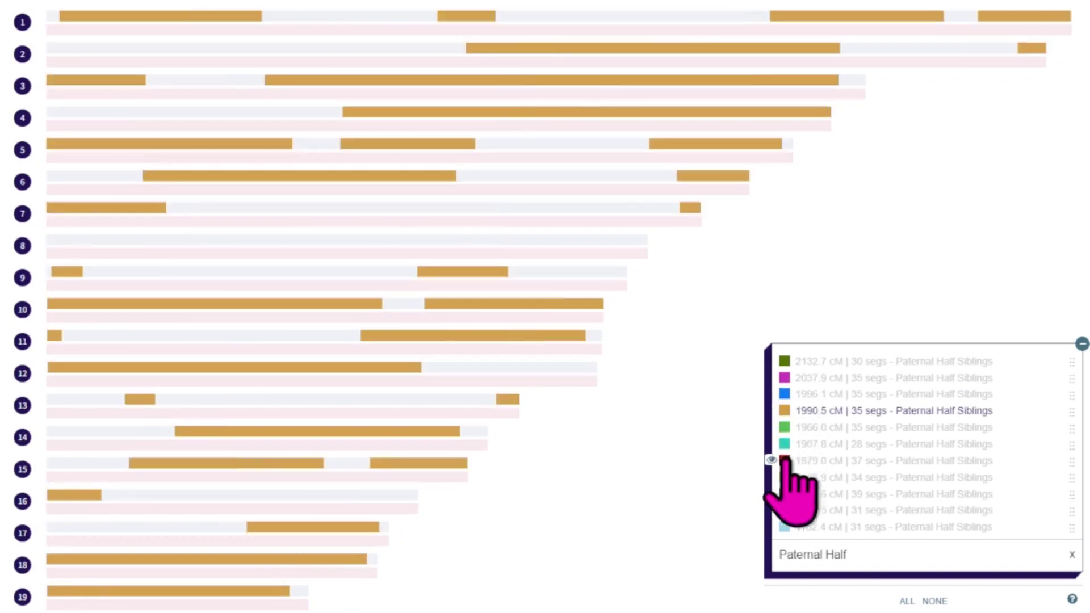
# Step: Replace the displayed match with the 1966.0 cM Paternal Half Siblings match, and that one with the 1907.8 cM match
pyautogui.click(785, 427)
pyautogui.click(785, 411)
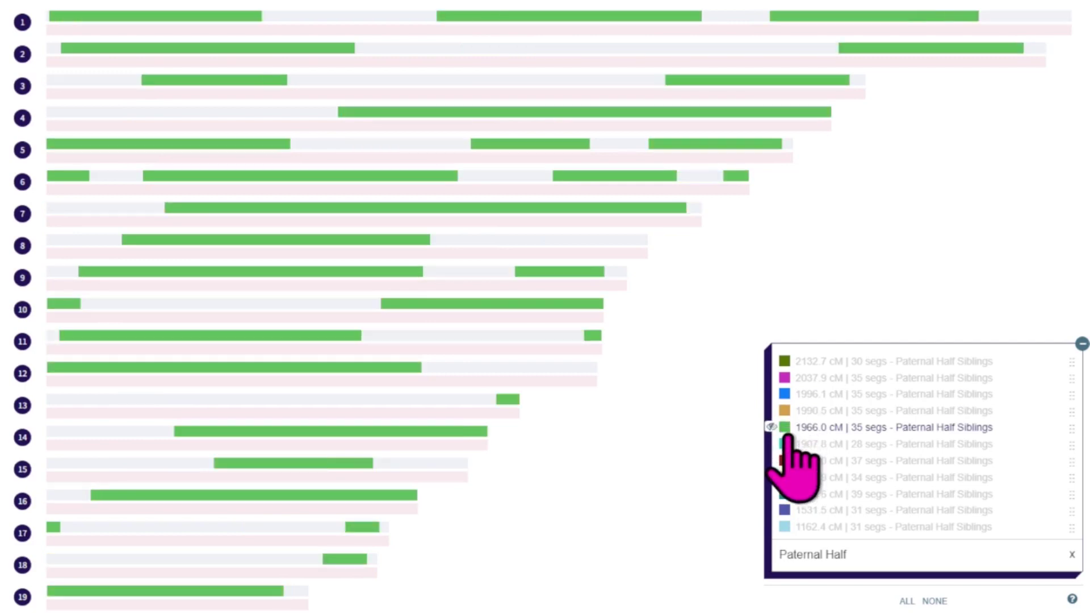
pyautogui.click(785, 444)
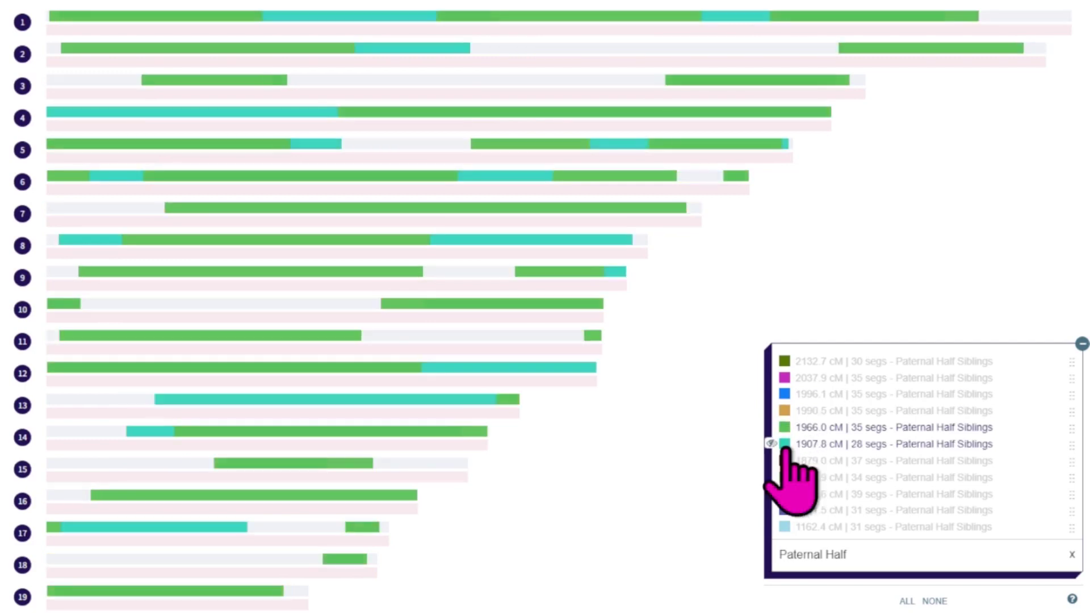
pyautogui.click(784, 427)
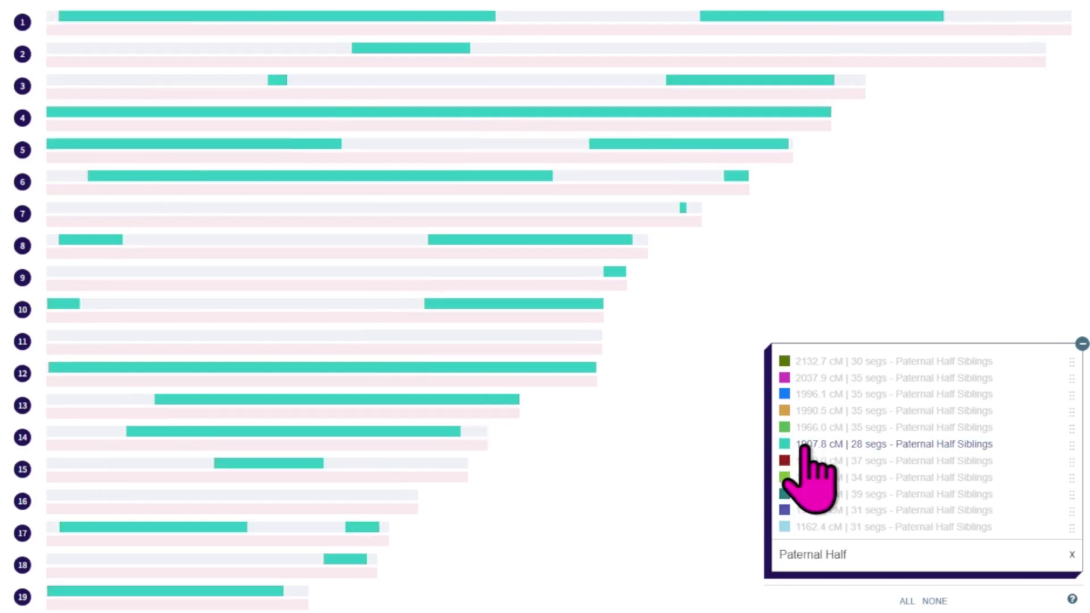
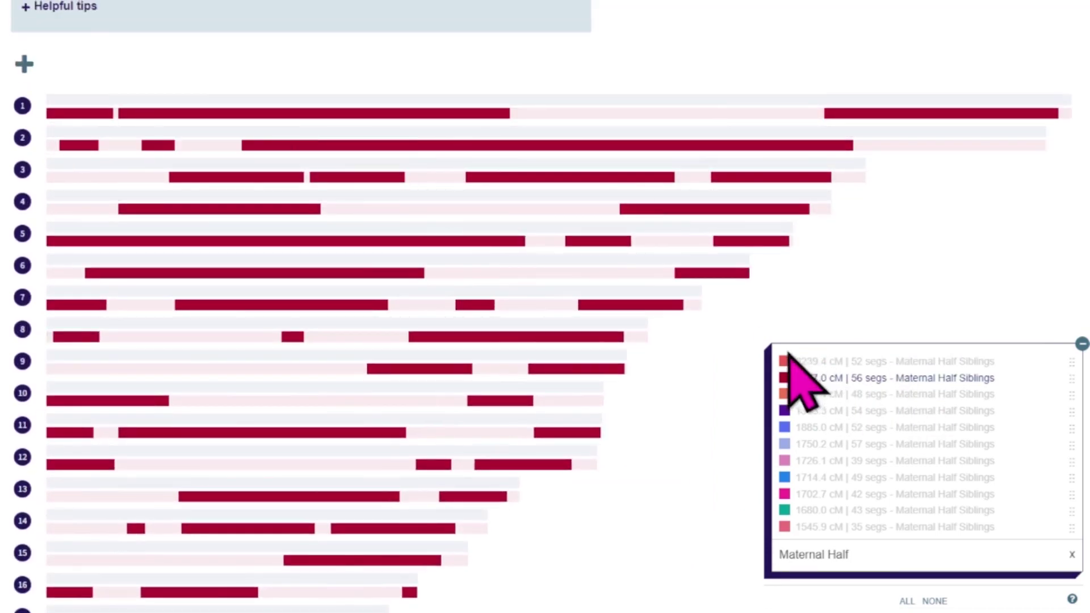
# Step: Display the 2239.4 cM Maternal Half Siblings match instead of the 2177.0 cM one and inspect its segments down to the X chromosome
pyautogui.click(784, 361)
pyautogui.click(784, 378)
pyautogui.scroll(-4, 475, 437)
pyautogui.moveTo(180, 355)
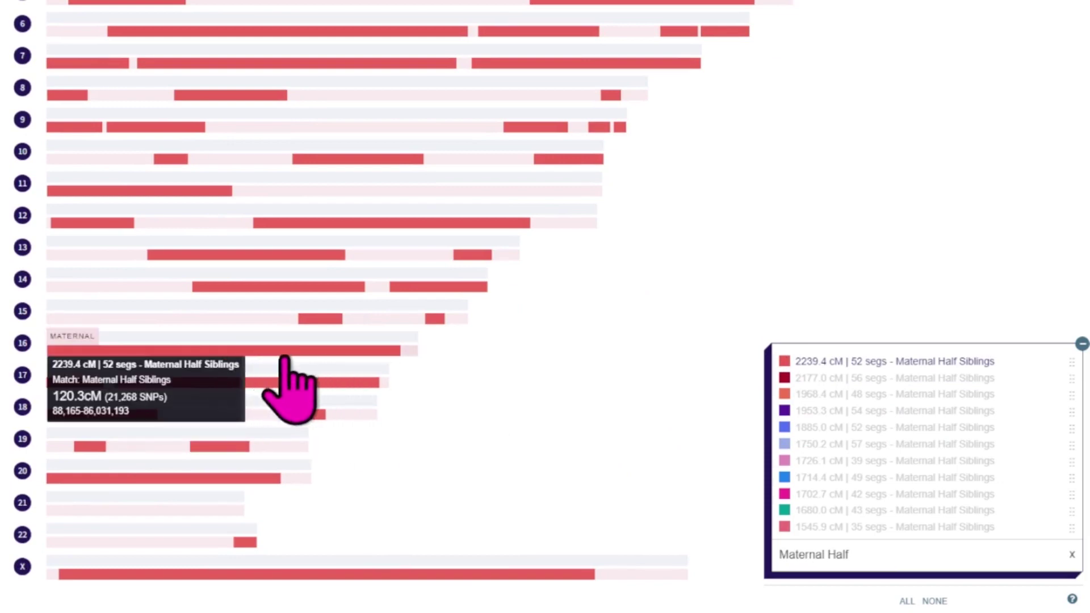
# Step: Replace the displayed match with the 1968.4 cM Maternal Half Siblings match and check its long segments on chromosomes 7 and 8
pyautogui.click(787, 362)
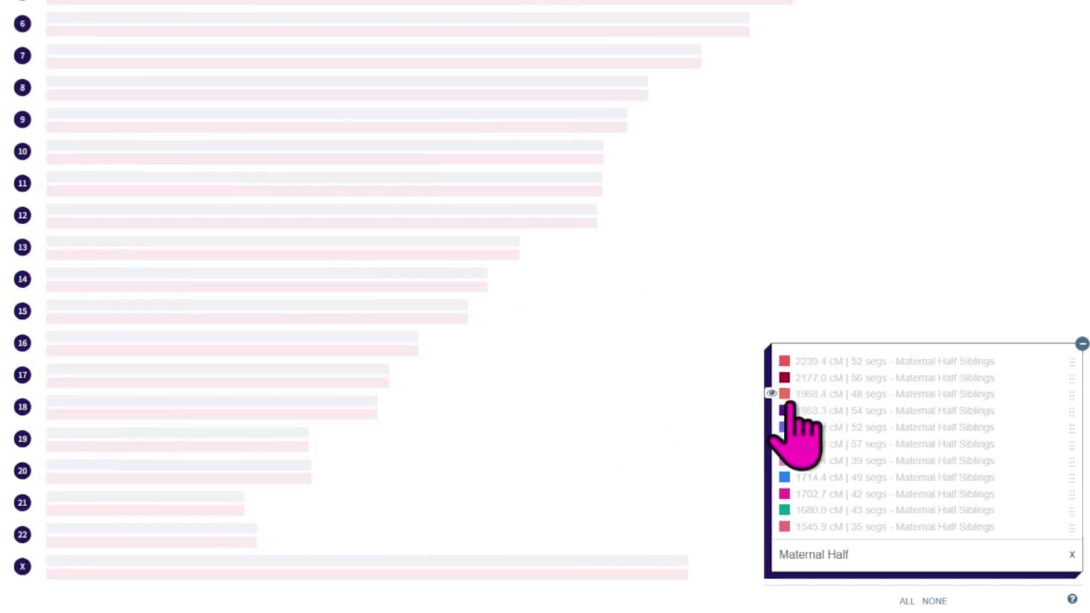
pyautogui.click(788, 398)
pyautogui.scroll(5, 613, 434)
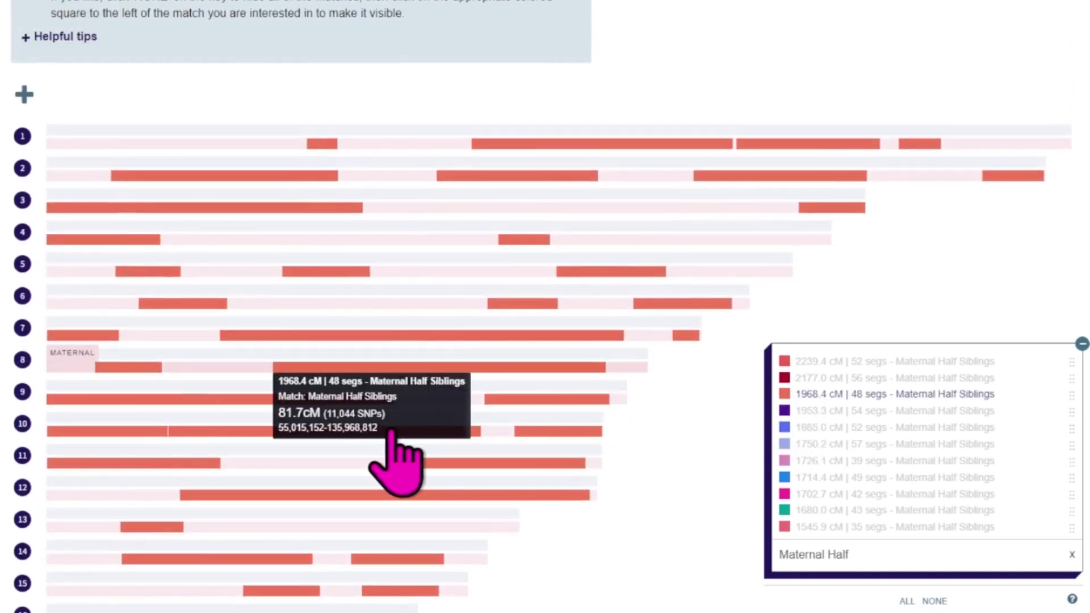
pyautogui.moveTo(542, 338)
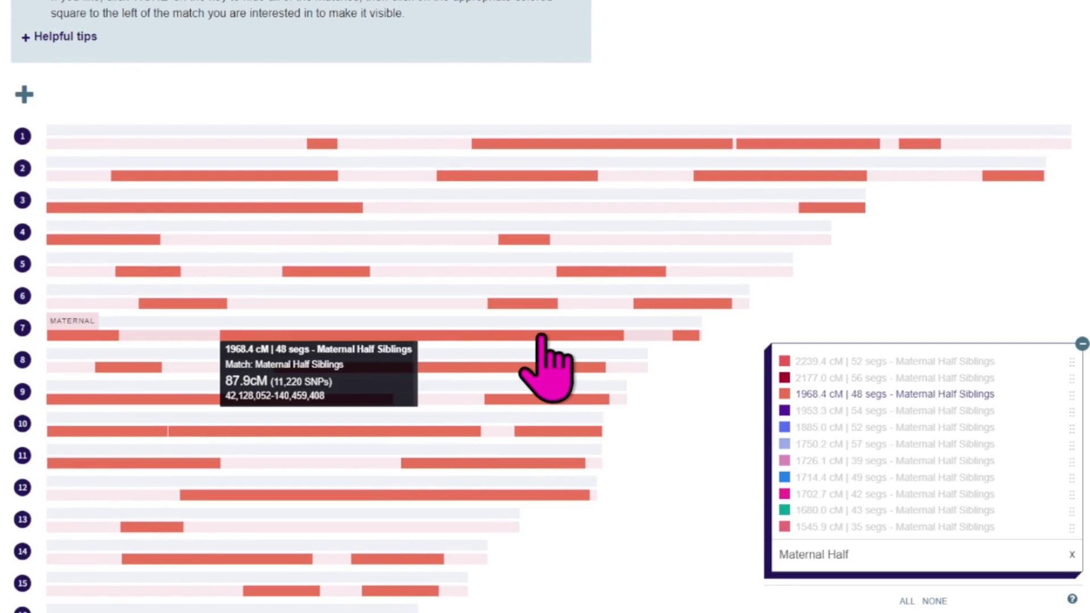
# Step: Switch to the Sandbox map and examine Unknown Match 2's segments for comparison with the 1968.4 cM Maternal Half Siblings match
pyautogui.click(245, 3)
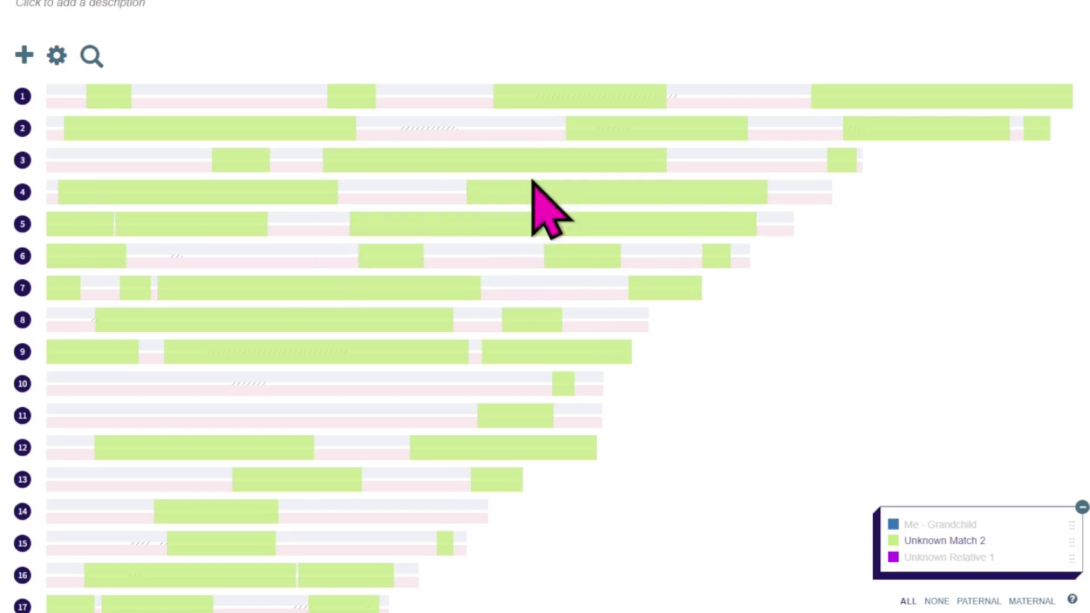
pyautogui.scroll(-3, 532, 181)
pyautogui.moveTo(439, 292)
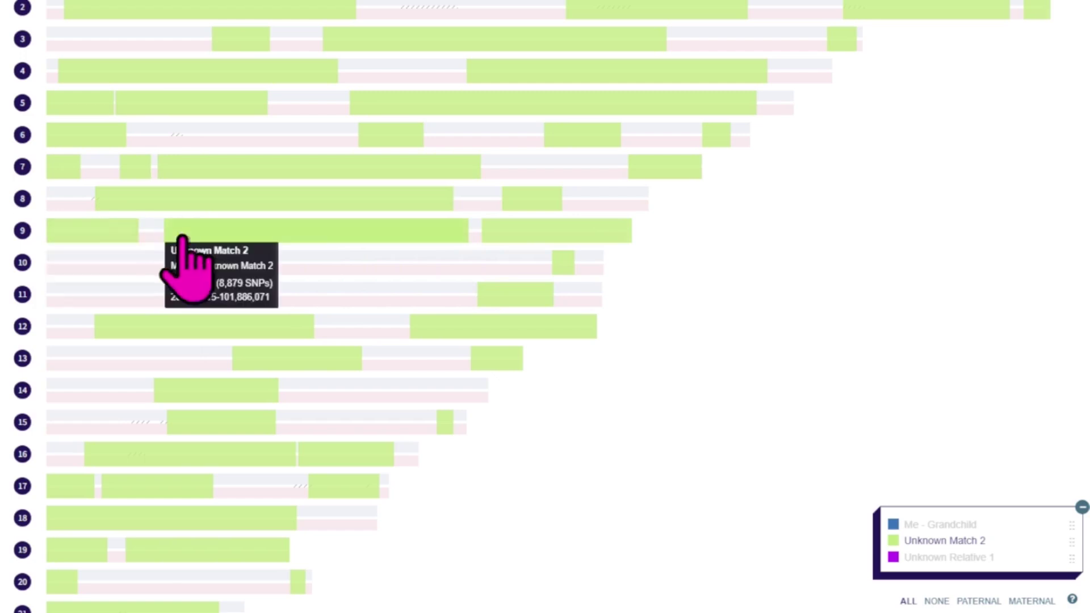
pyautogui.moveTo(450, 208)
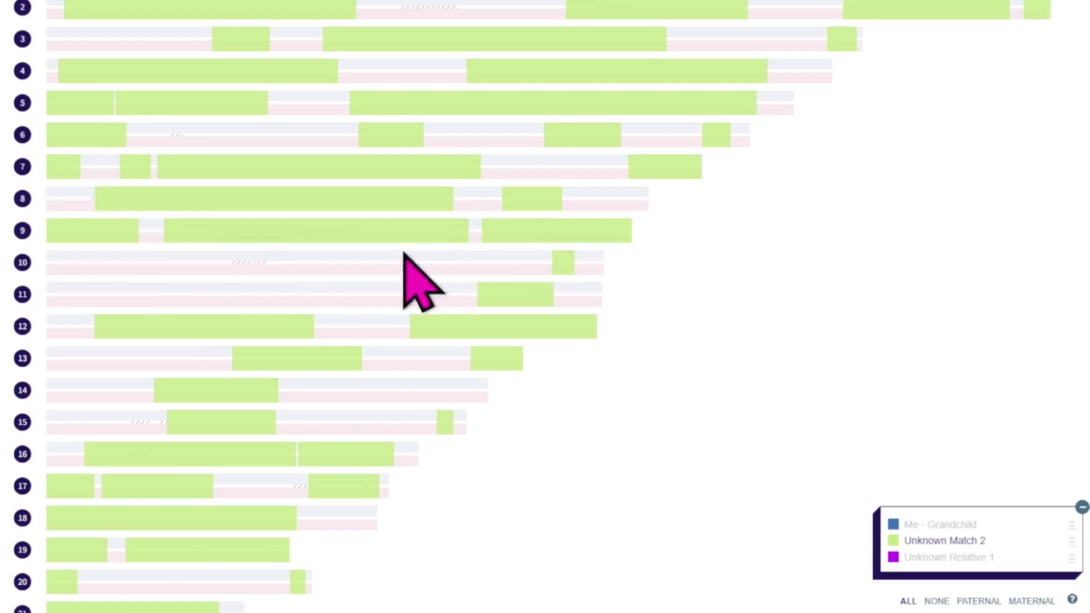
pyautogui.moveTo(494, 320)
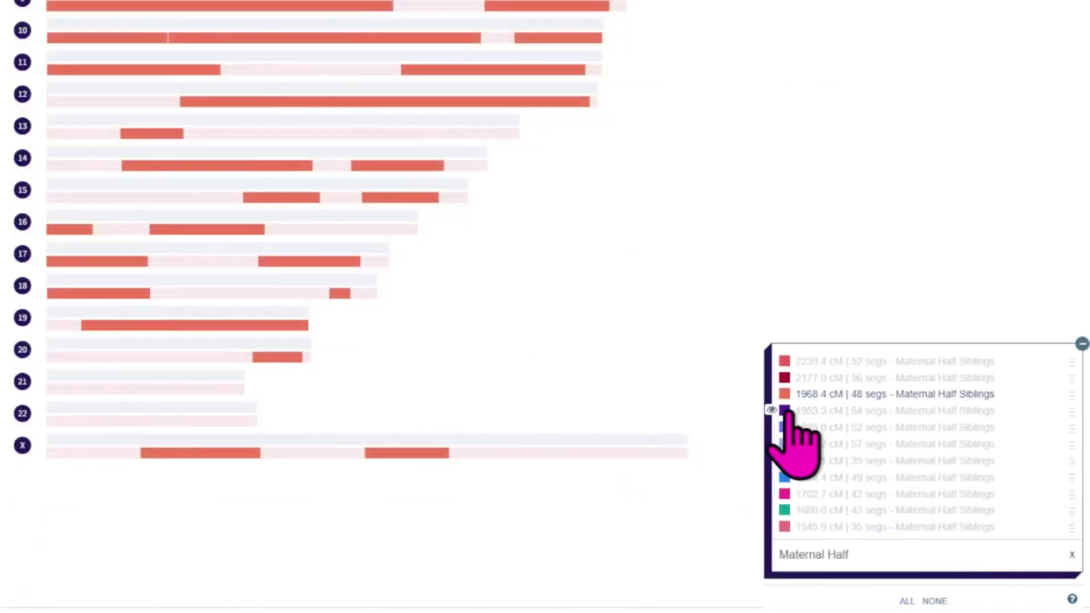
# Step: In the match library, display the 1953.3 cM, 1885.0 cM and 1750.2 cM Maternal Half Siblings matches in turn, each replacing the previous one
pyautogui.click(782, 411)
pyautogui.click(785, 396)
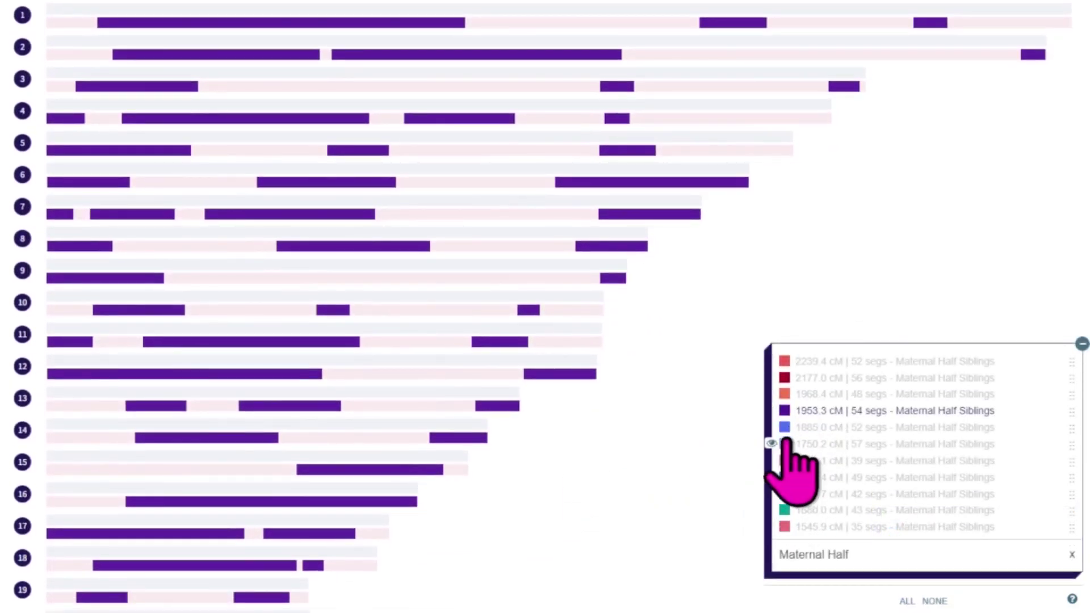
pyautogui.click(786, 427)
pyautogui.click(785, 411)
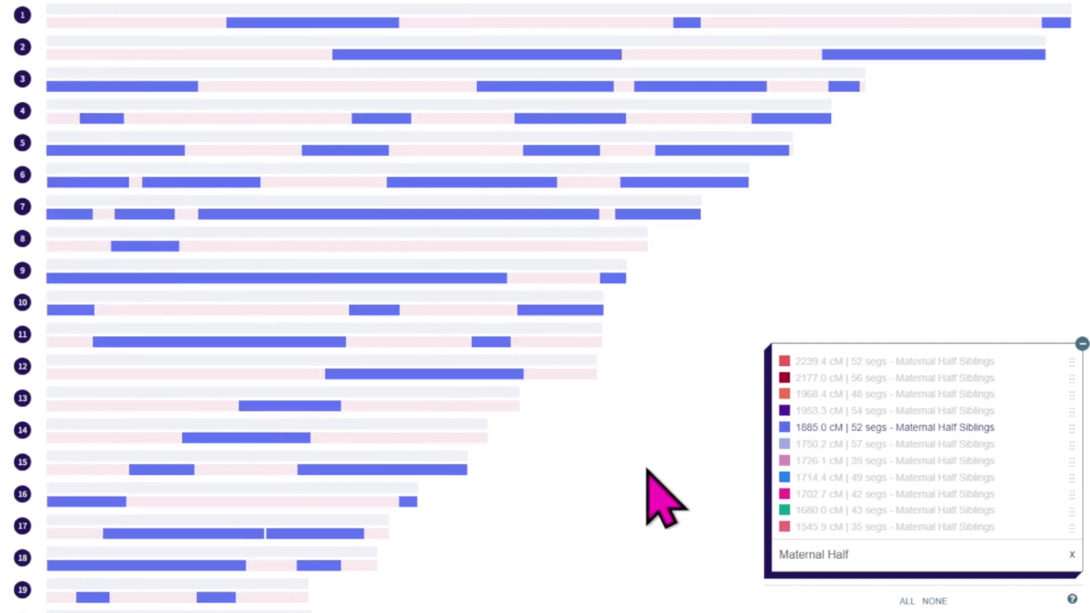
pyautogui.scroll(3, 647, 470)
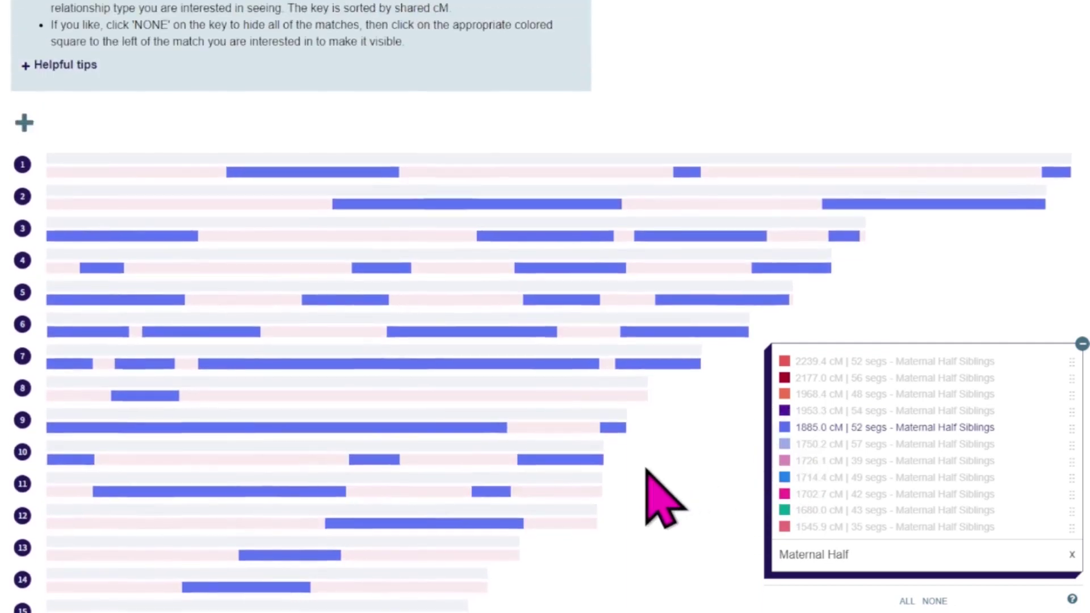
pyautogui.click(786, 444)
pyautogui.click(785, 428)
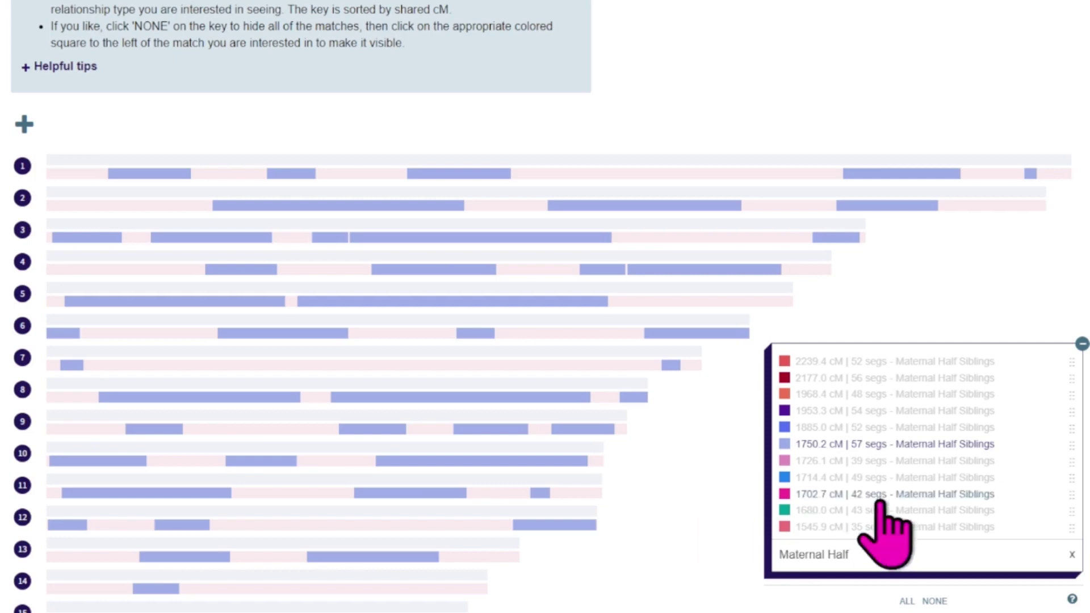
# Step: Filter the match library by "a/u" instead of Maternal Half
pyautogui.moveTo(877, 554); pyautogui.dragTo(715, 559)
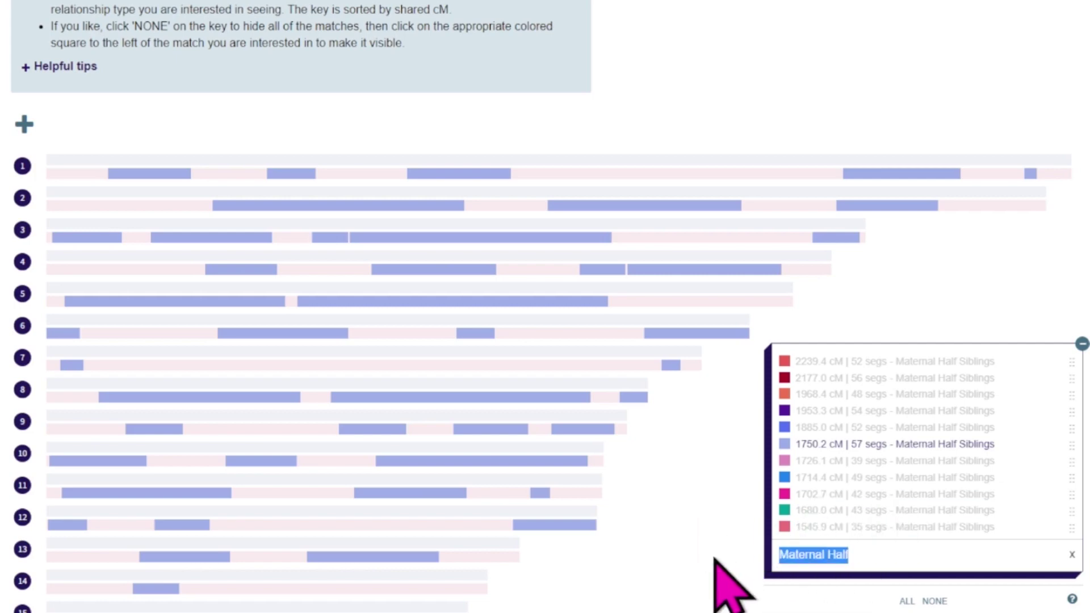
pyautogui.write('paternal')
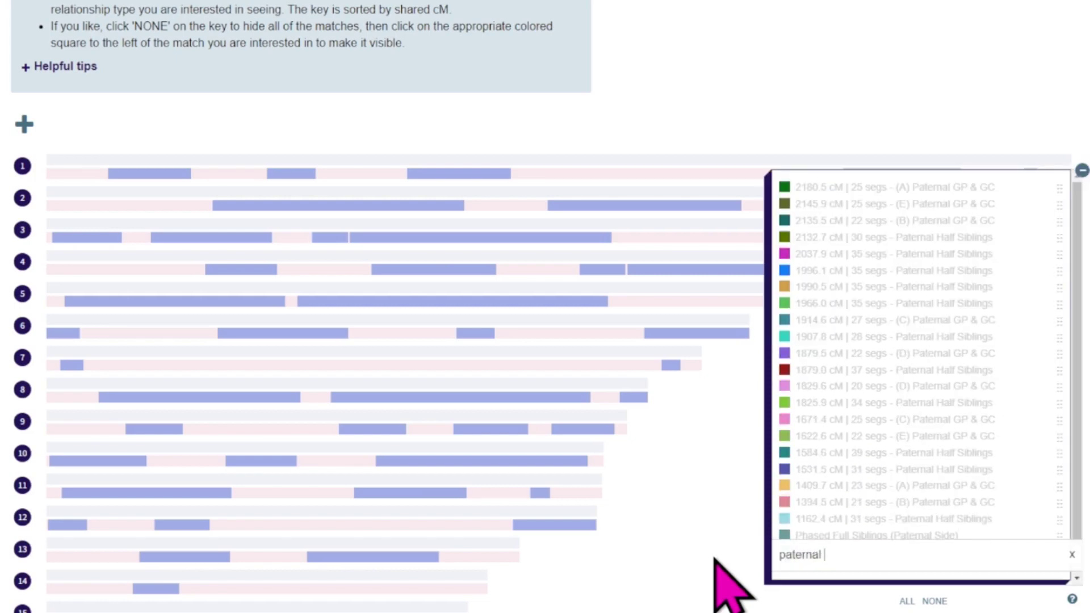
pyautogui.write(' a')
pyautogui.press('BackSpace')
pyautogui.press('BackSpace')
pyautogui.press('BackSpace')
pyautogui.press('BackSpace')
pyautogui.press('BackSpace')
pyautogui.press('BackSpace')
pyautogui.press('BackSpace')
pyautogui.press('BackSpace')
pyautogui.press('BackSpace')
pyautogui.press('BackSpace')
pyautogui.write('a/u')
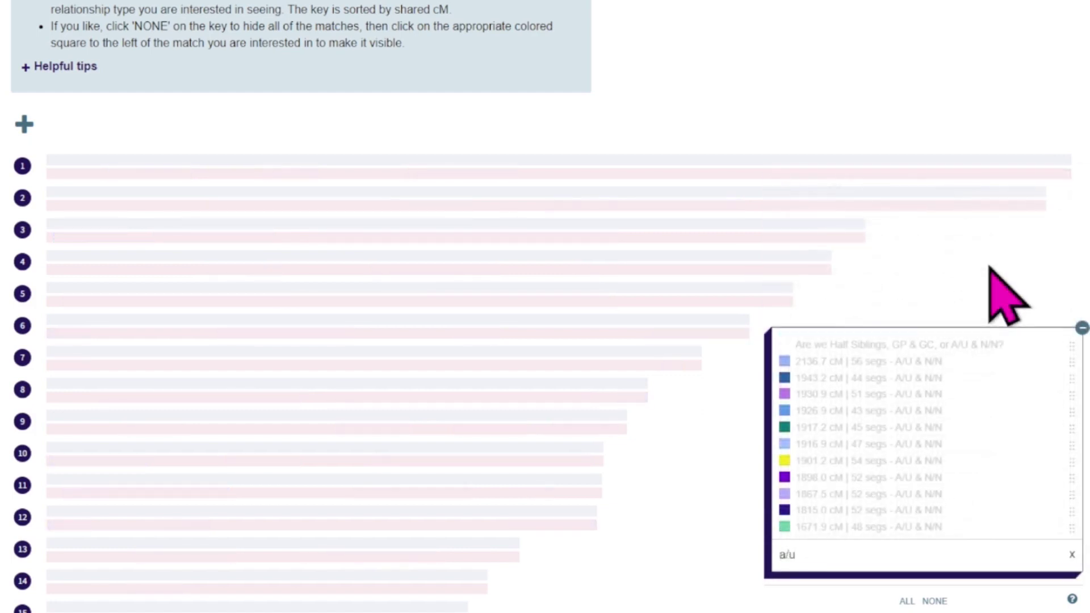
# Step: Display the 2136.7 cM A/U & N/N match, and replace it with the 1943.2 cM match
pyautogui.click(783, 361)
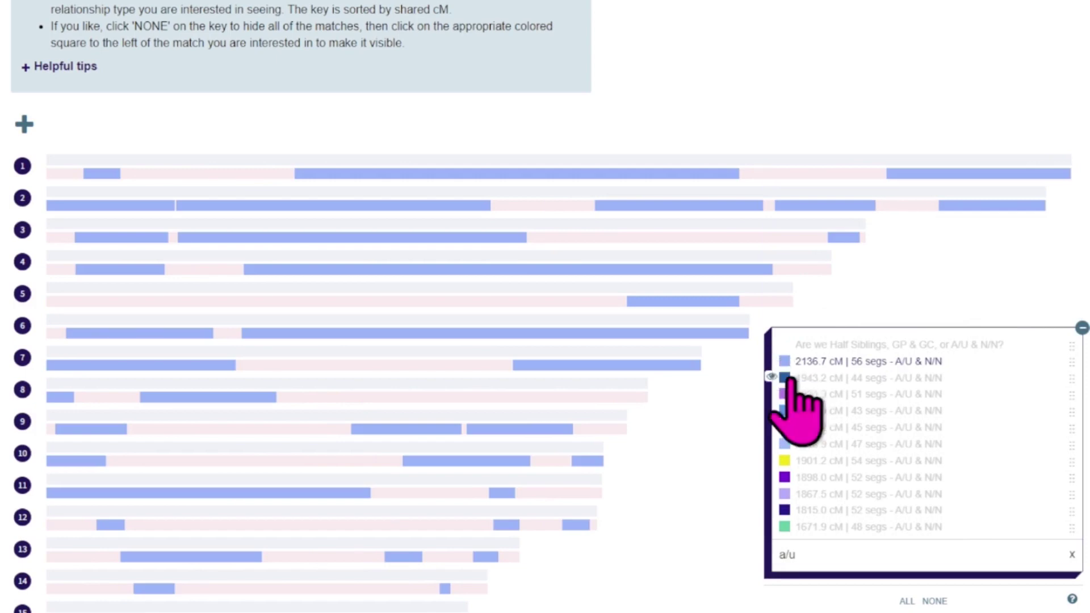
pyautogui.click(784, 378)
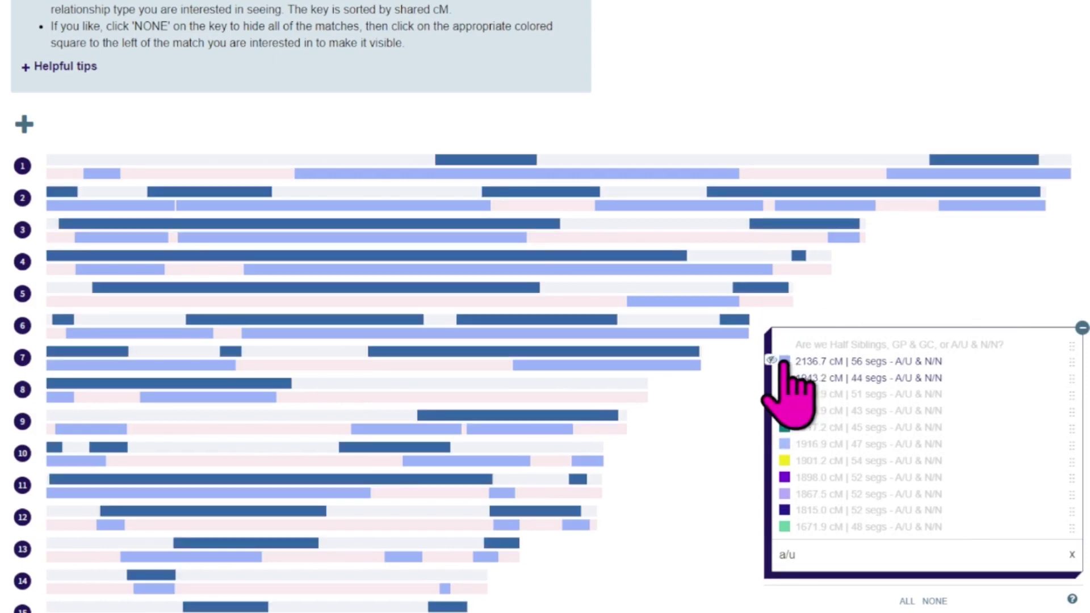
pyautogui.click(785, 361)
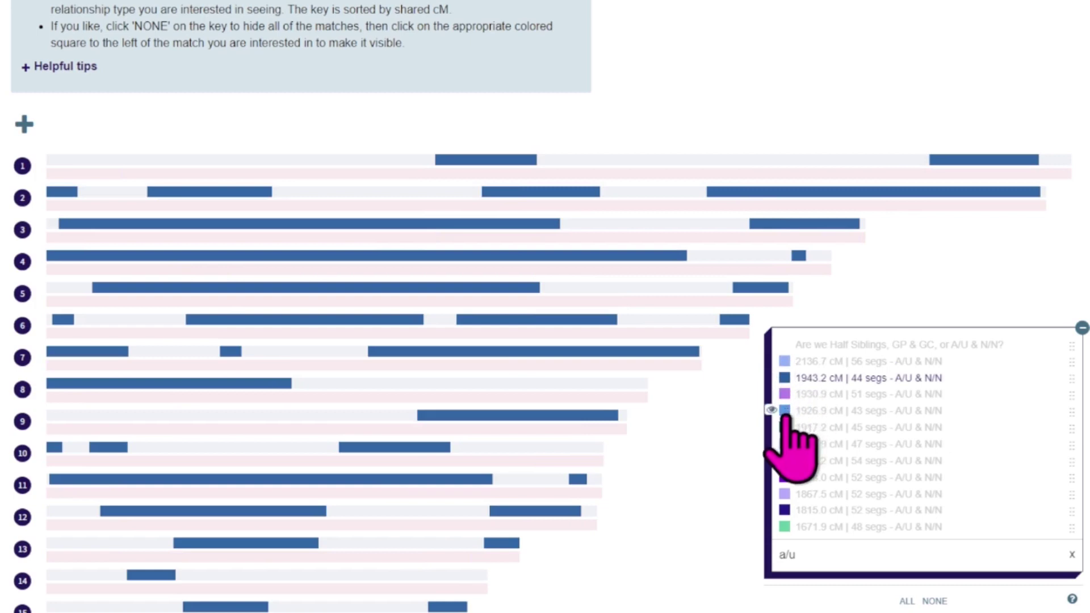
# Step: Replace the displayed match with the 1926.9 cM A/U & N/N match and look over its segments across the chromosomes
pyautogui.click(788, 410)
pyautogui.click(789, 379)
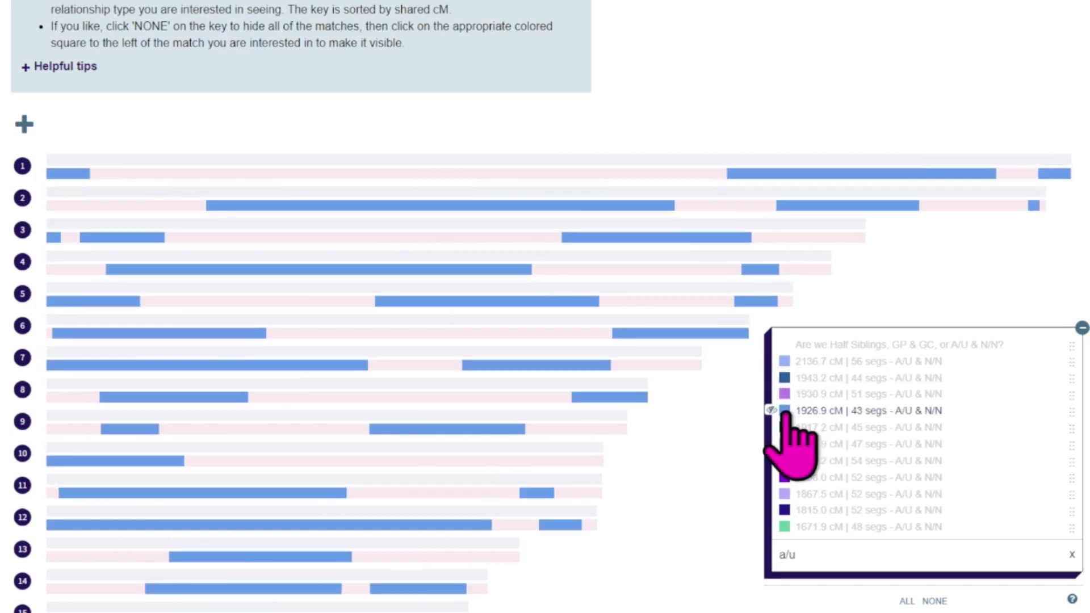
pyautogui.scroll(-1, 825, 438)
pyautogui.scroll(-2, 823, 433)
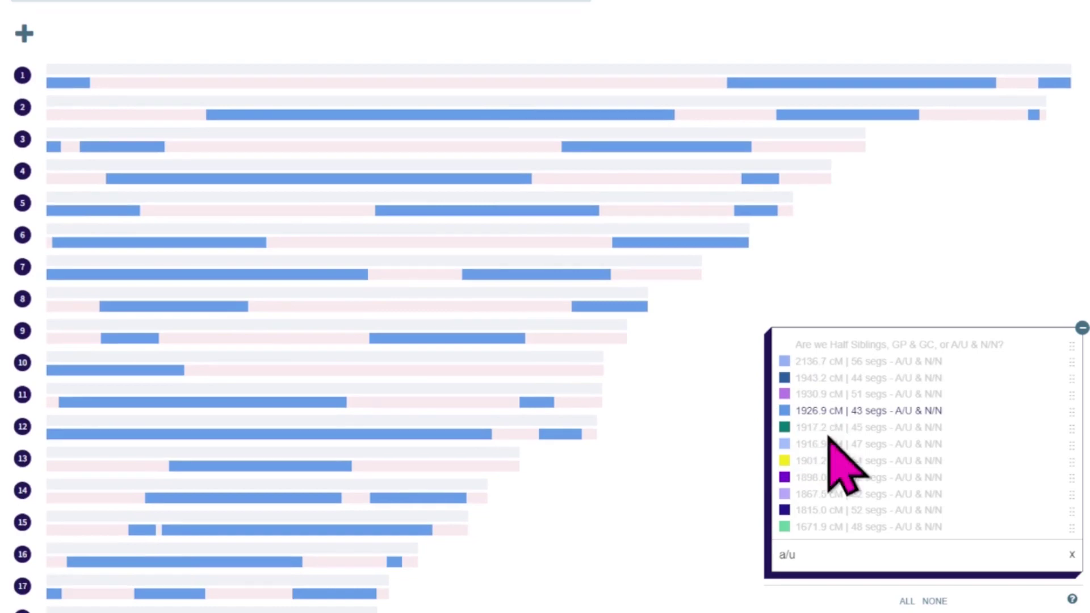
pyautogui.scroll(-2, 830, 441)
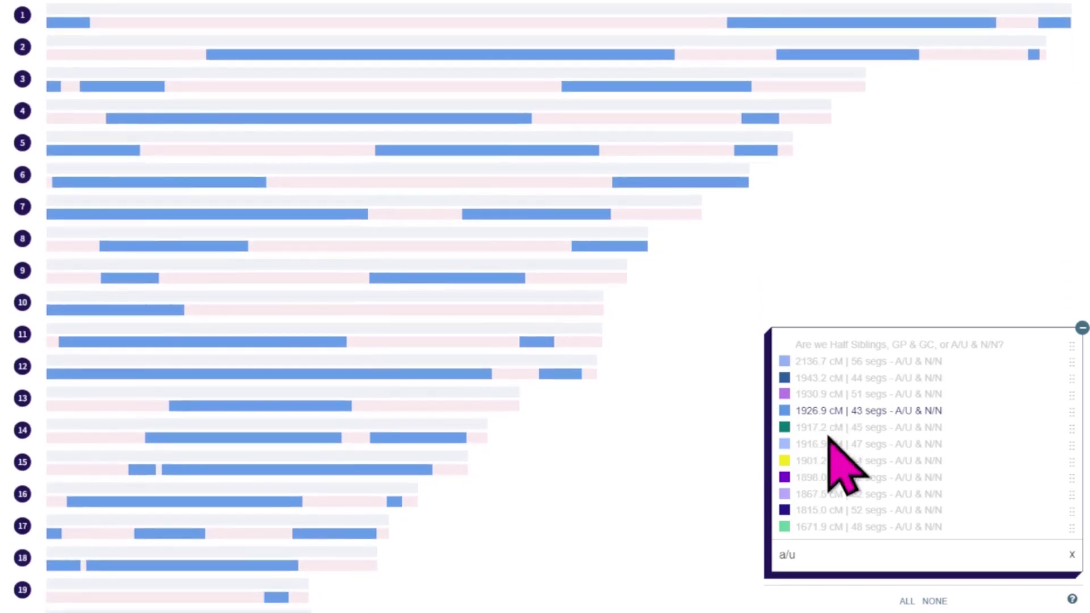
pyautogui.moveTo(786, 417)
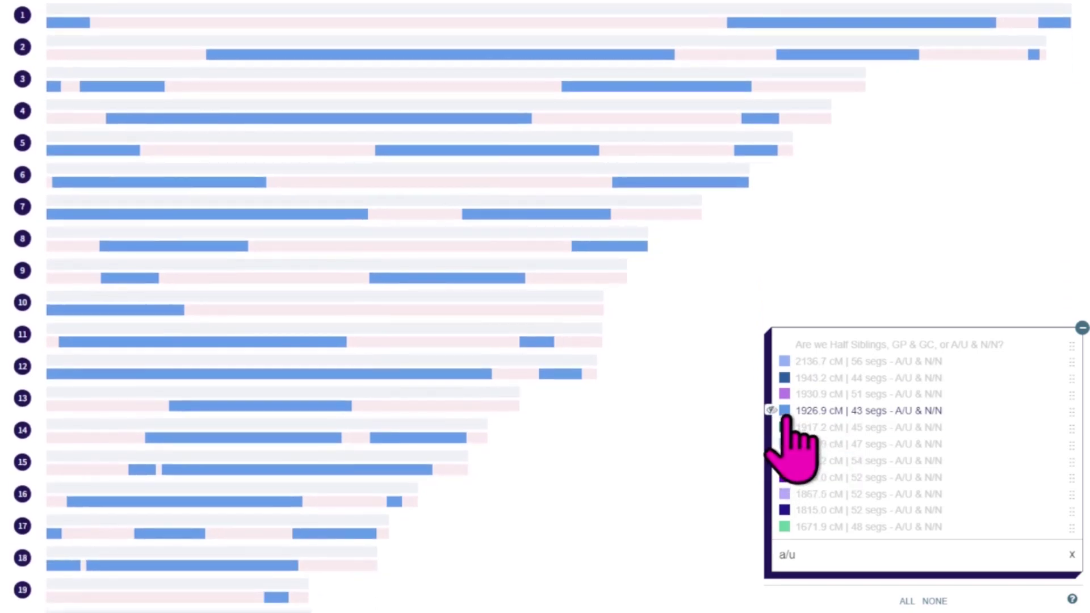
pyautogui.scroll(5, 795, 426)
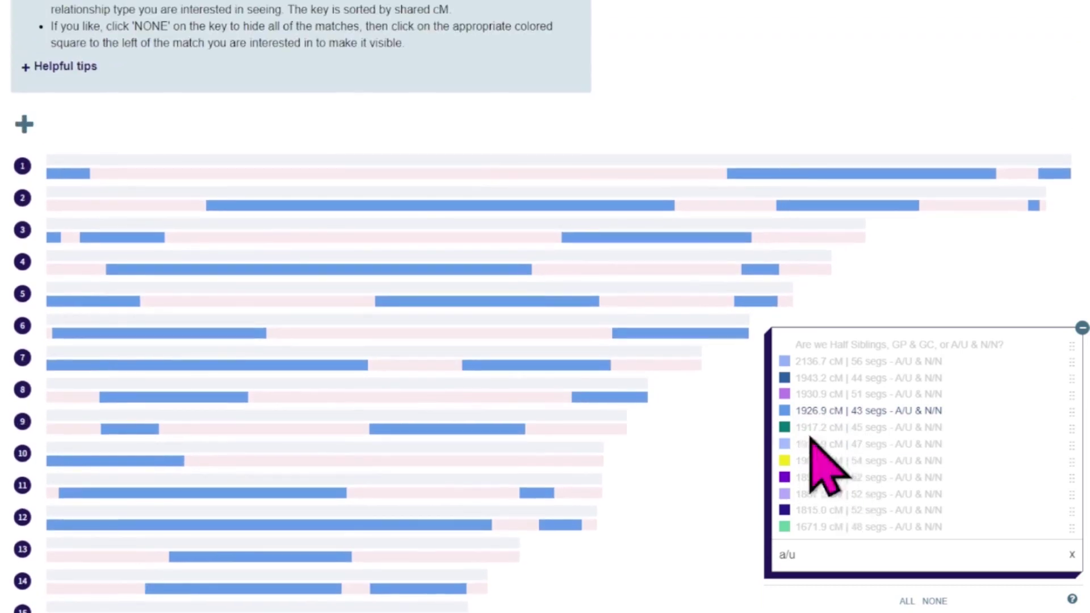
# Step: Display the 1917.2 cM A/U & N/N match instead of the current one, and compare it with Unknown Match 2's segments in the Sandbox map
pyautogui.click(785, 427)
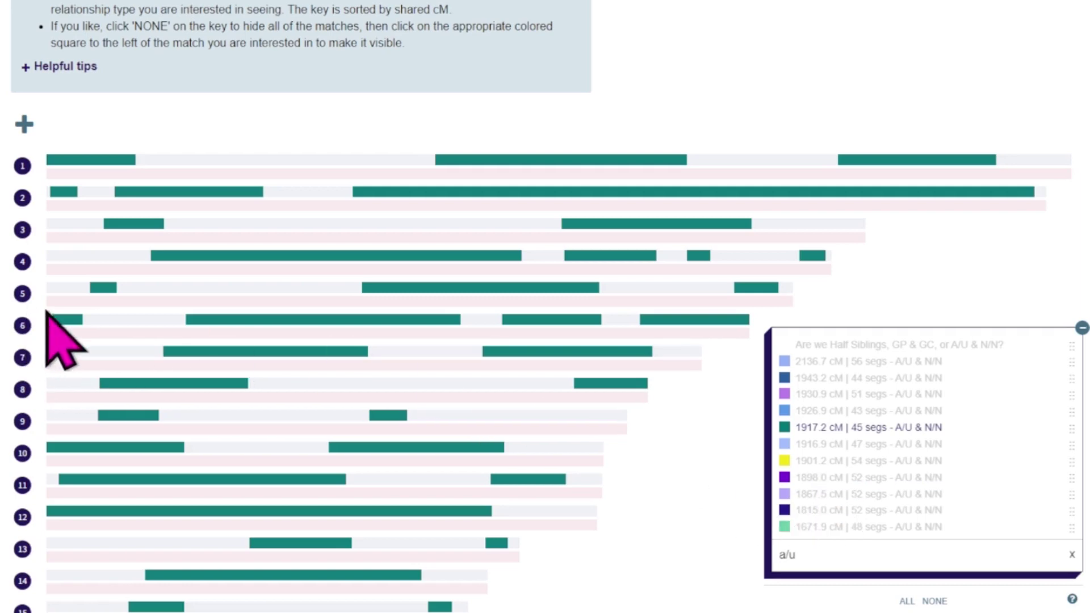
pyautogui.moveTo(523, 316)
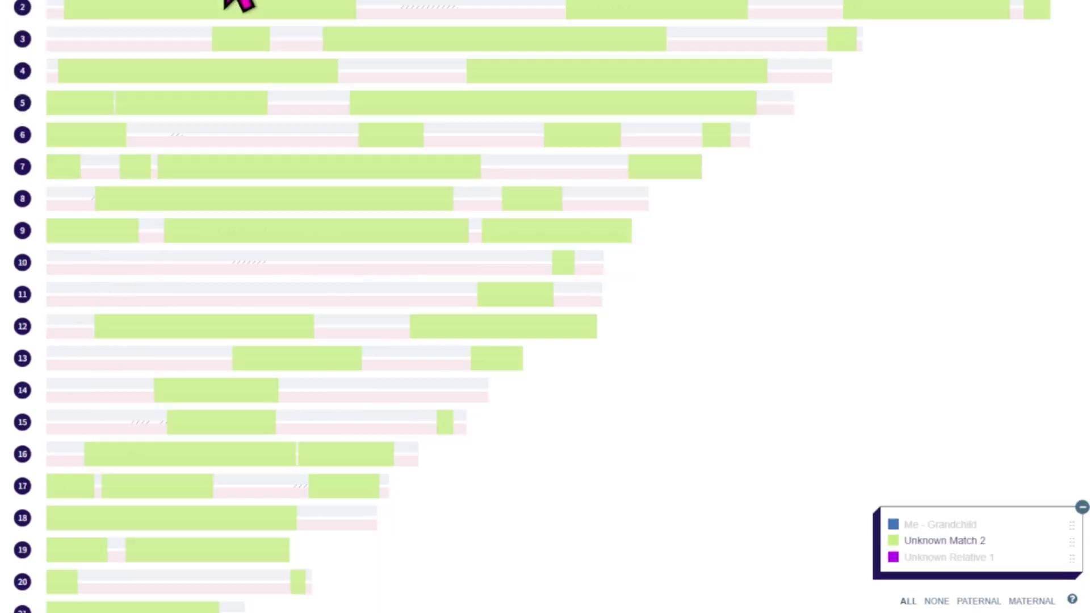
pyautogui.scroll(3, 781, 352)
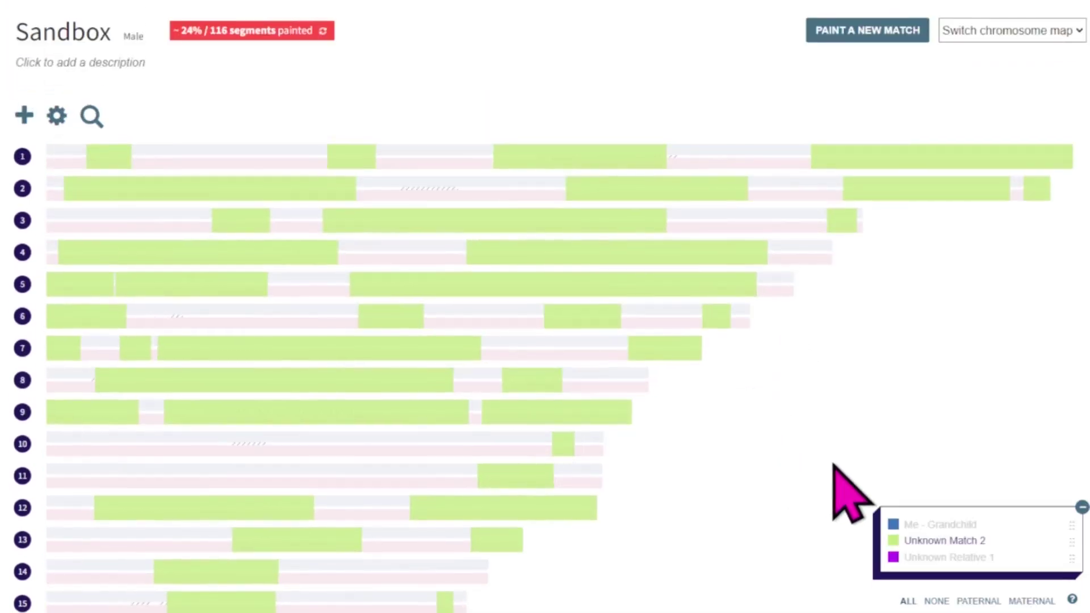
pyautogui.scroll(-2, 826, 489)
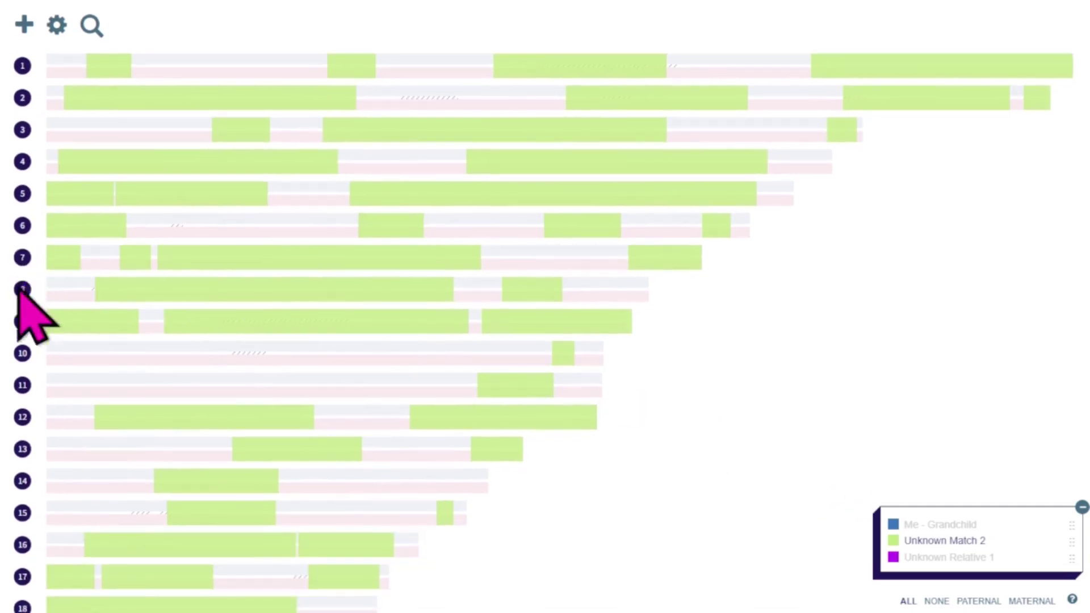
pyautogui.moveTo(265, 335)
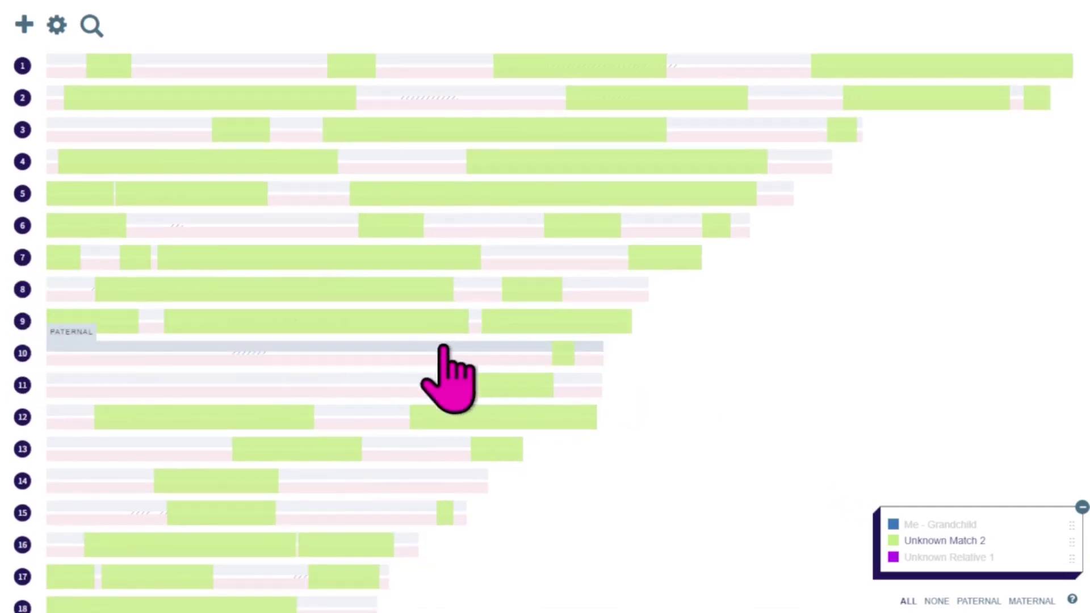
pyautogui.scroll(2, 511, 370)
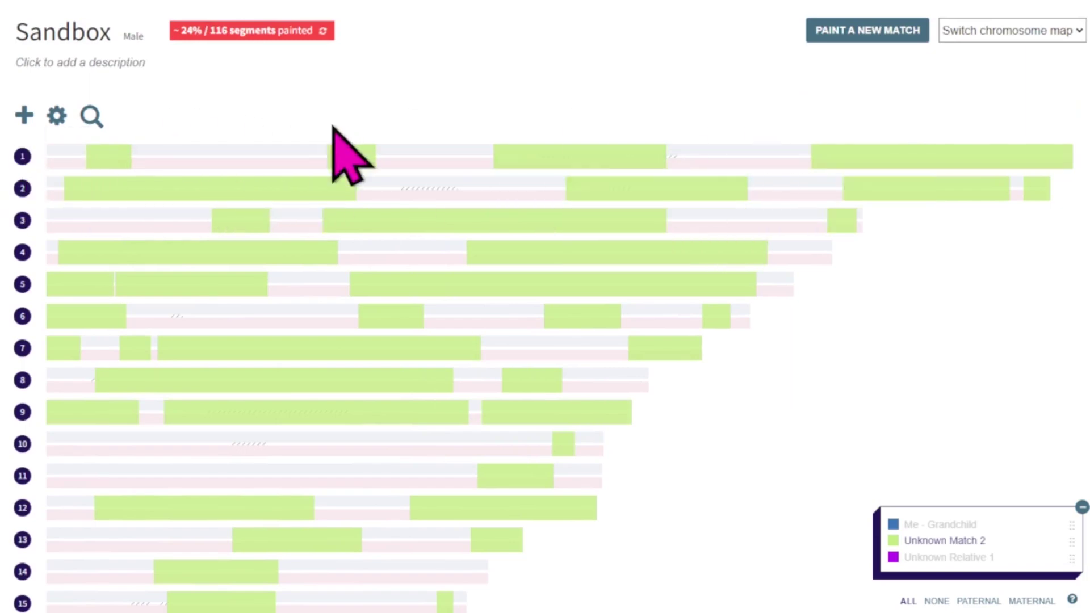
pyautogui.scroll(1, 301, 287)
pyautogui.moveTo(301, 286)
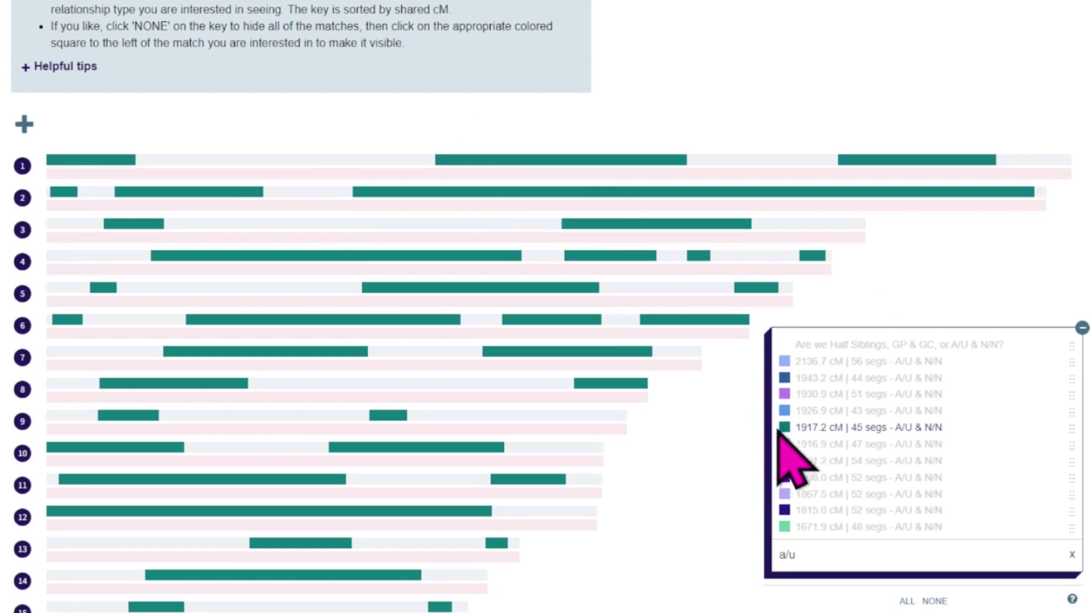
# Step: Back in the match library, replace the displayed match with the 1916.9 cM A/U & N/N match, and replace that with the 1901.2 cM match
pyautogui.click(783, 428)
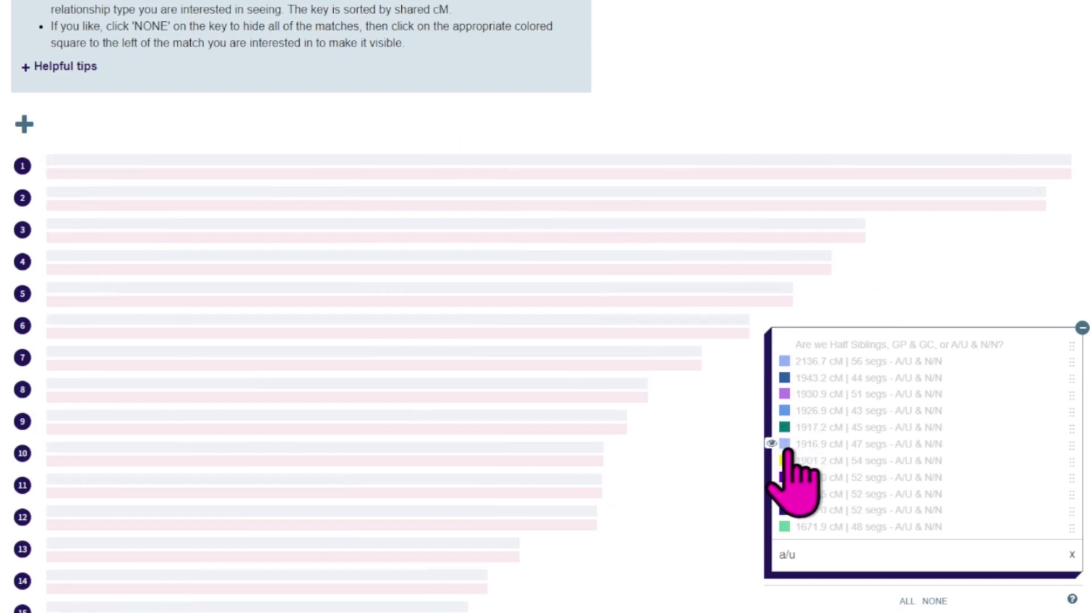
pyautogui.click(785, 444)
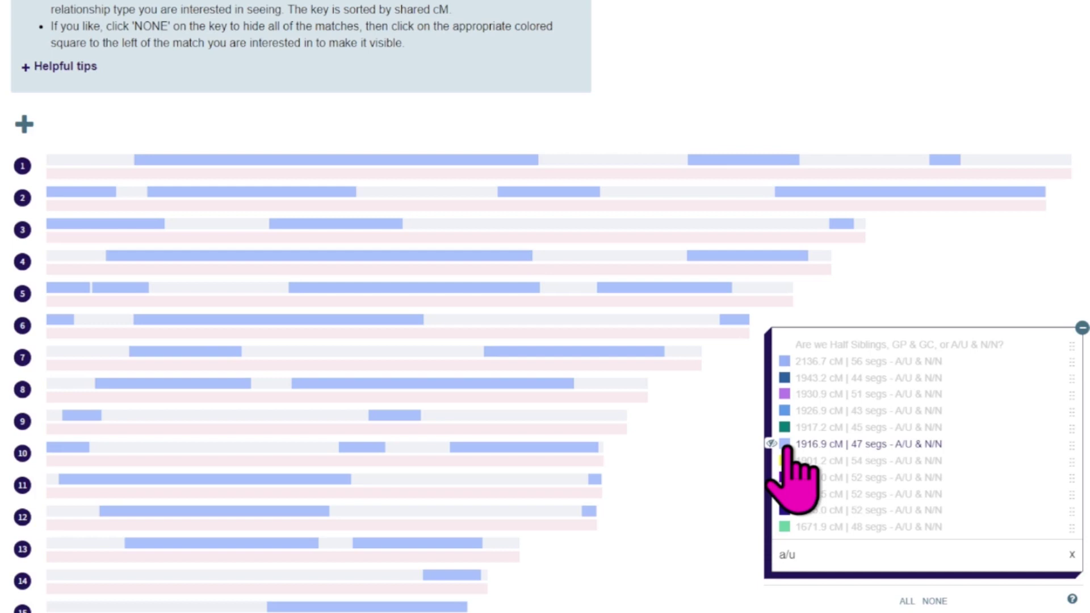
pyautogui.click(785, 461)
pyautogui.click(786, 447)
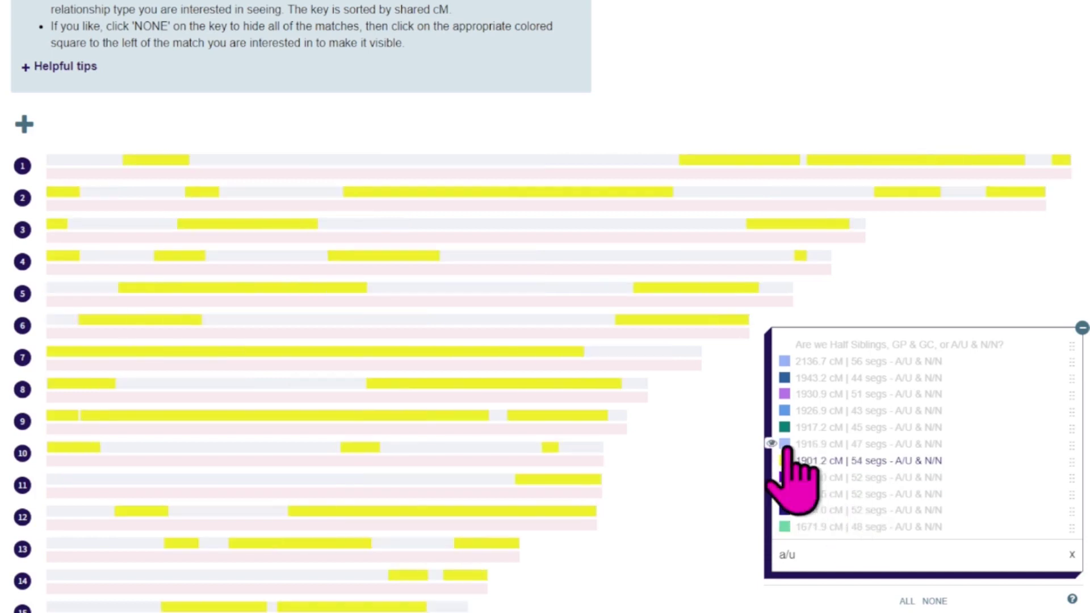
# Step: Display the 1898.0 cM and 1867.5 cM A/U & N/N matches in turn, each replacing the previous one
pyautogui.click(785, 477)
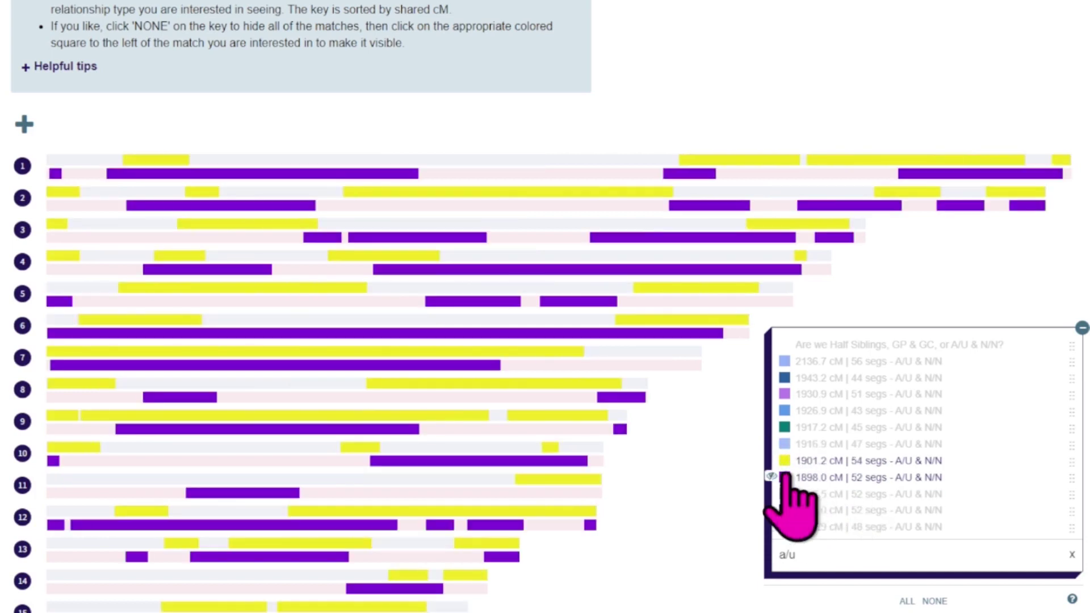
pyautogui.click(785, 461)
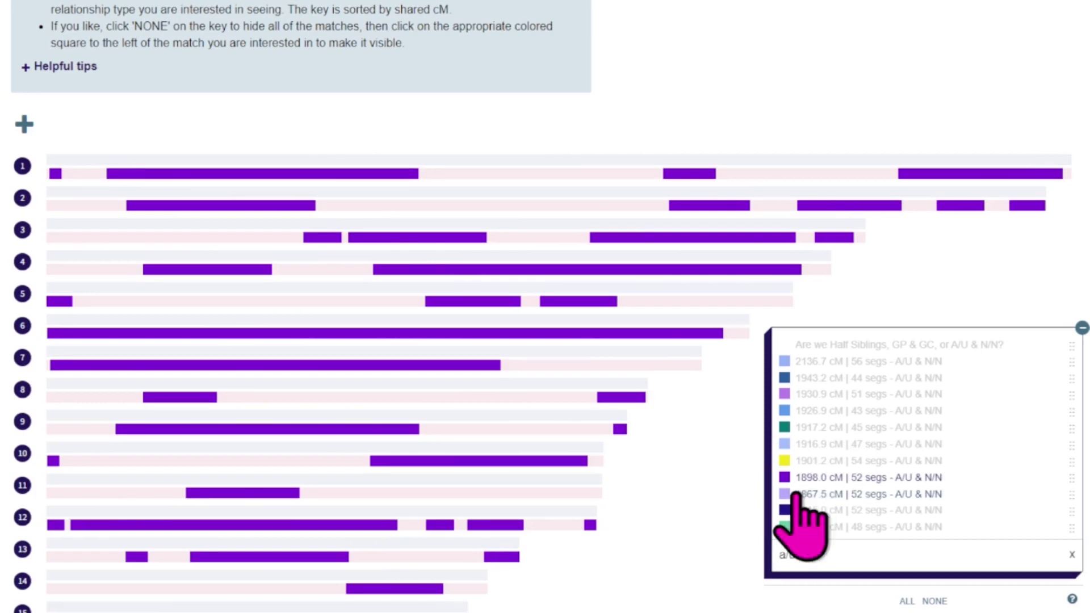
pyautogui.click(785, 495)
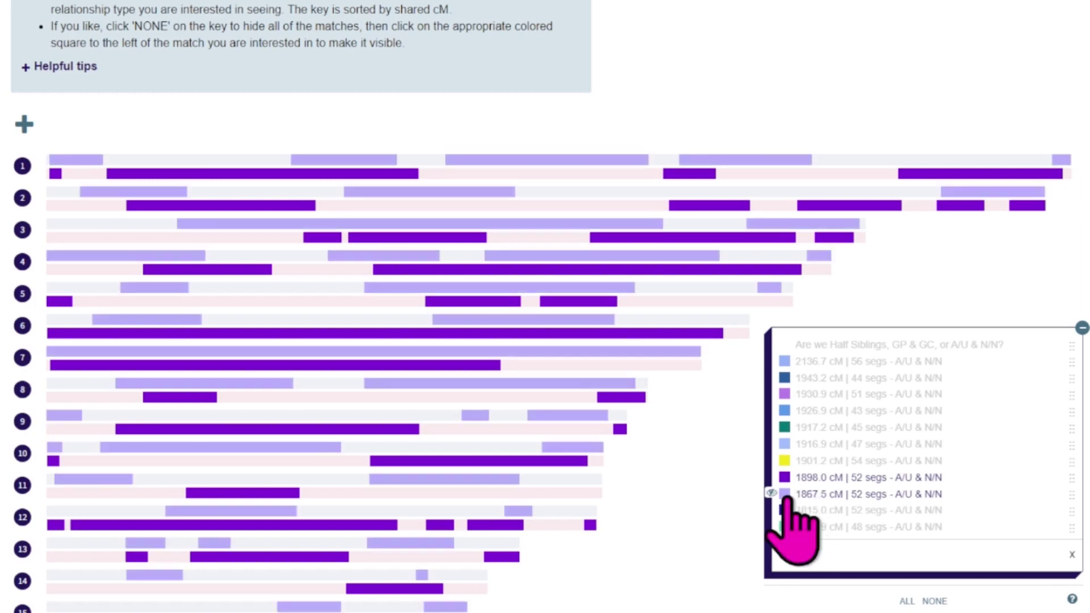
pyautogui.click(784, 478)
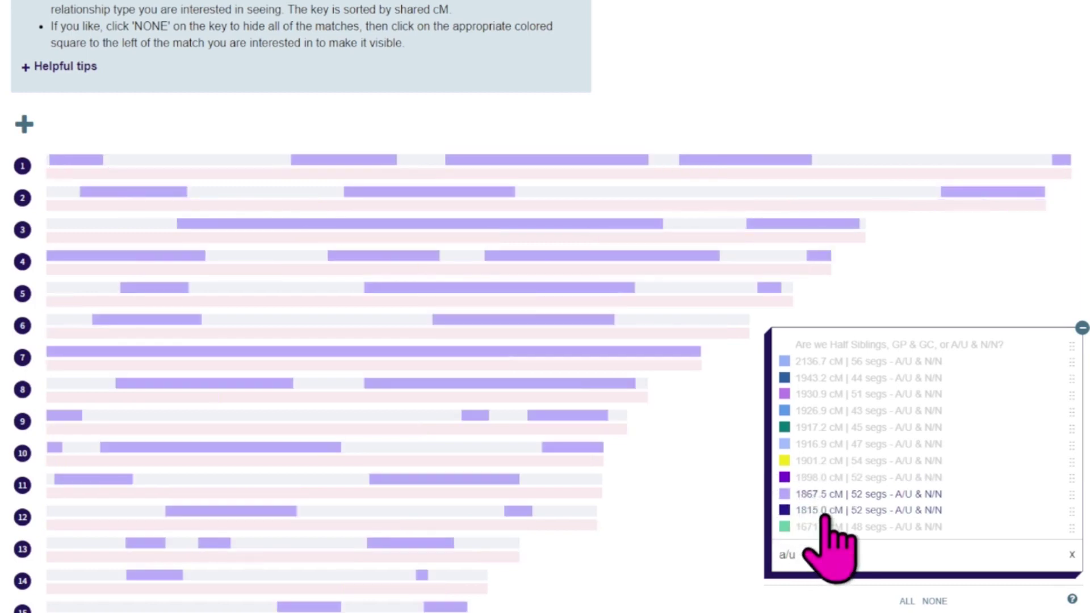